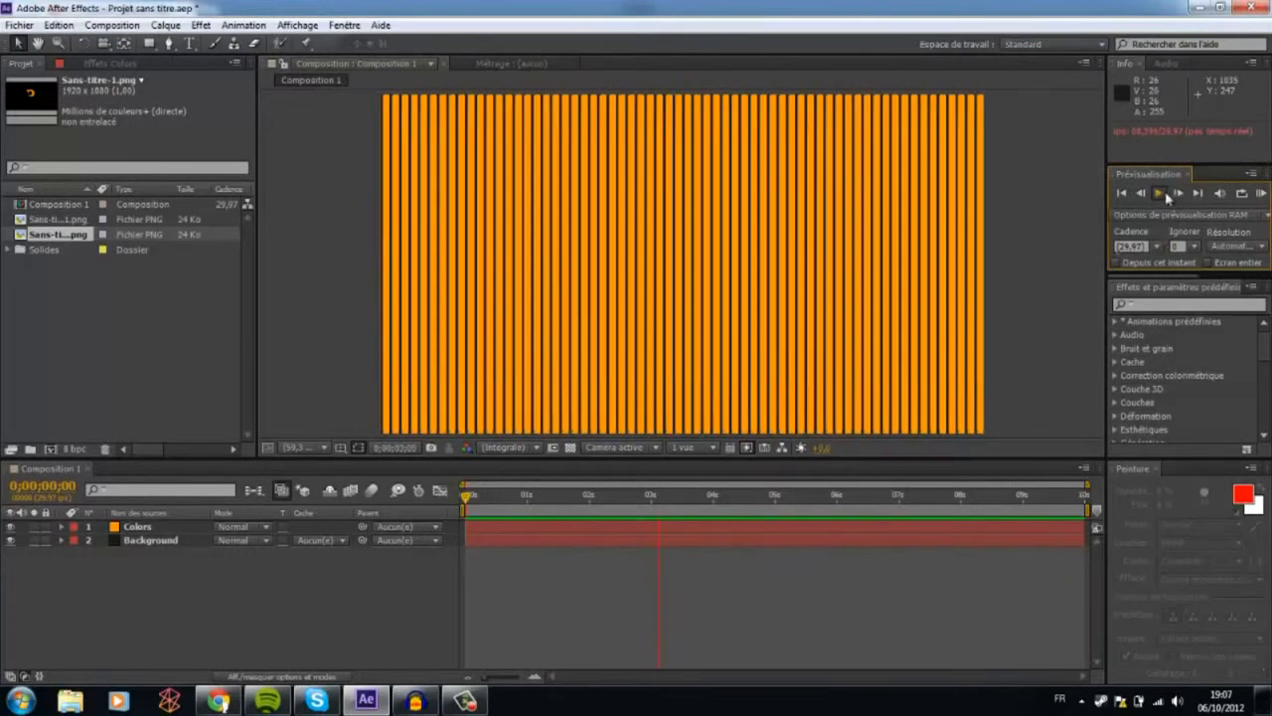
Examine the striped triangle at 0;00;02;05 and the effects applied to the Colors layer.
left_click(1161, 194)
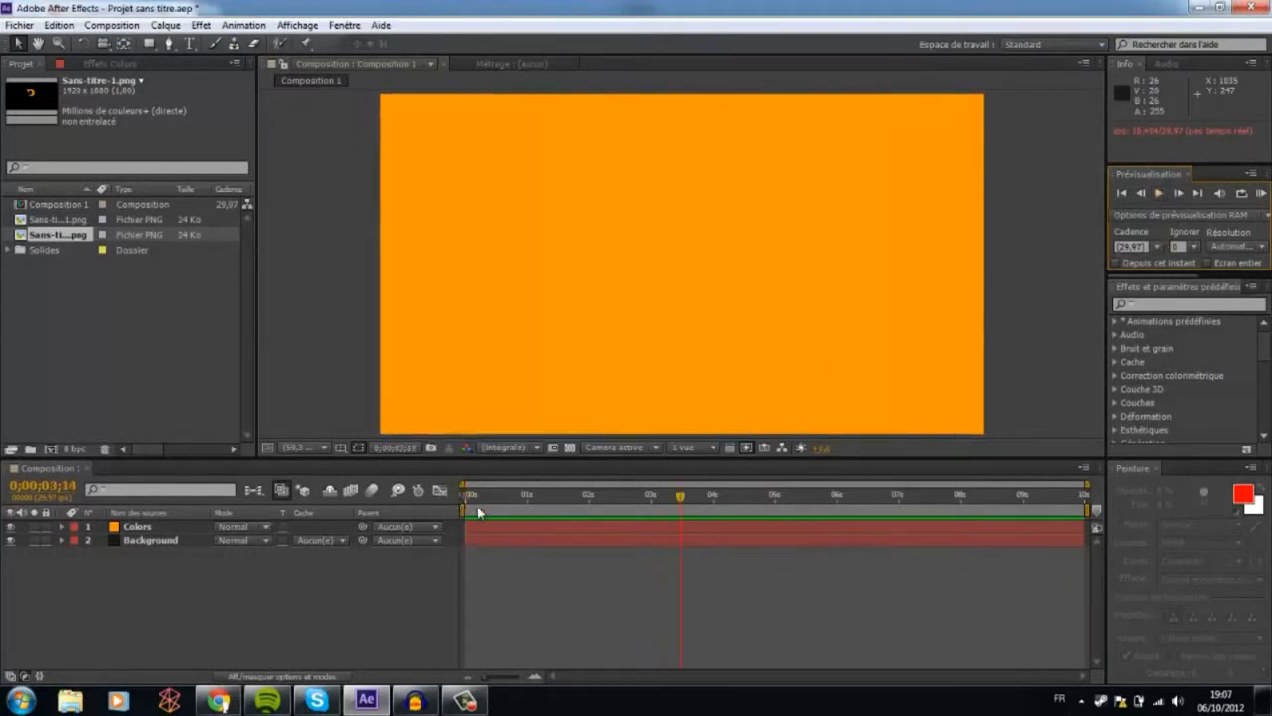
left_click_drag(528, 494, 600, 494)
left_click(587, 261)
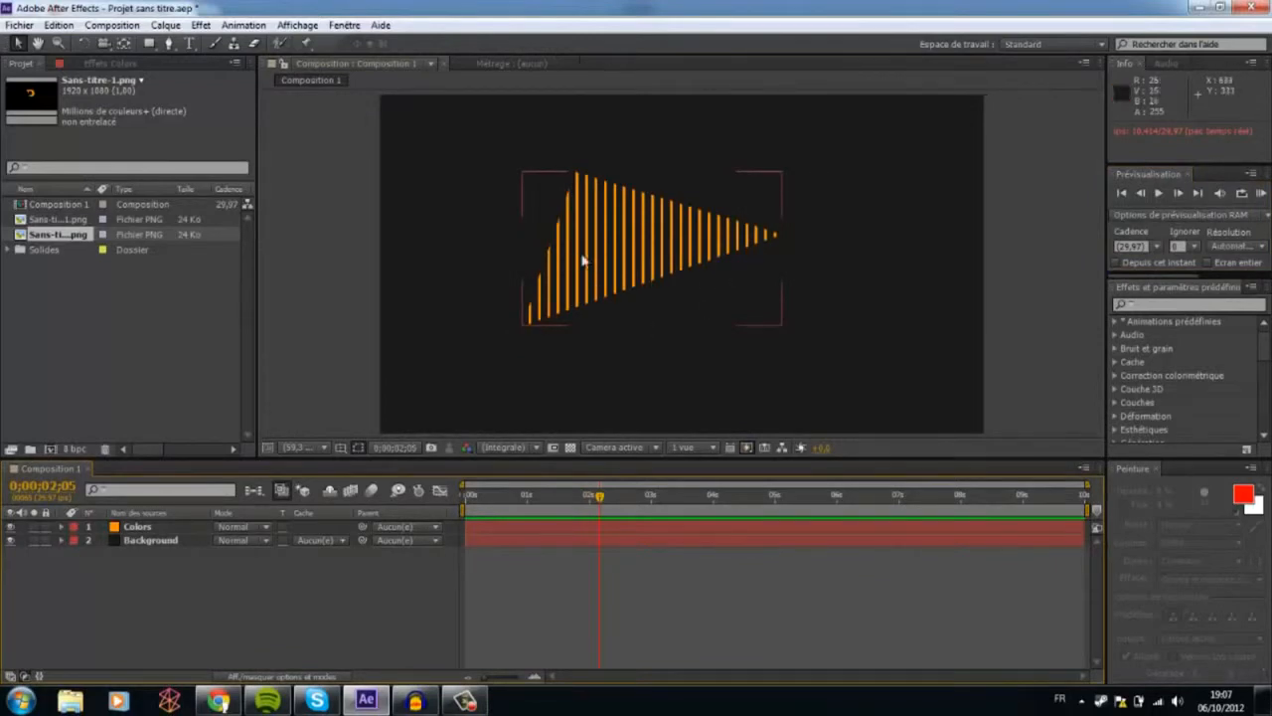
left_click(91, 548)
left_click(107, 63)
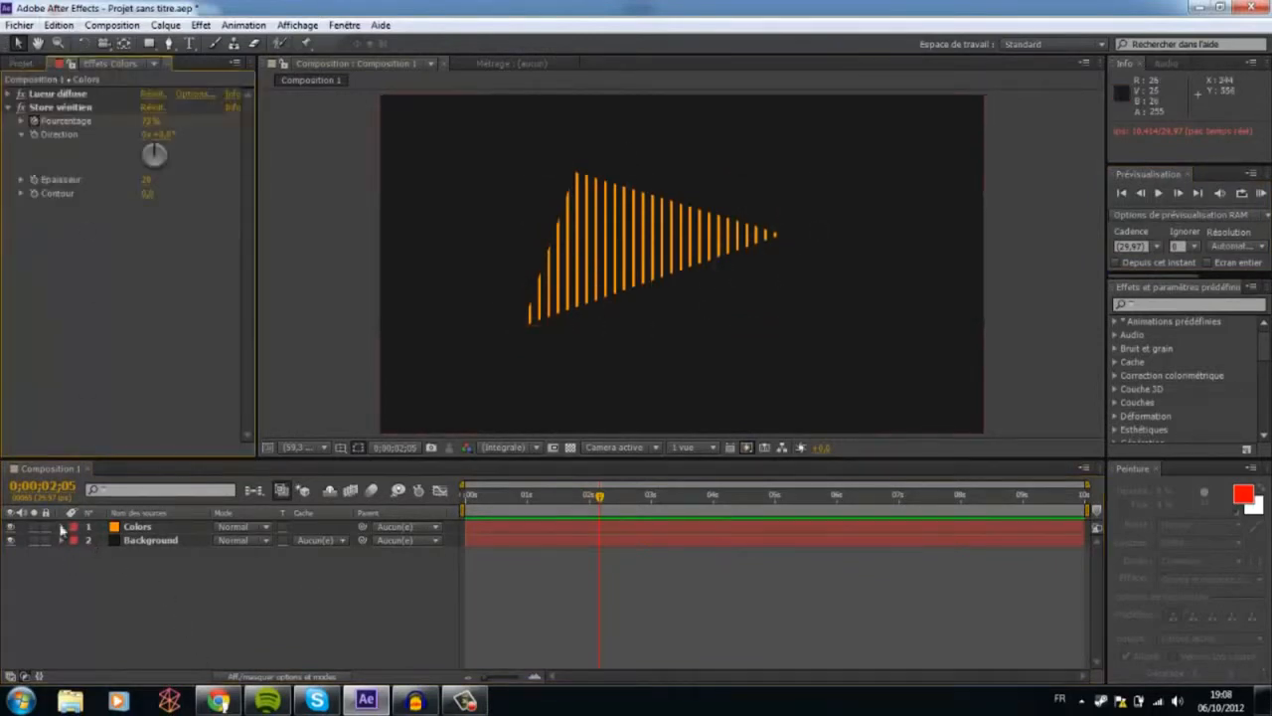
left_click(65, 527)
left_click(61, 526)
left_click(61, 526)
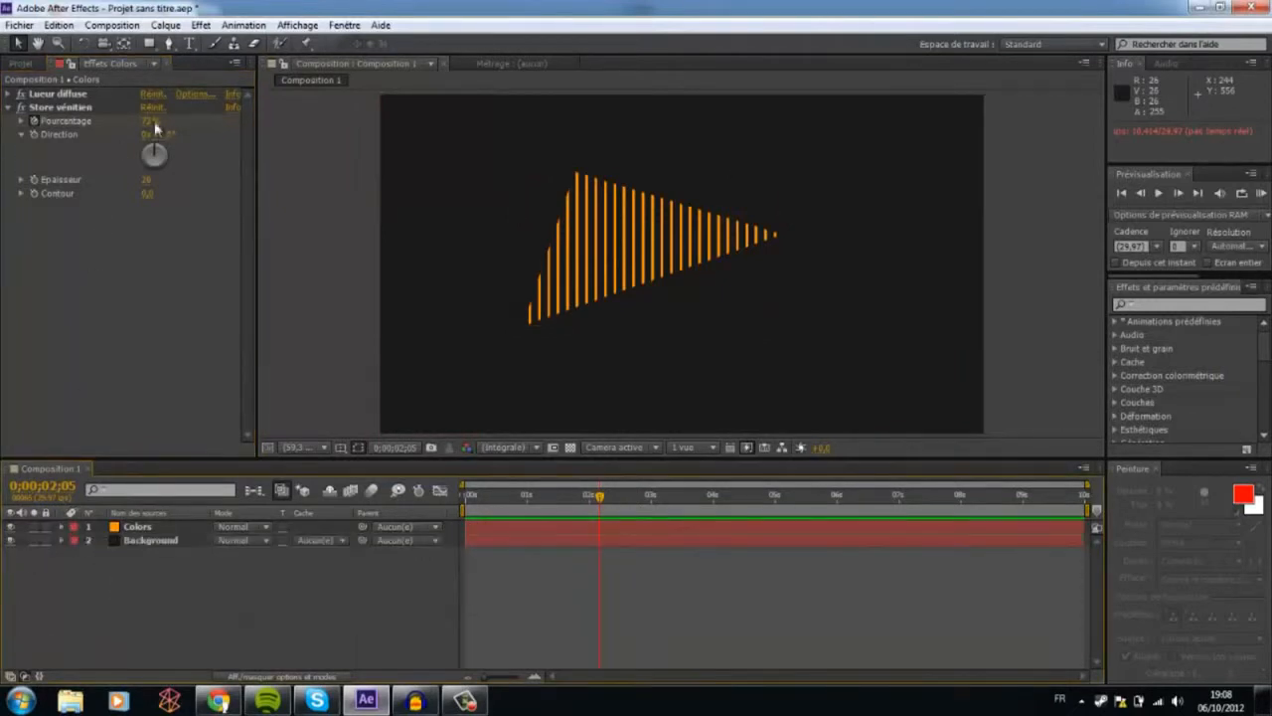
Lower the Colors layer's Store vénitien Pourcentage to 0% at 0;00;02;05 and preview the animation from the start.
left_click_drag(149, 122, 110, 122)
left_click_drag(500, 494, 411, 502)
left_click(1159, 193)
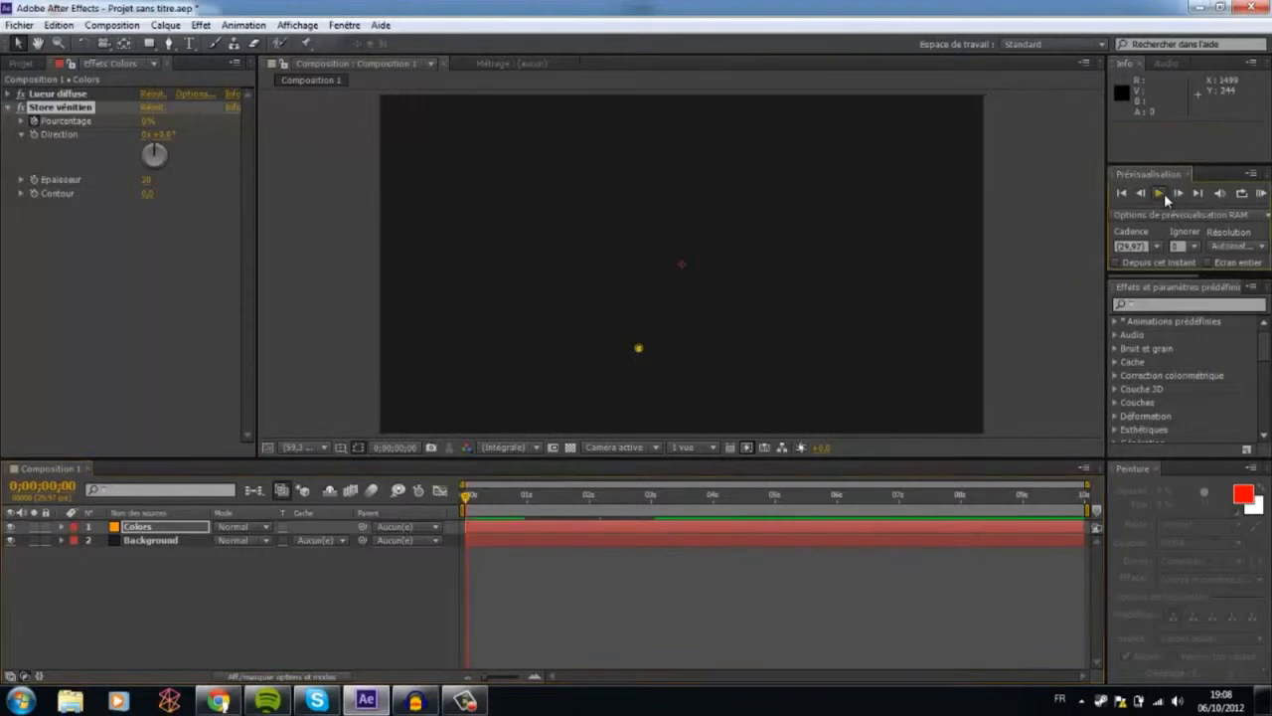
left_click(292, 592)
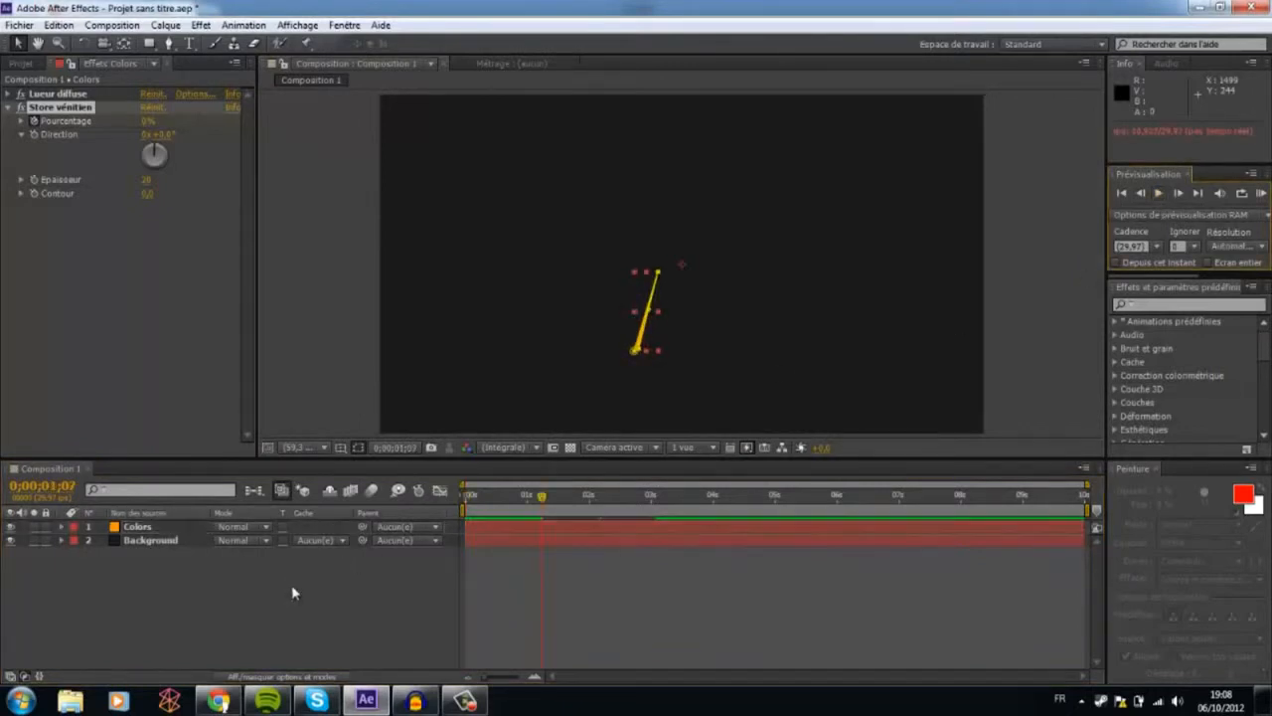
left_click(1158, 193)
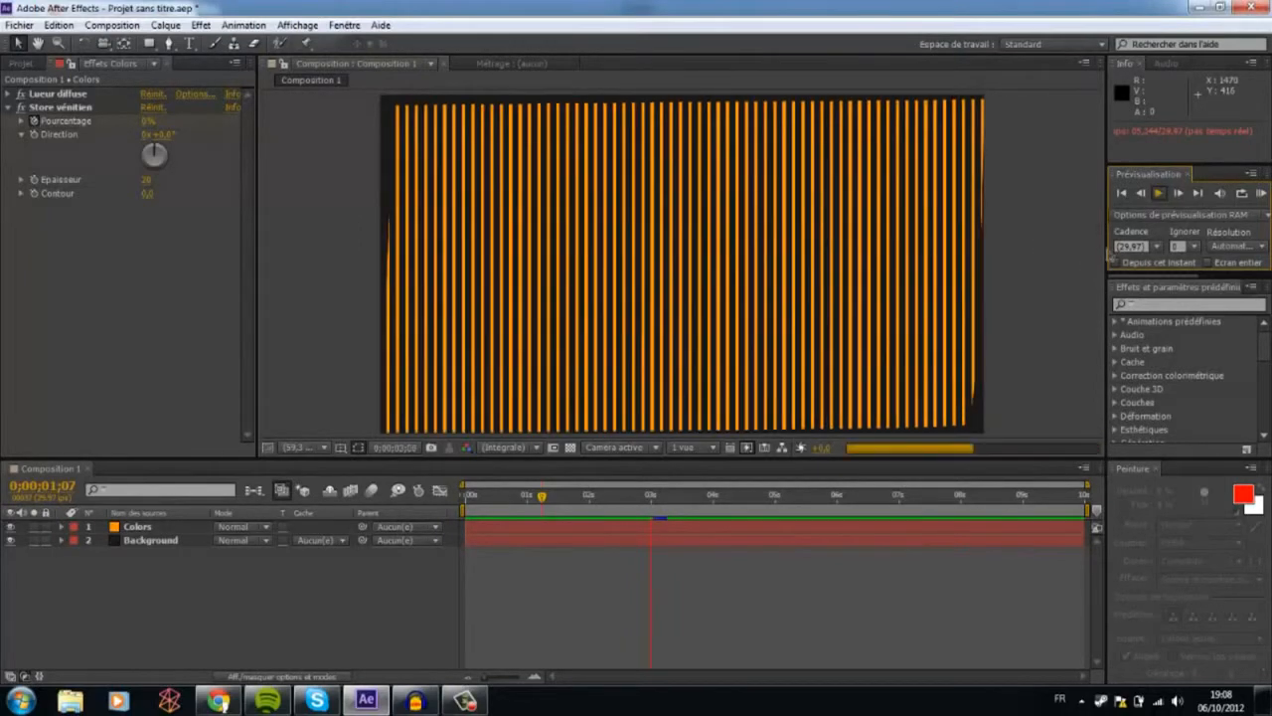
left_click(1158, 193)
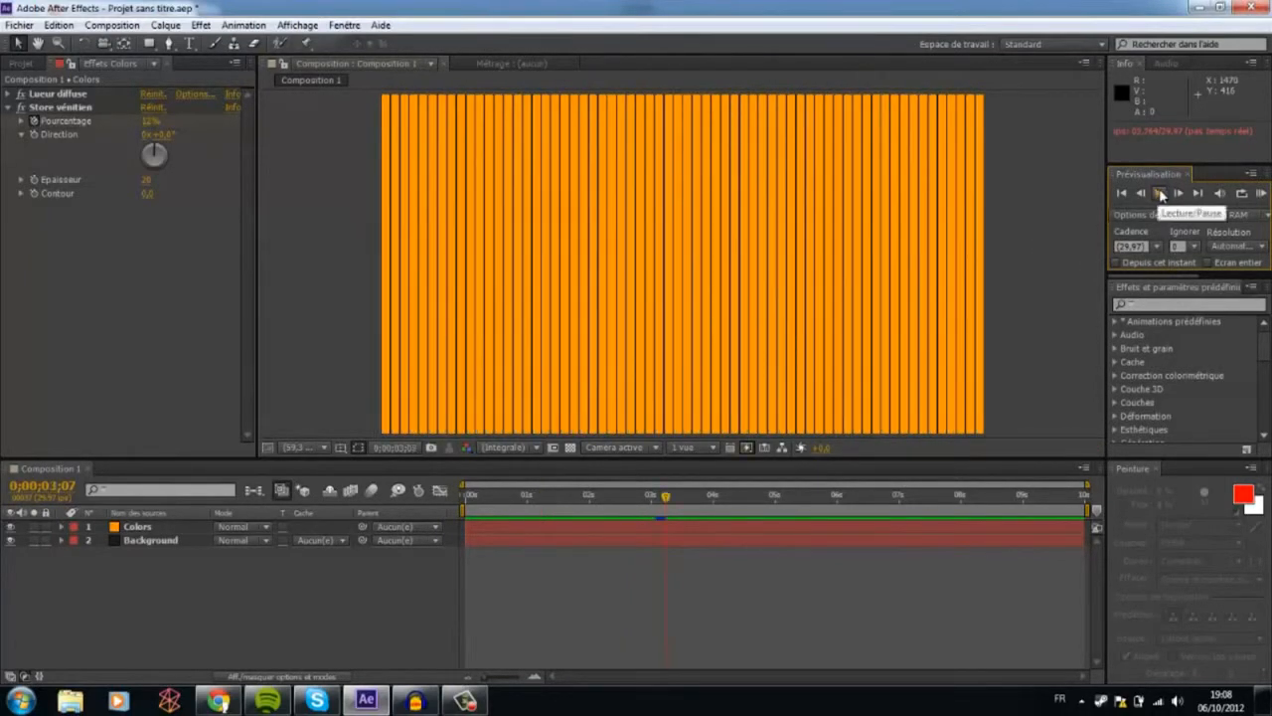
Examine the Colors layer's triangle mask and its keyframes at 0;00;02;00, and inspect the mask shape at 0;00;03;29.
left_click(482, 499)
left_click_drag(483, 504, 589, 508)
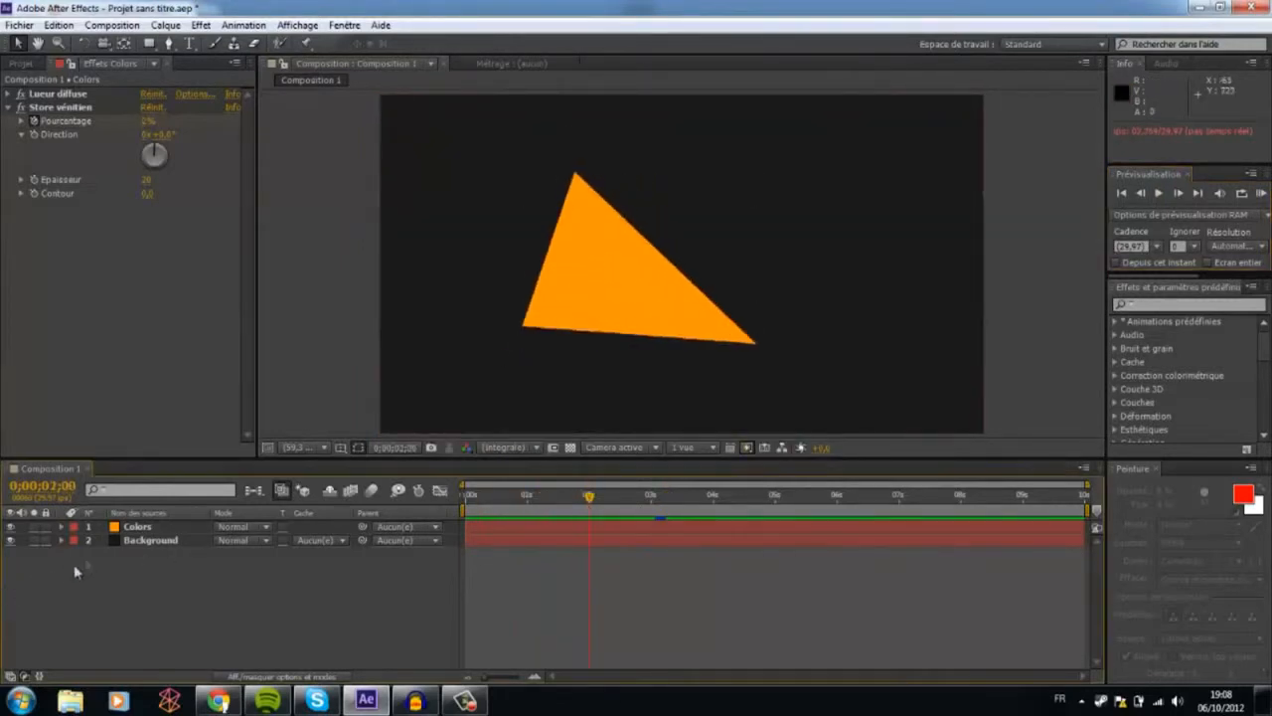
left_click(63, 527)
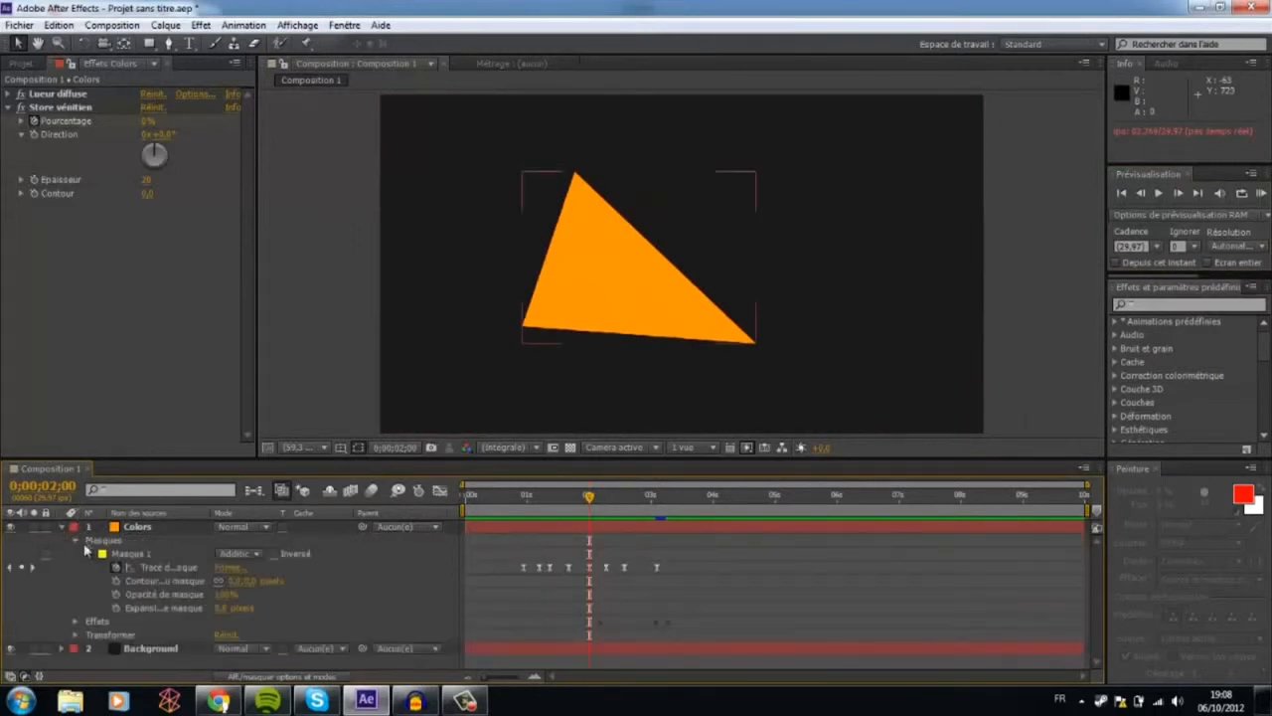
left_click(92, 541)
left_click(89, 554)
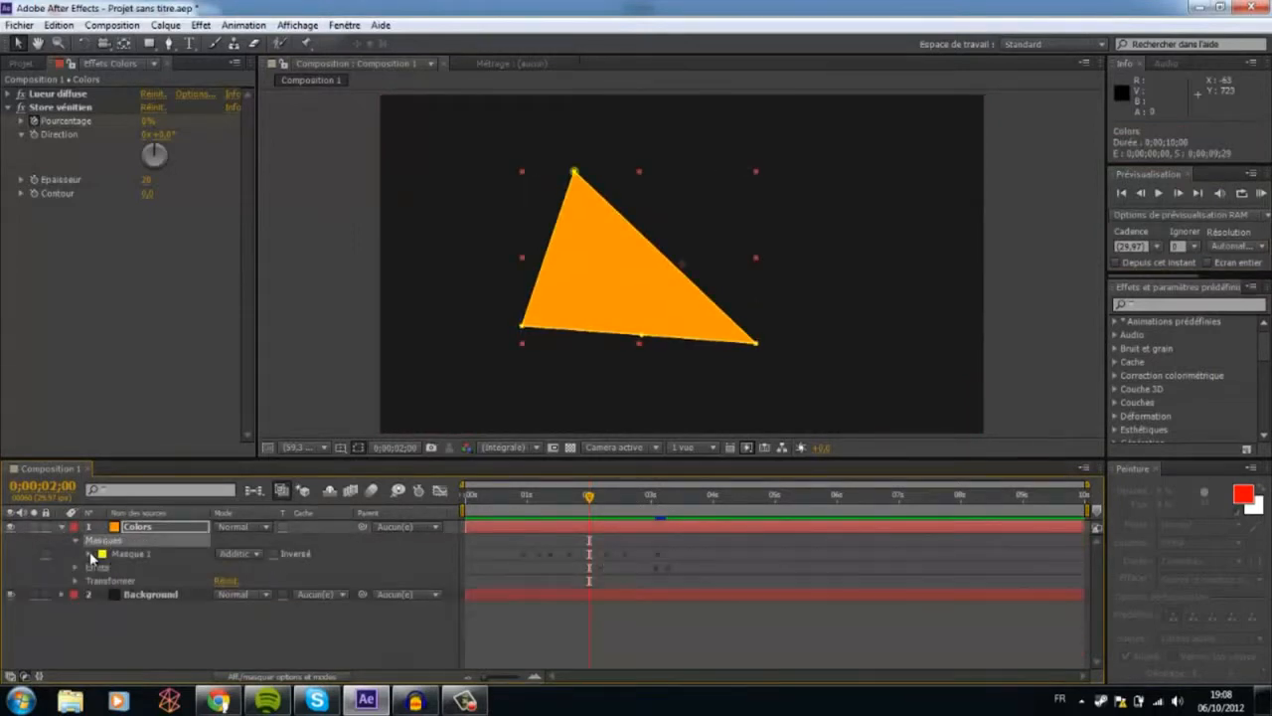
left_click(147, 42)
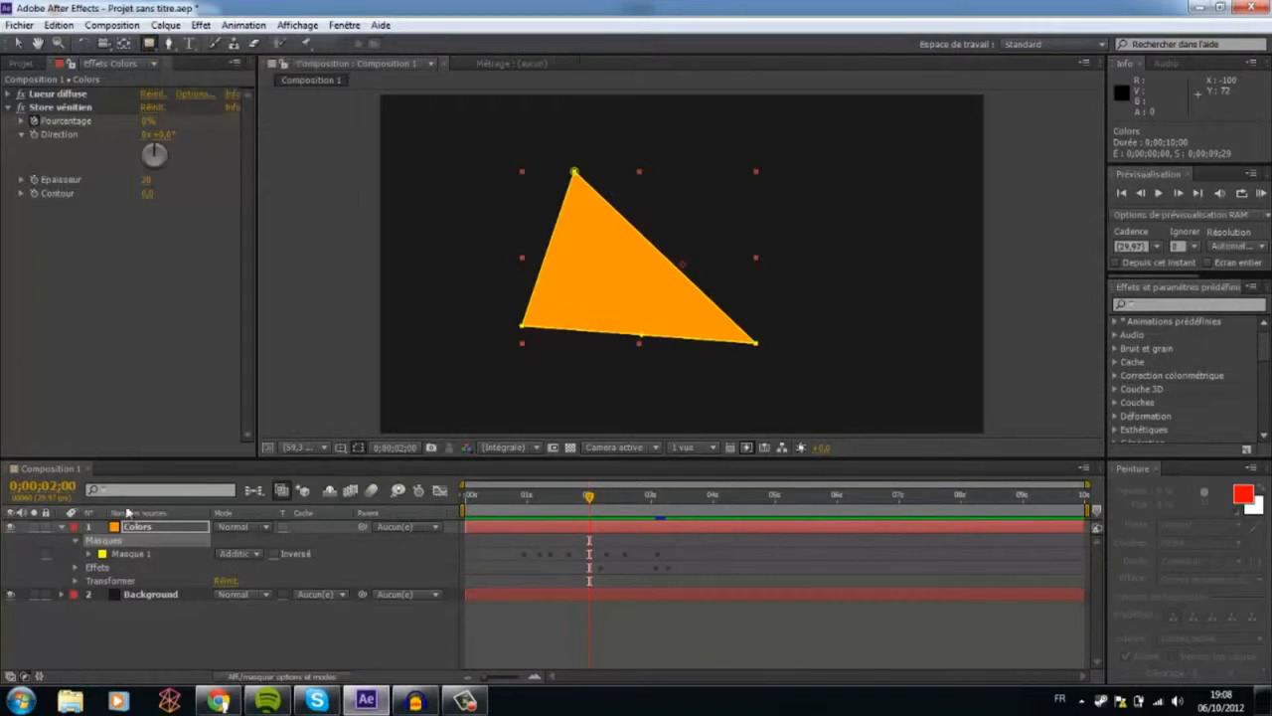
left_click_drag(615, 499, 788, 493)
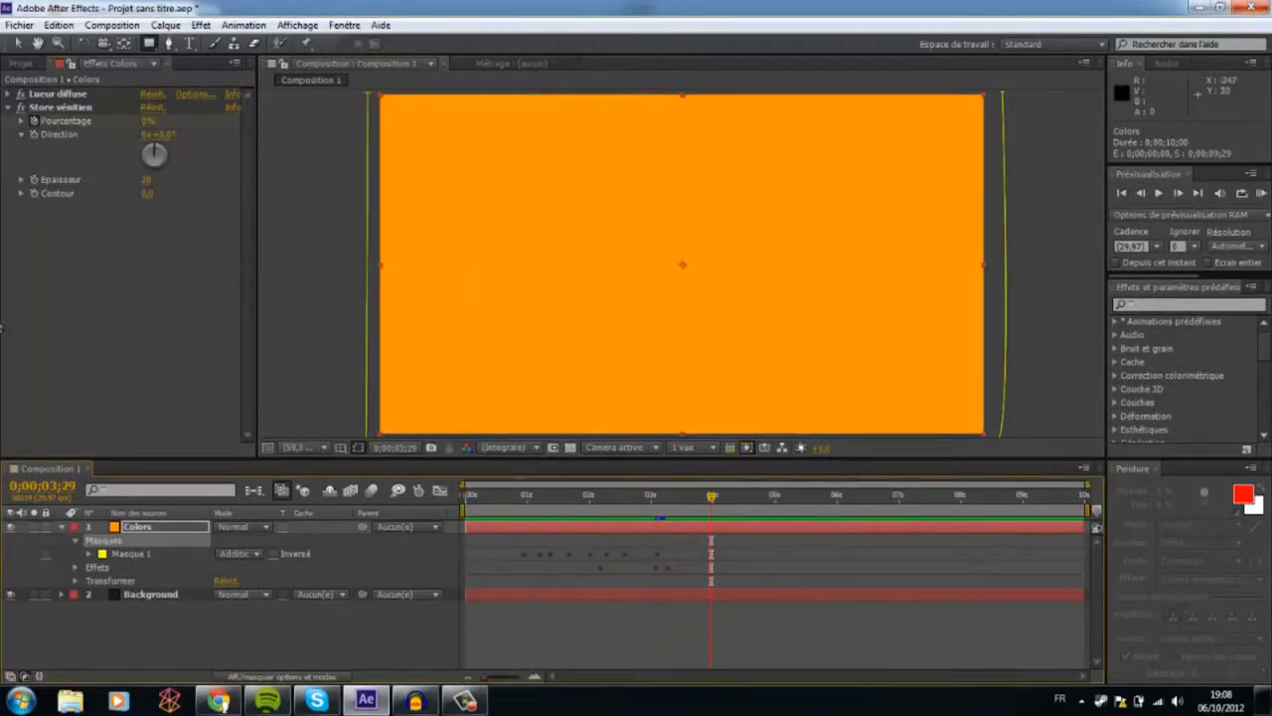
Delete the Colors layer from the composition and return to the list of project items.
left_click(161, 534)
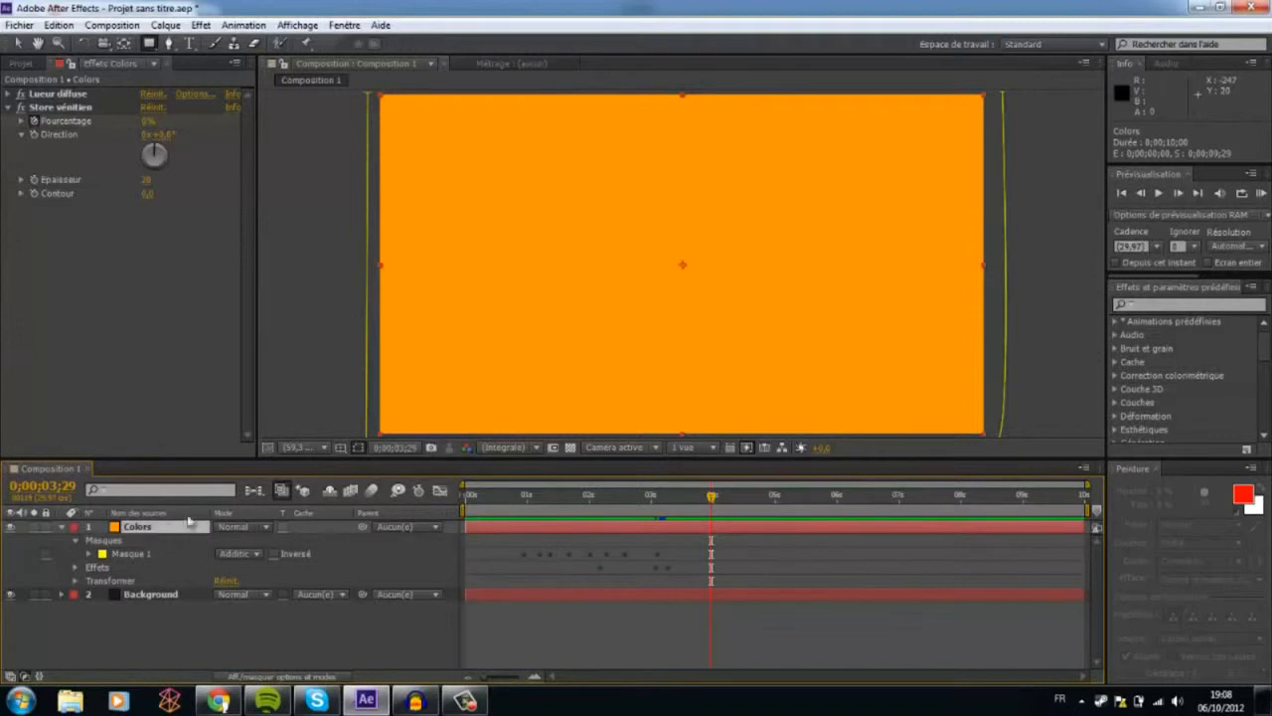
key("Delete")
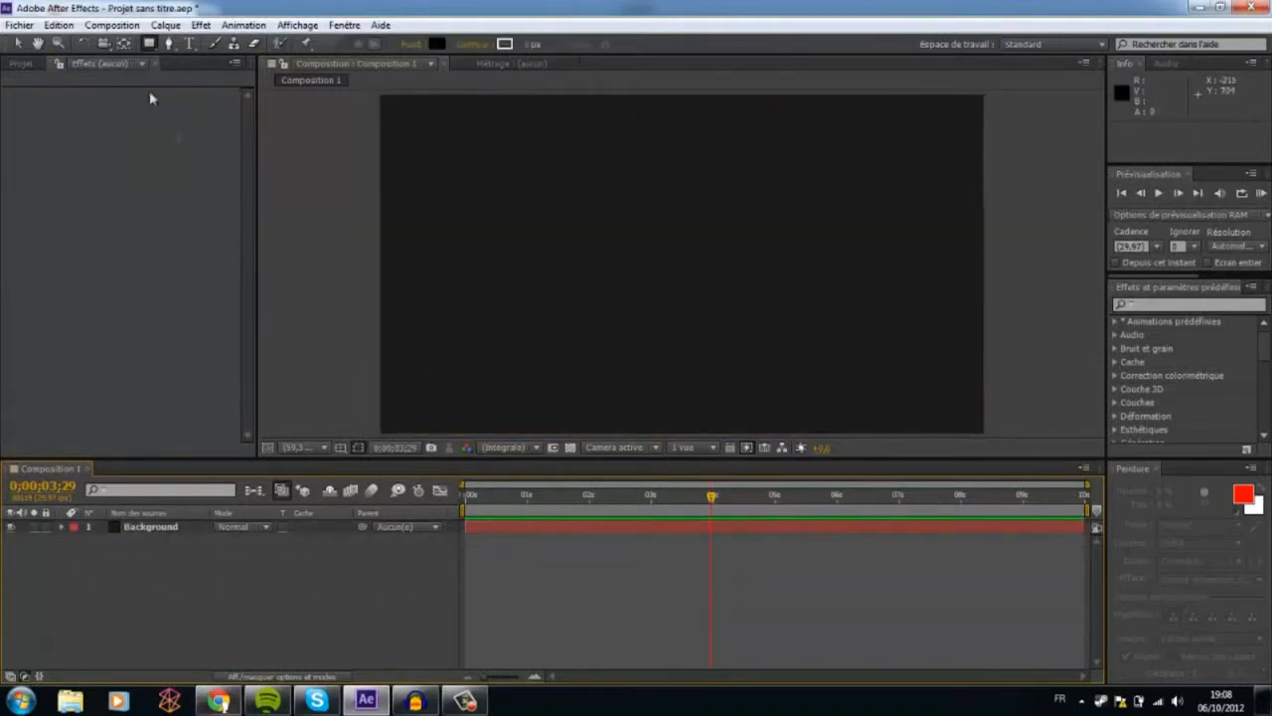
left_click(21, 62)
left_click(111, 24)
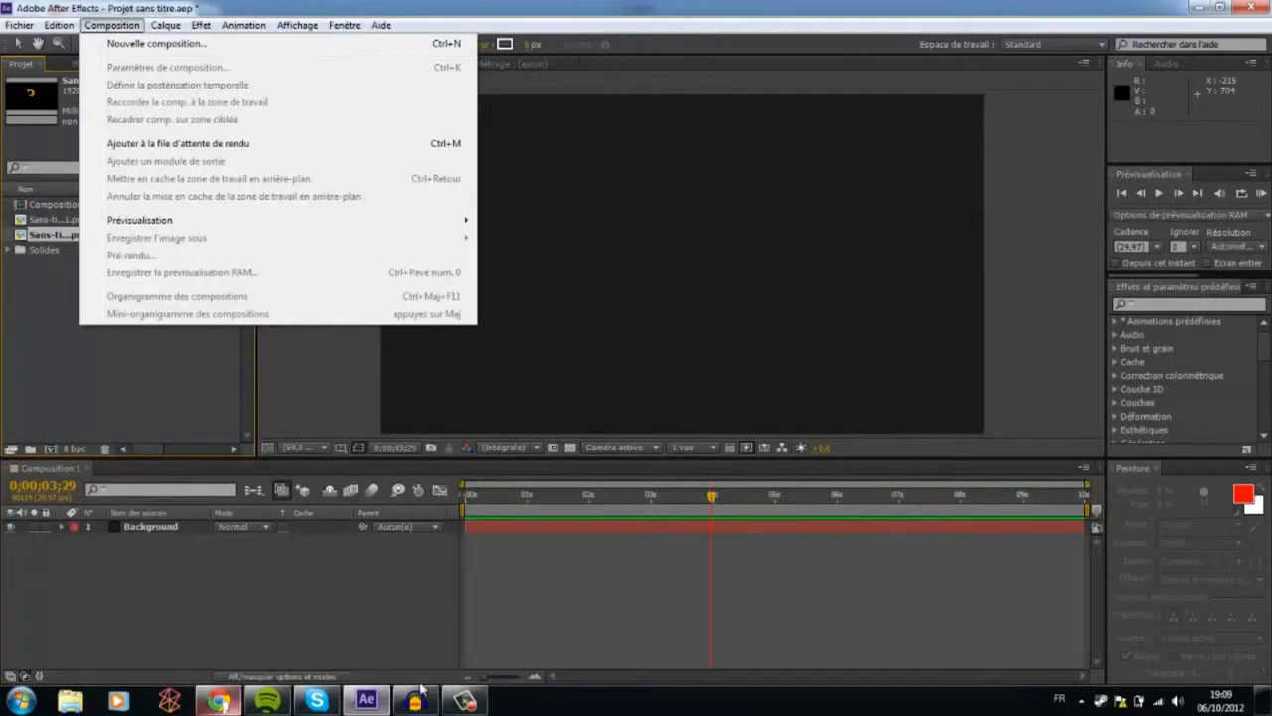
left_click(450, 703)
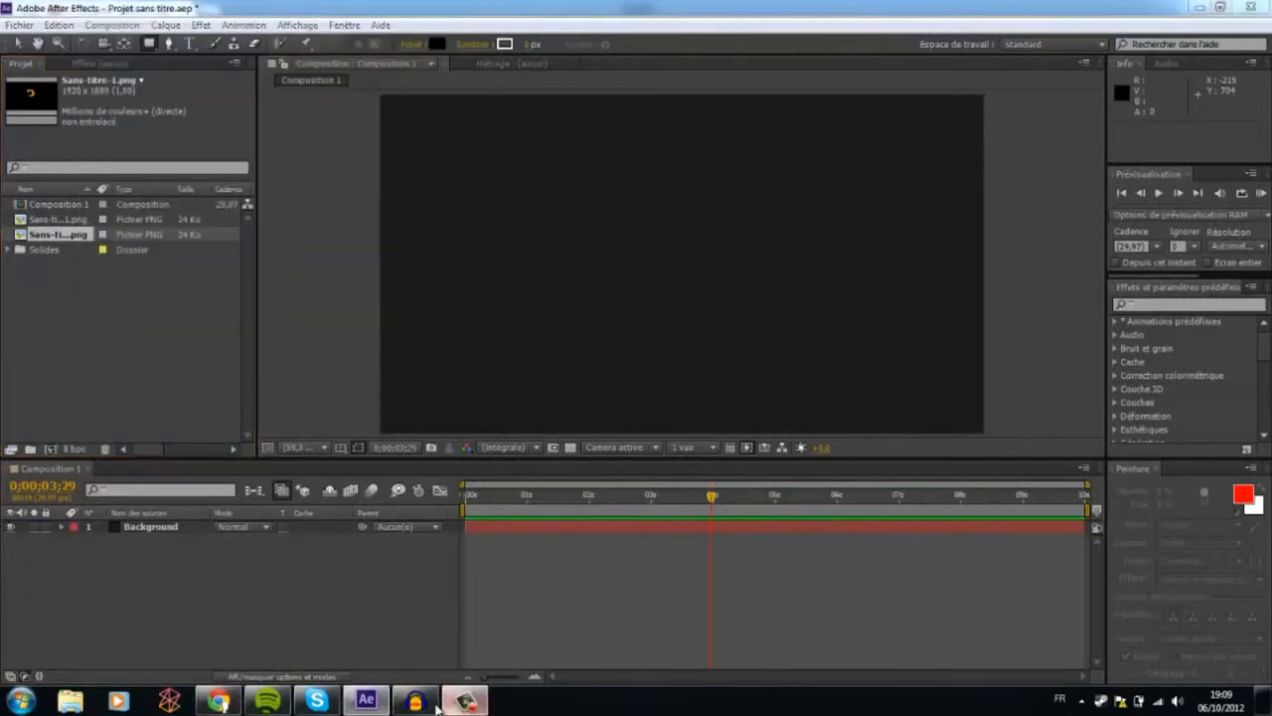
left_click(416, 701)
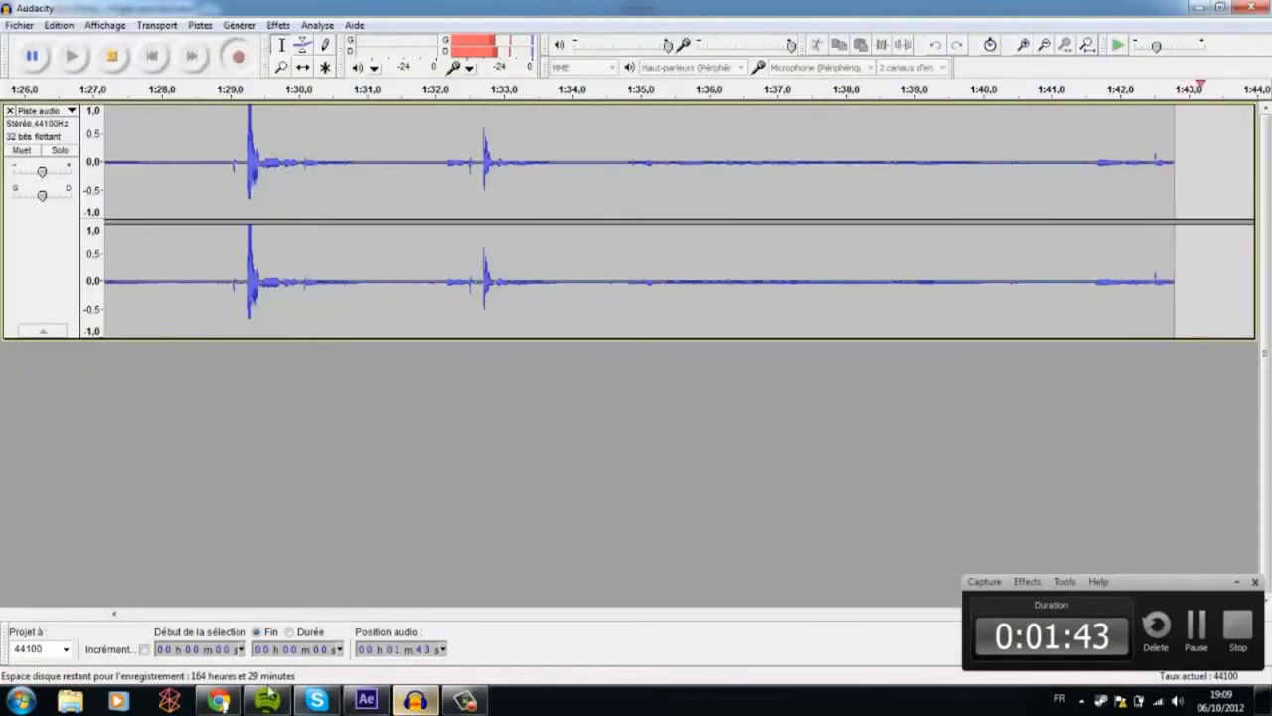
left_click(219, 701)
left_click(366, 700)
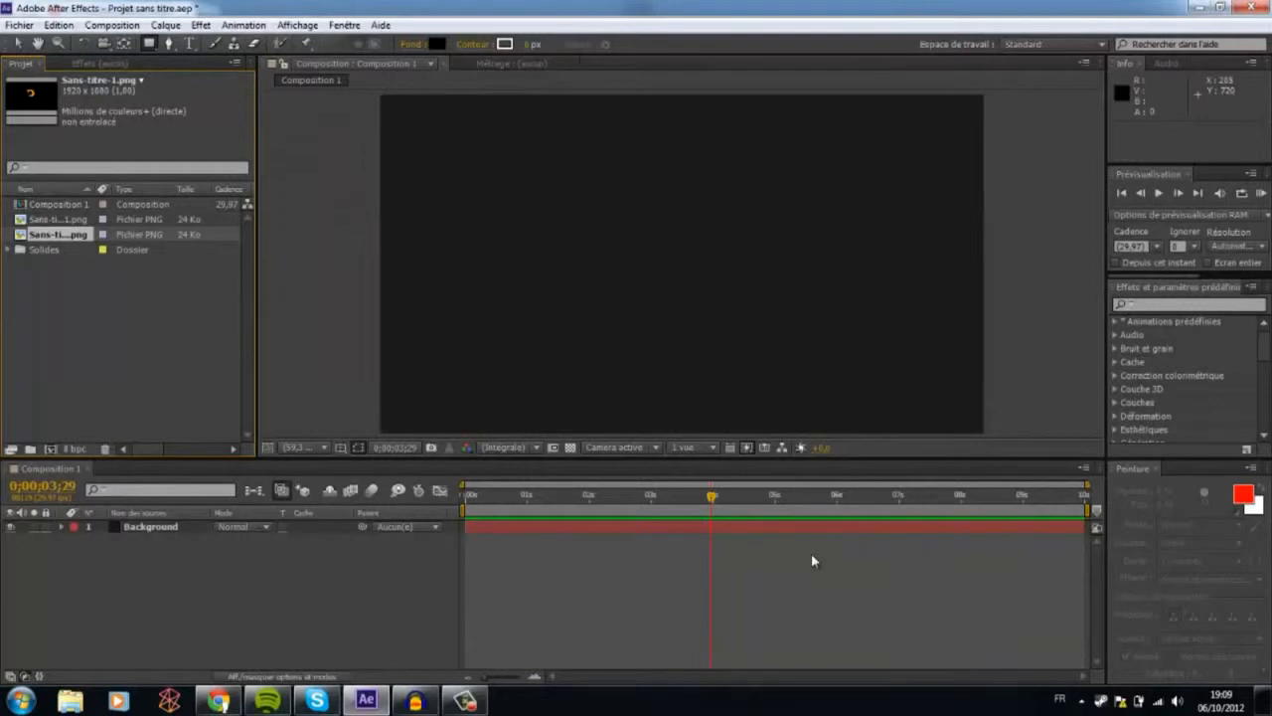
Check the Background layer by switching its visibility off and back on.
left_click(169, 44)
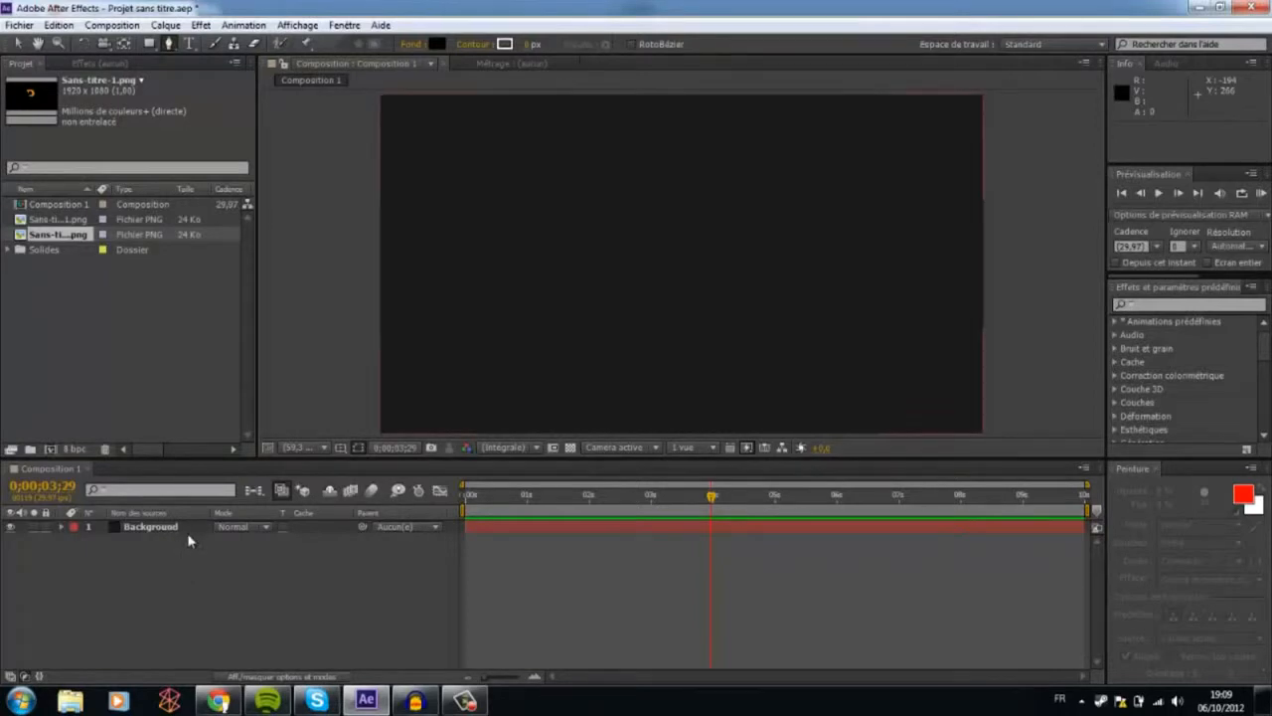
left_click(169, 528)
left_click(17, 44)
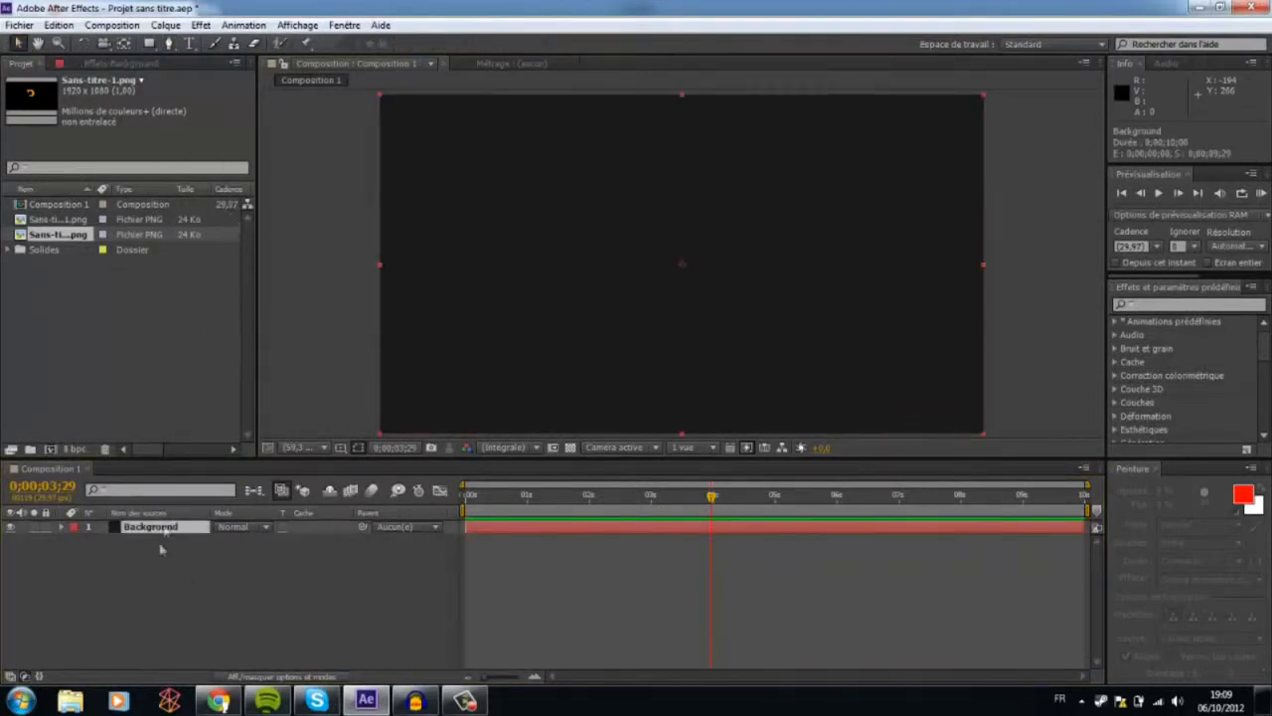
left_click(11, 528)
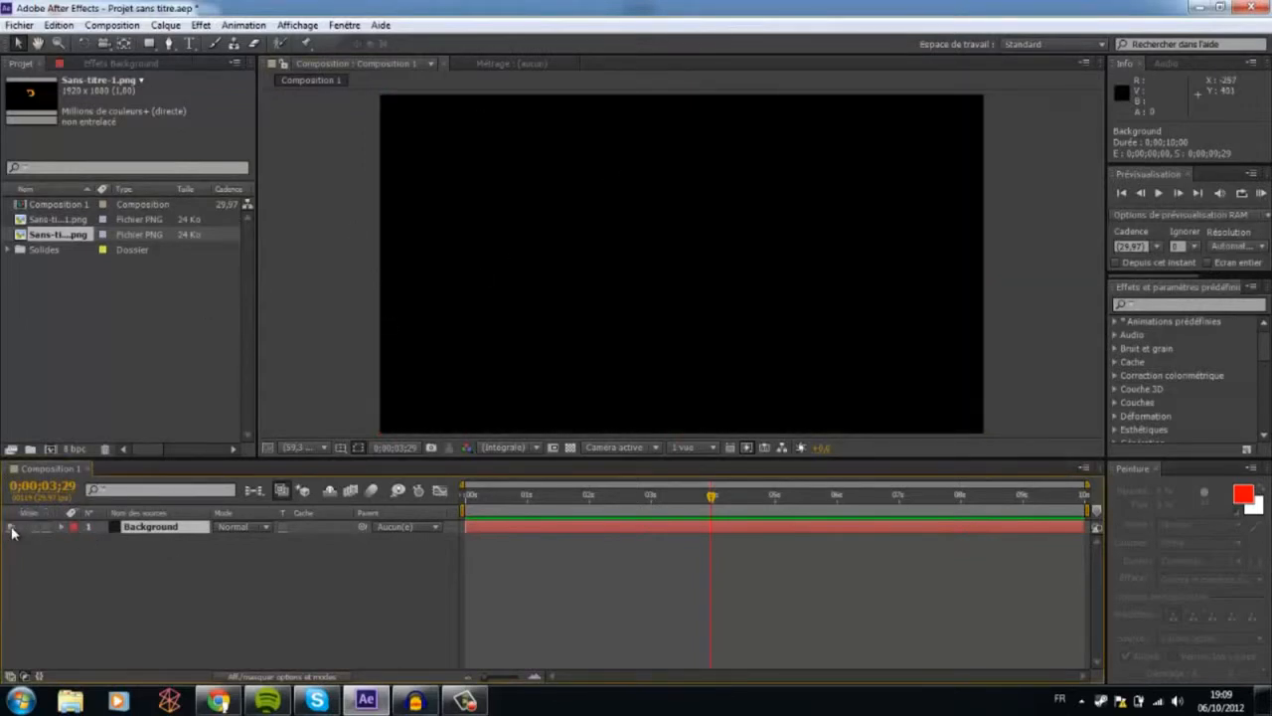
left_click(11, 527)
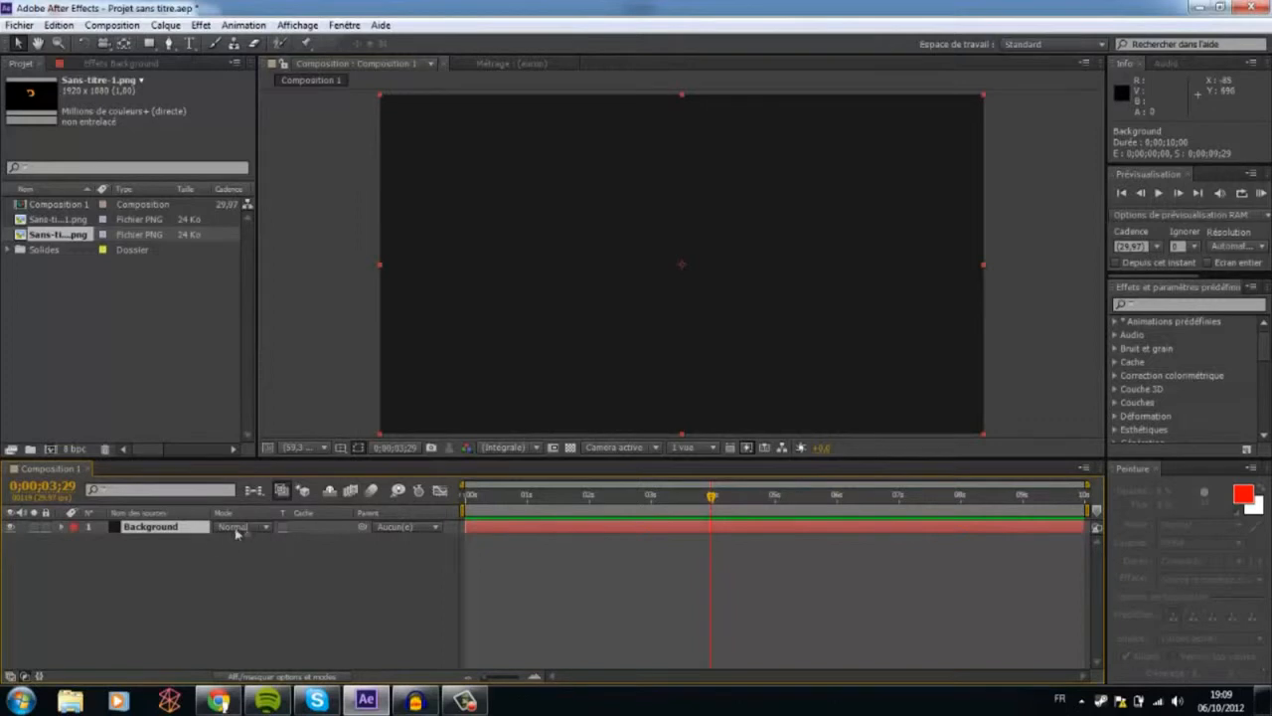
Create a 1280 × 720 px solid layer named Colors with the orange colour FF9600.
right_click(287, 567)
mouse_move(346, 400)
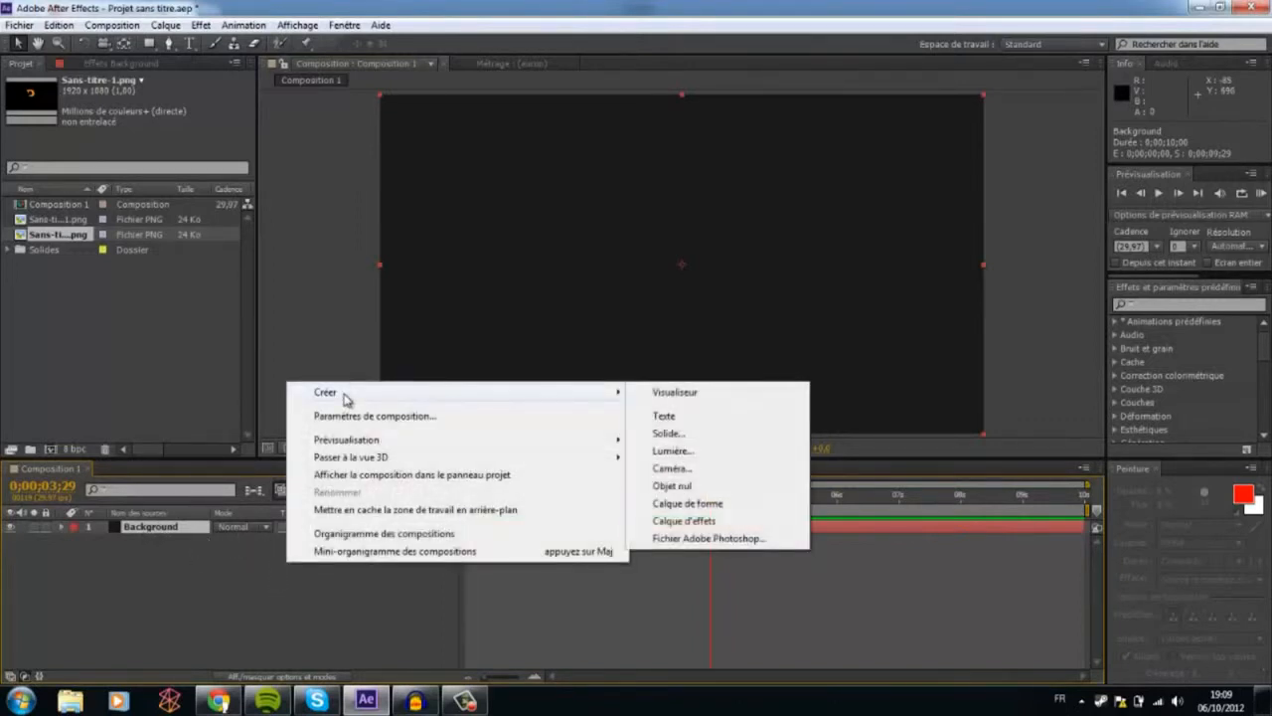
left_click(729, 434)
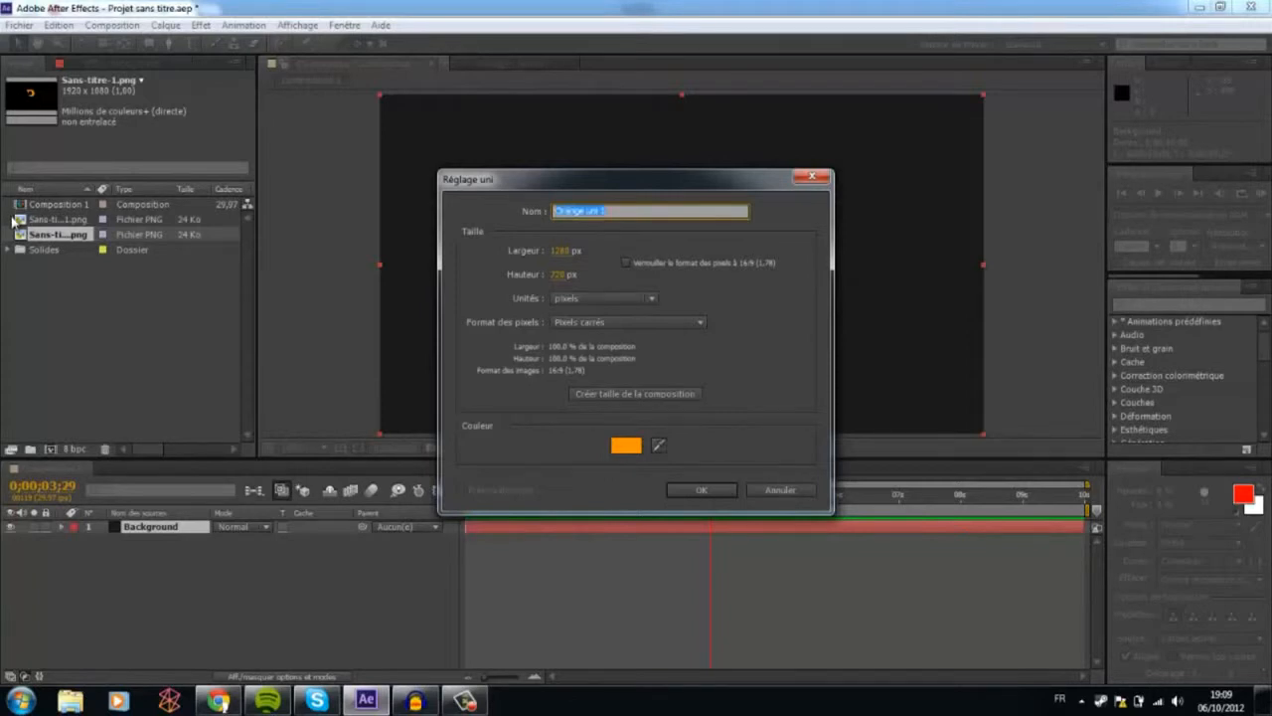
type("Colors")
key("ctrl+a")
left_click(626, 261)
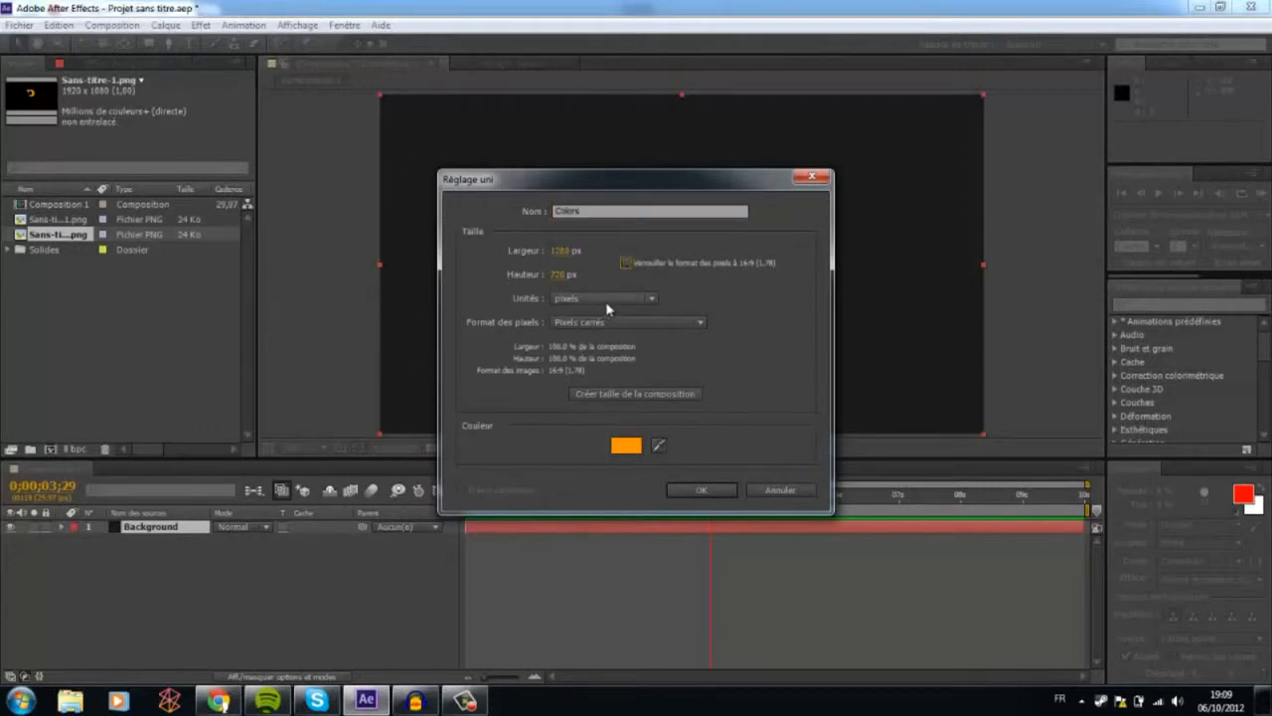
left_click(634, 445)
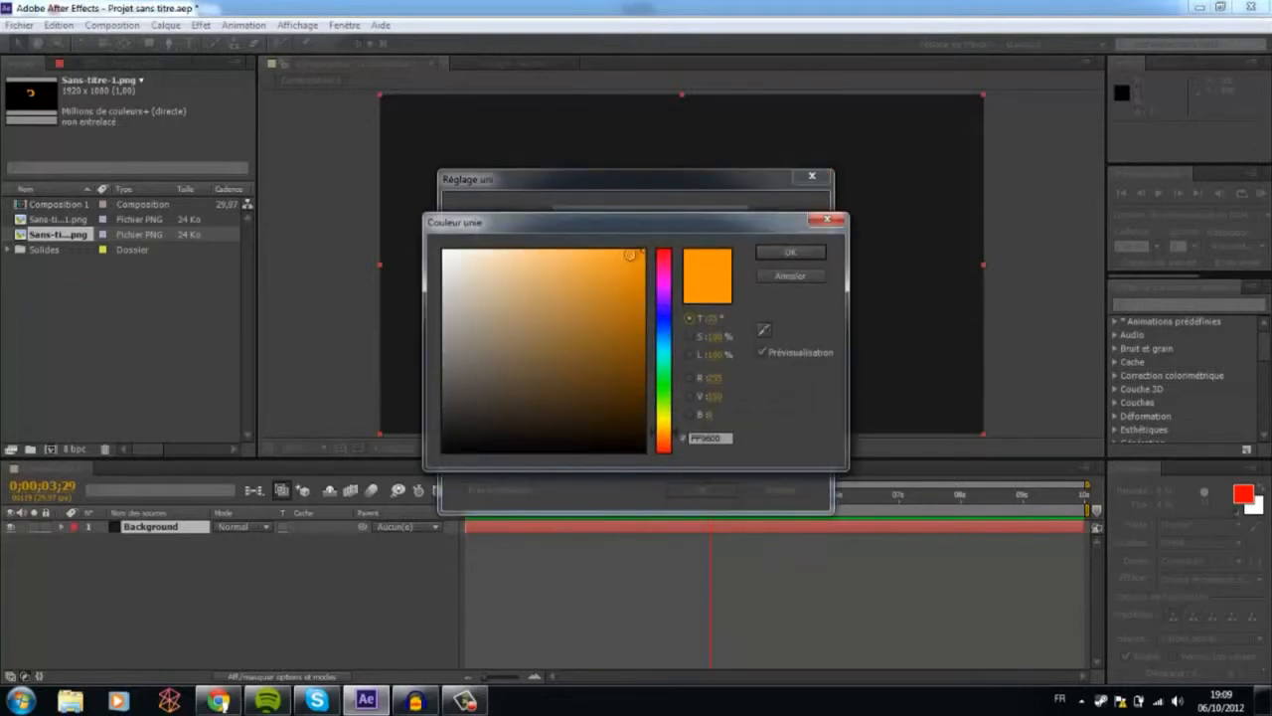
left_click(773, 255)
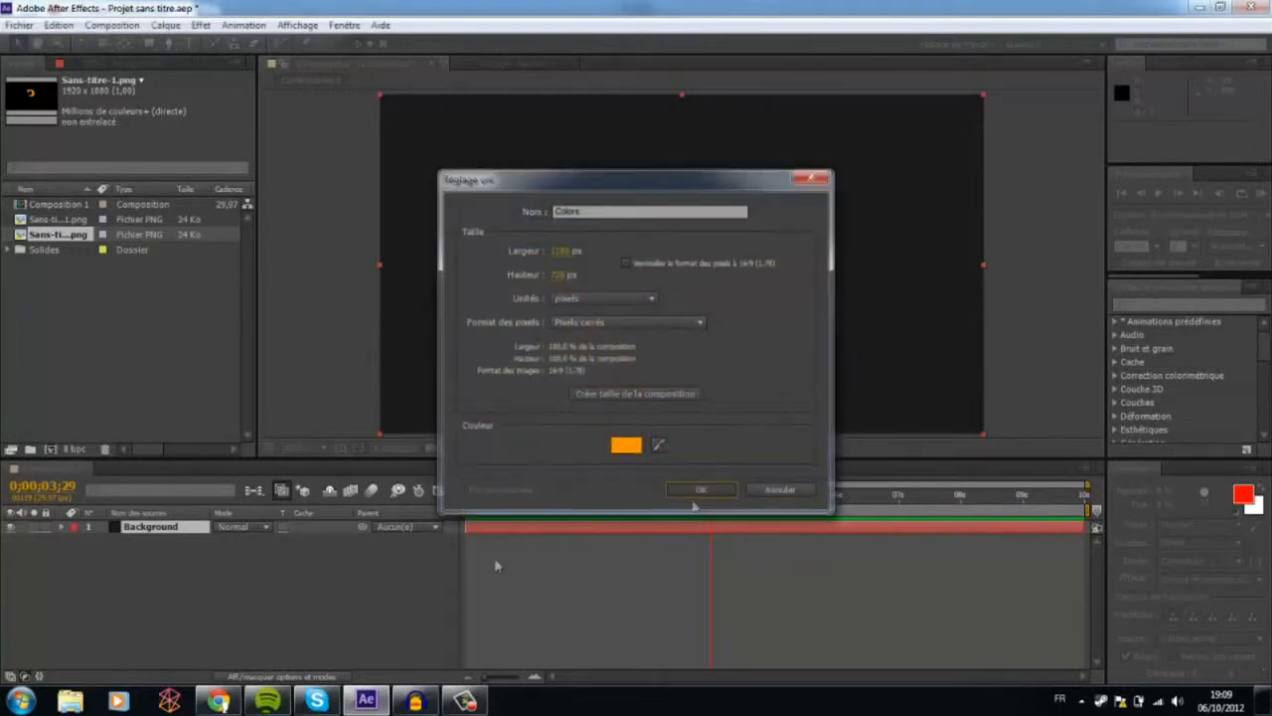
left_click(700, 488)
left_click(220, 701)
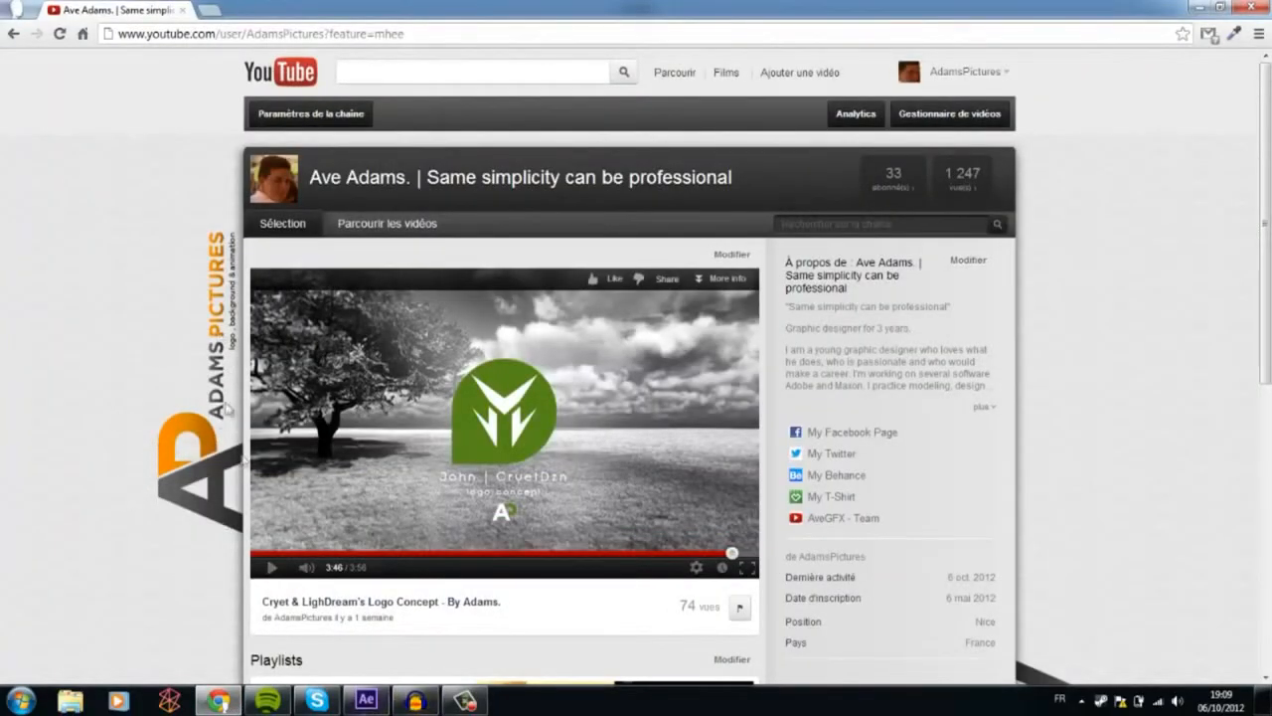
left_click(366, 701)
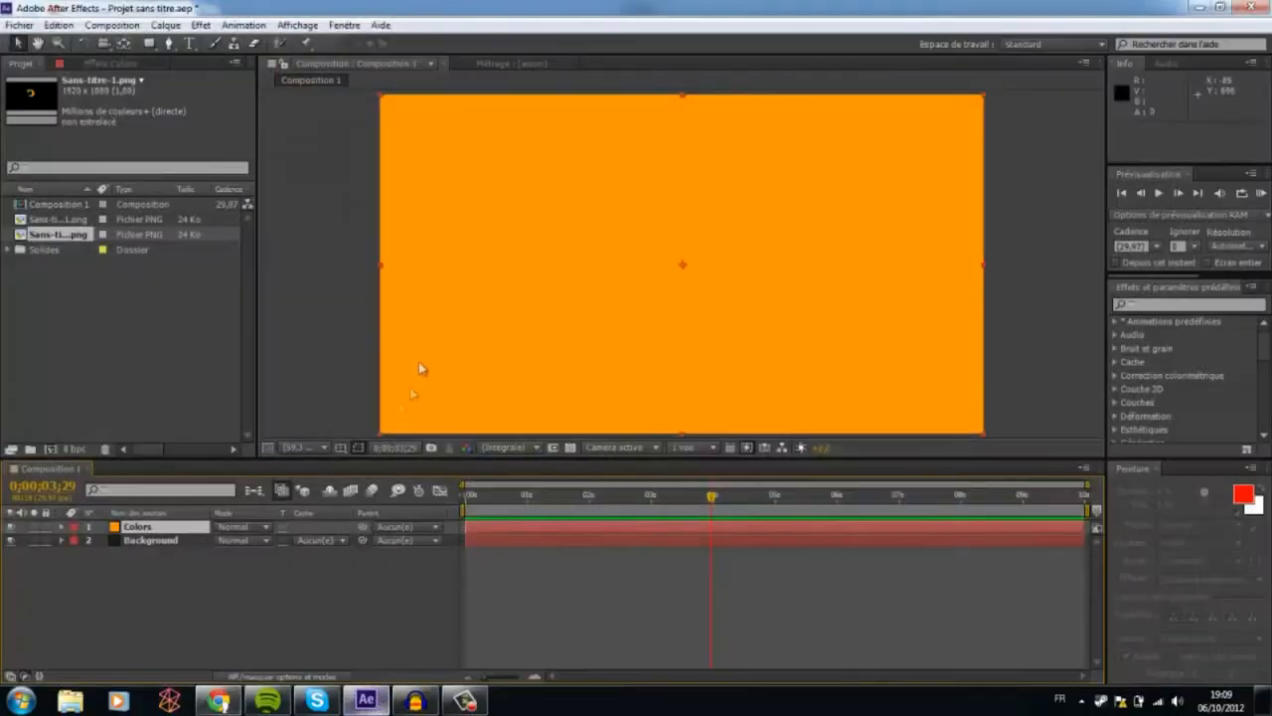
Draw a closed three-point triangular mask on the Colors layer with the Pen tool, around the middle of the frame.
left_click(149, 45)
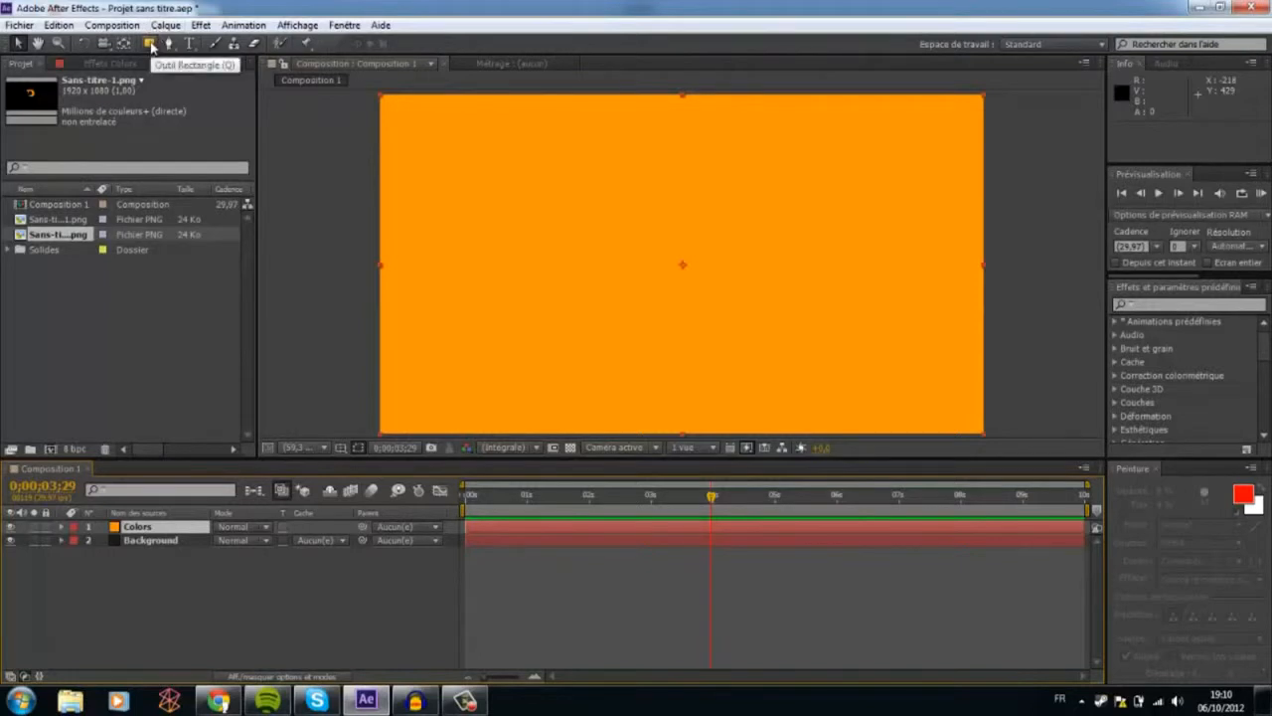
left_click(166, 44)
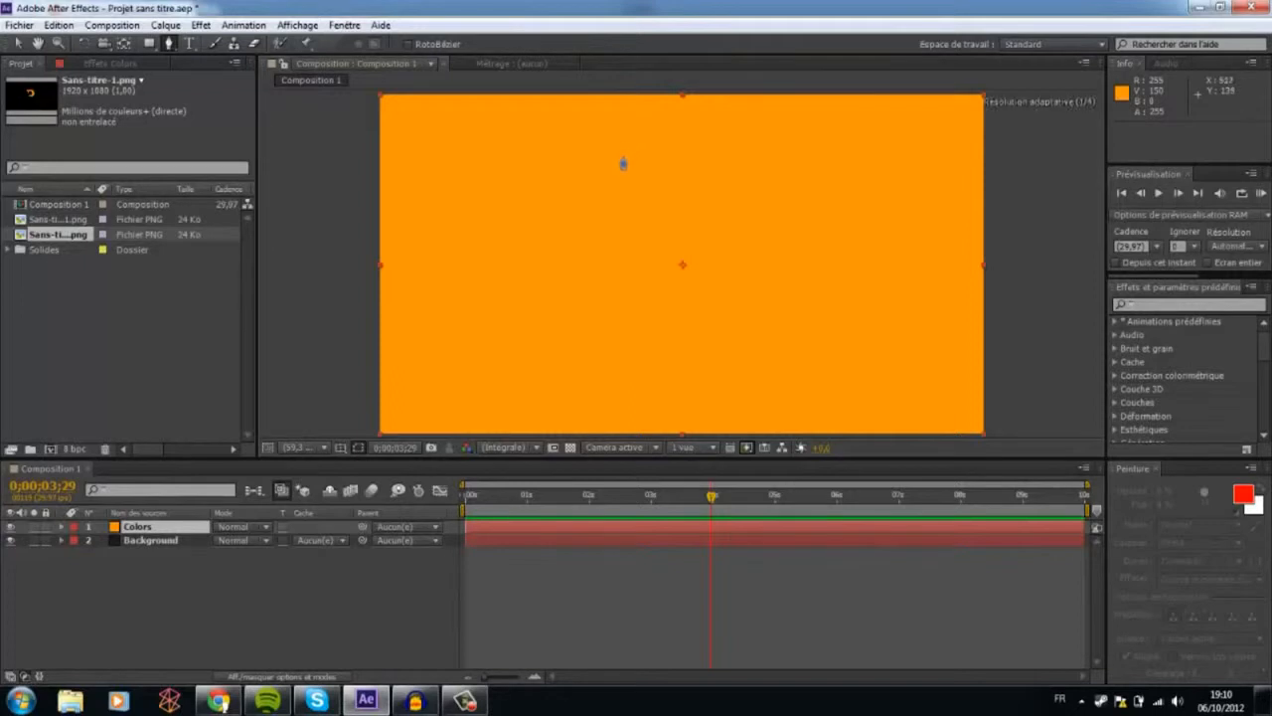
left_click(628, 154)
left_click(553, 286)
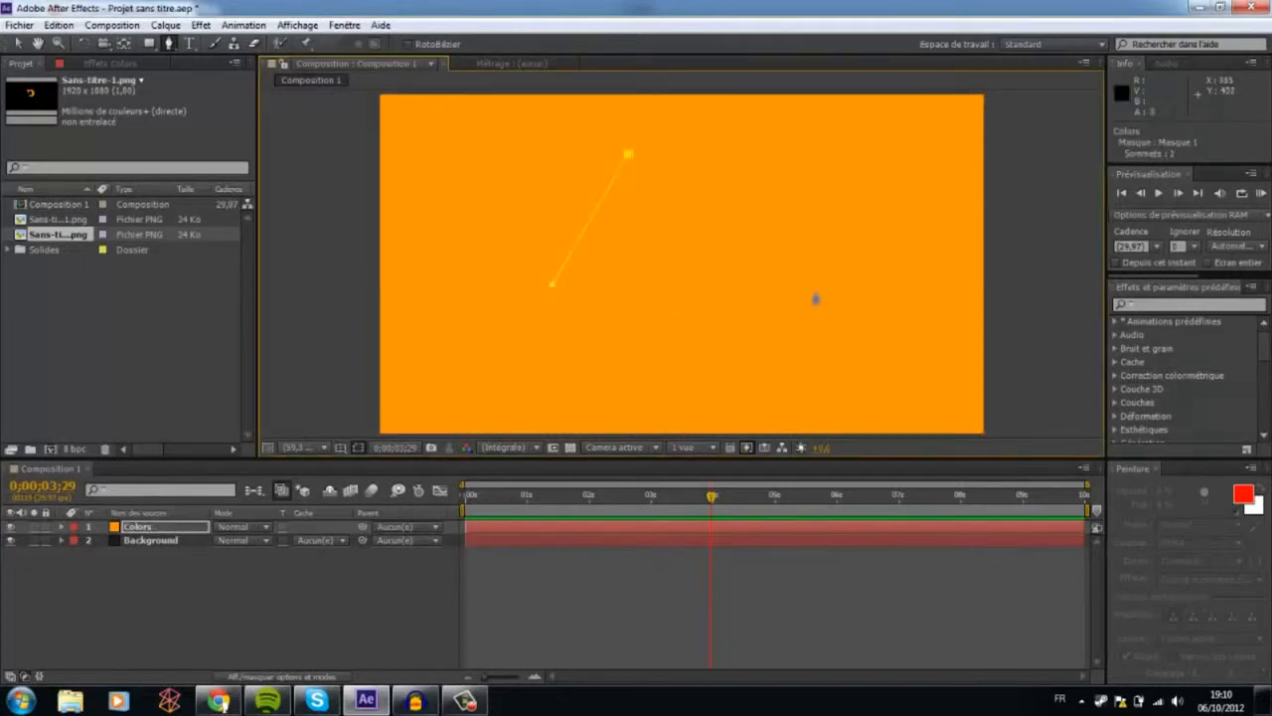
left_click(831, 341)
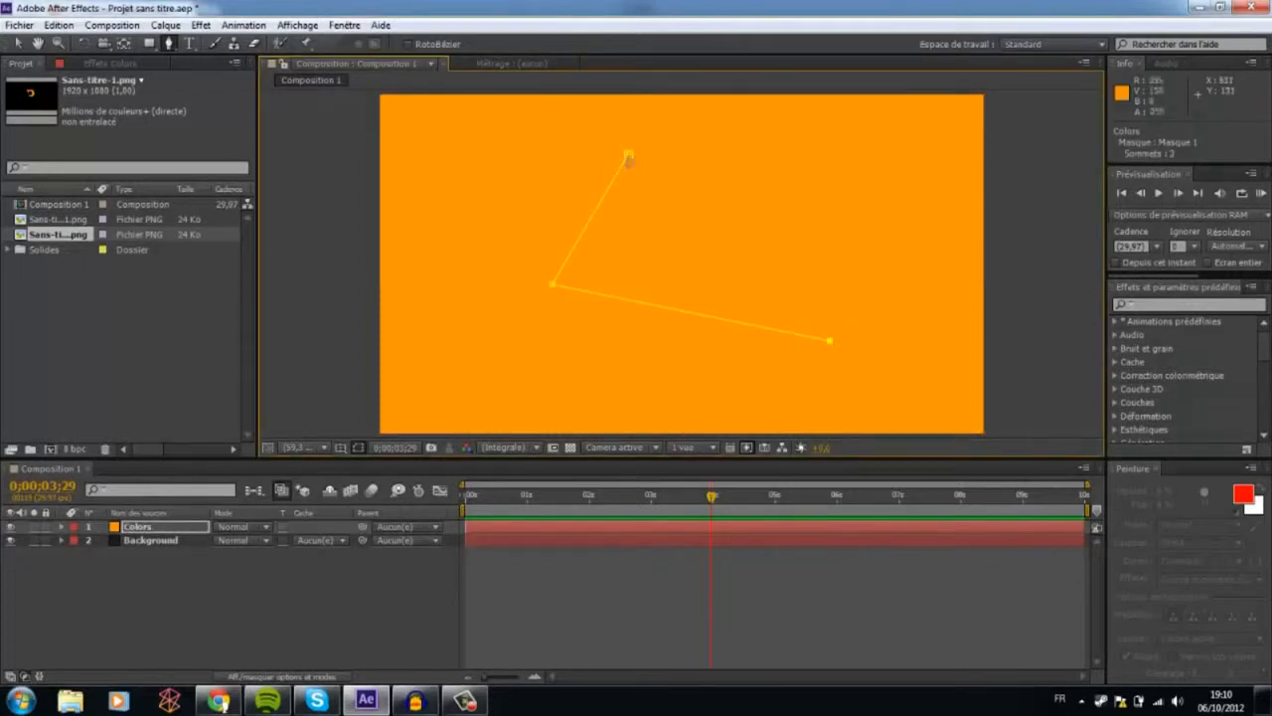
left_click(628, 154)
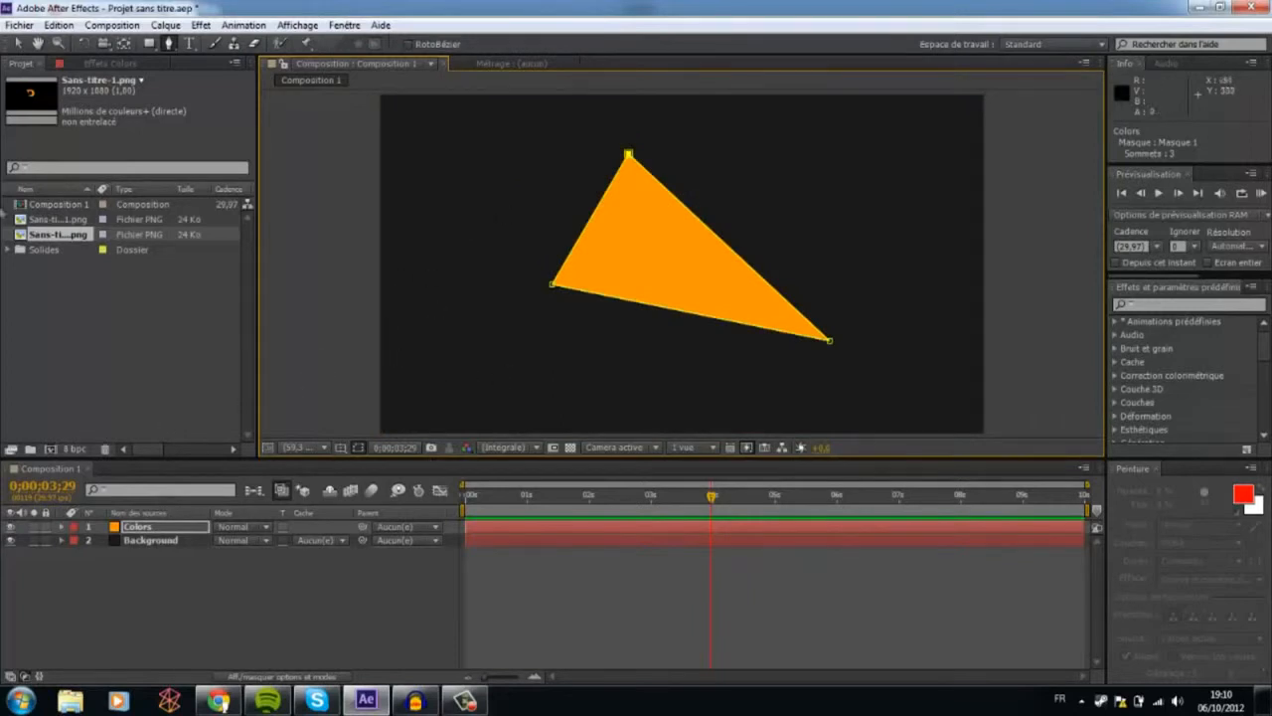
Reveal the properties of Masque 1 on the Colors layer.
left_click(15, 44)
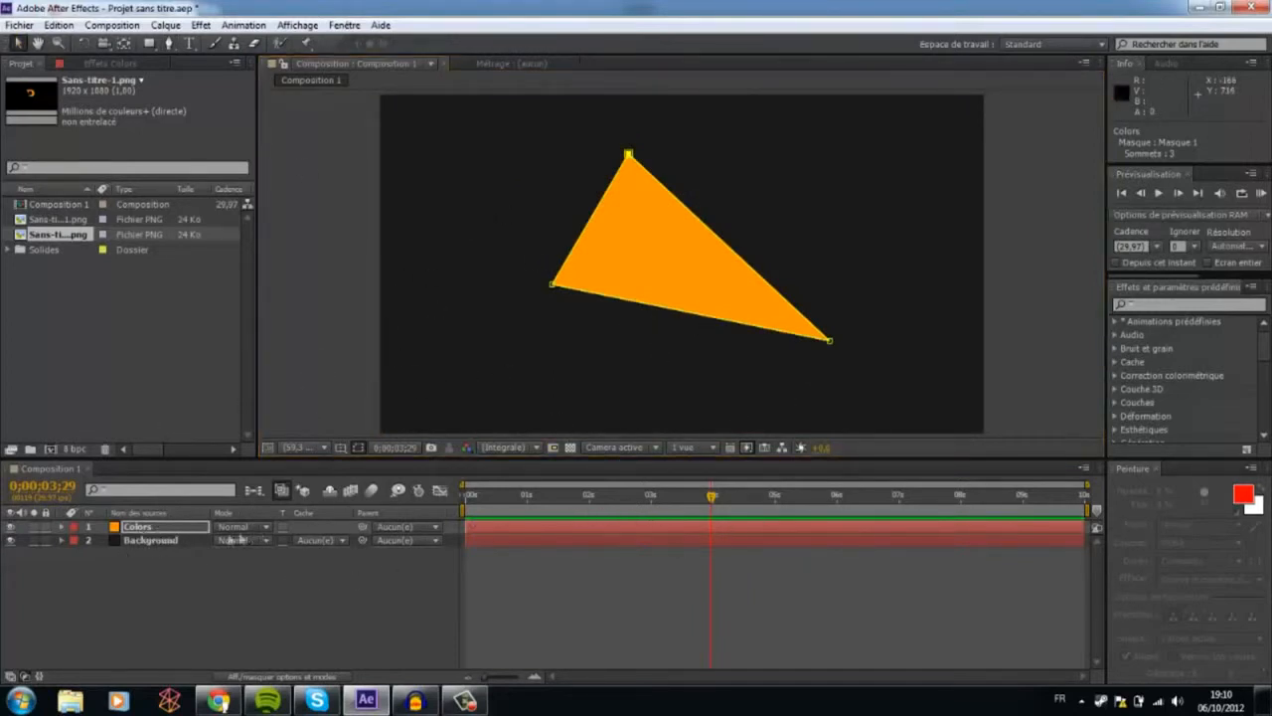
left_click(159, 527)
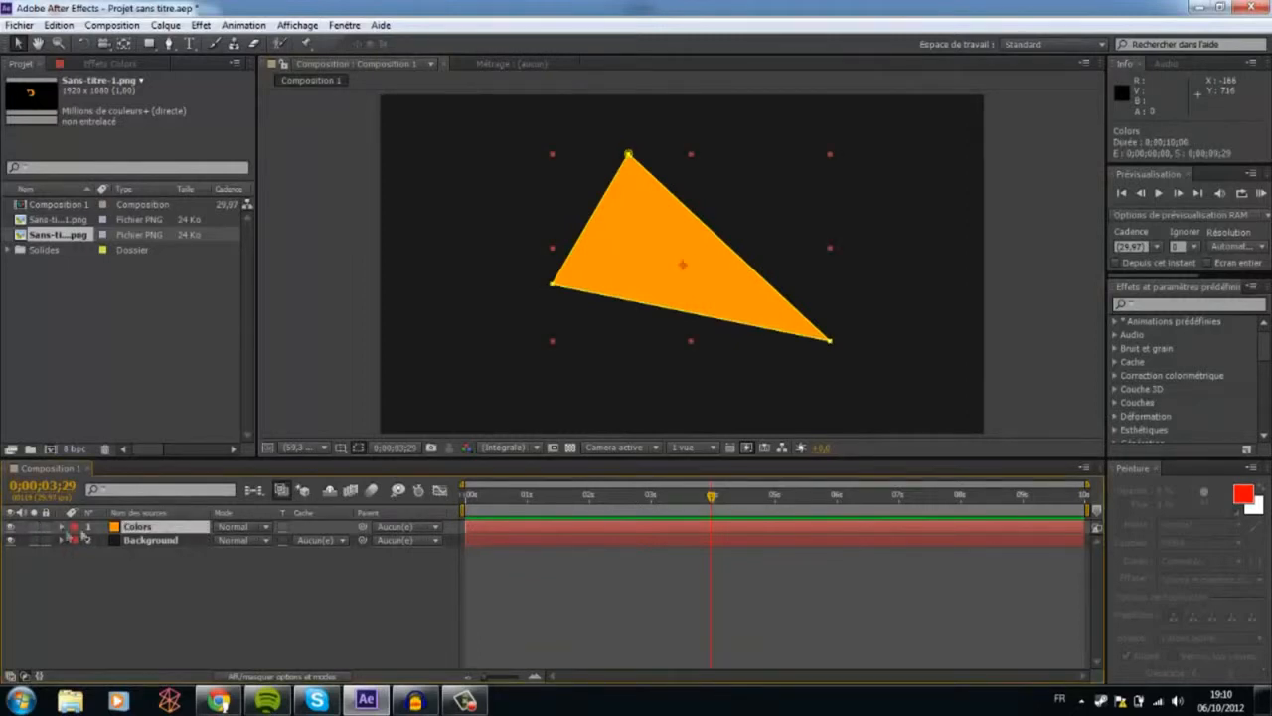
left_click(62, 526)
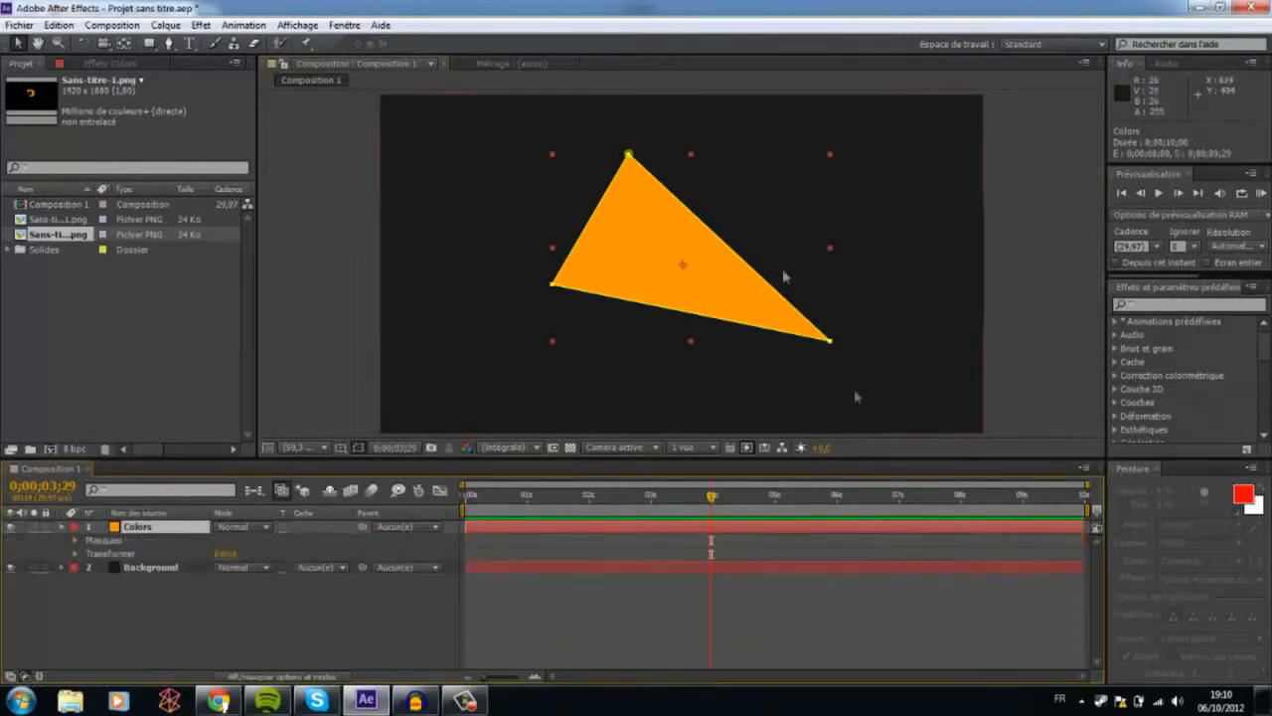
left_click(77, 541)
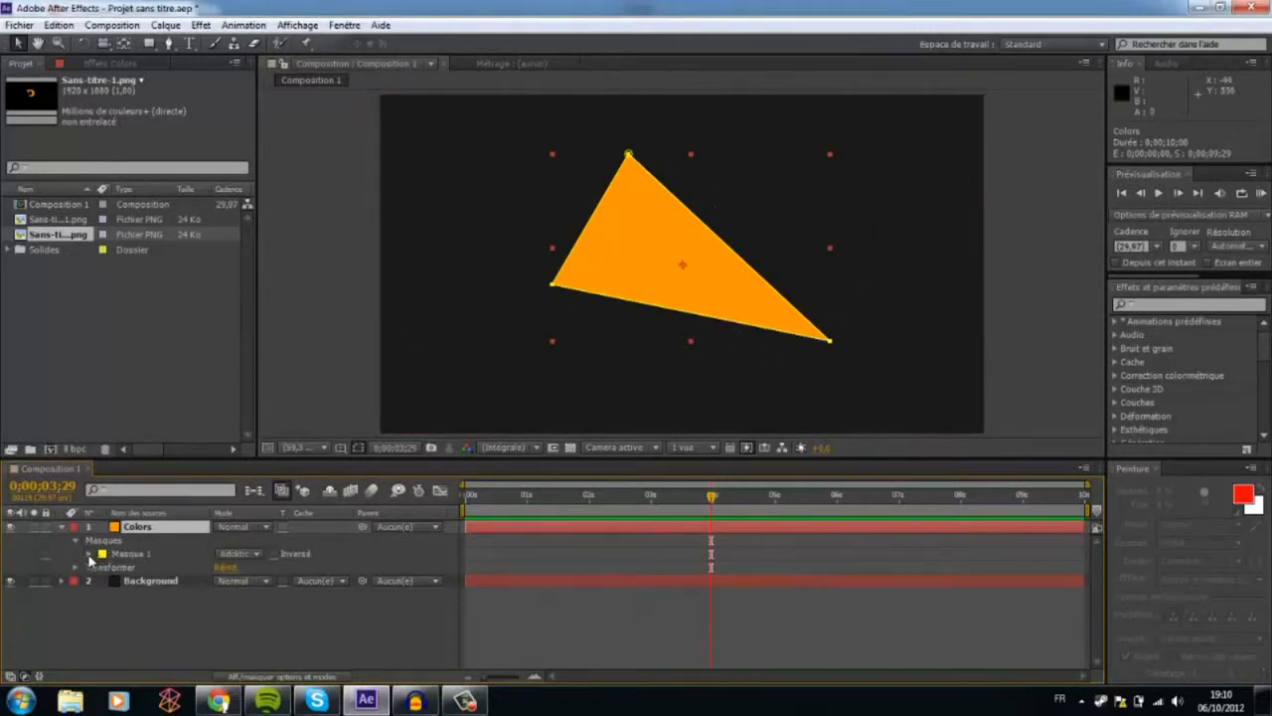
left_click(89, 553)
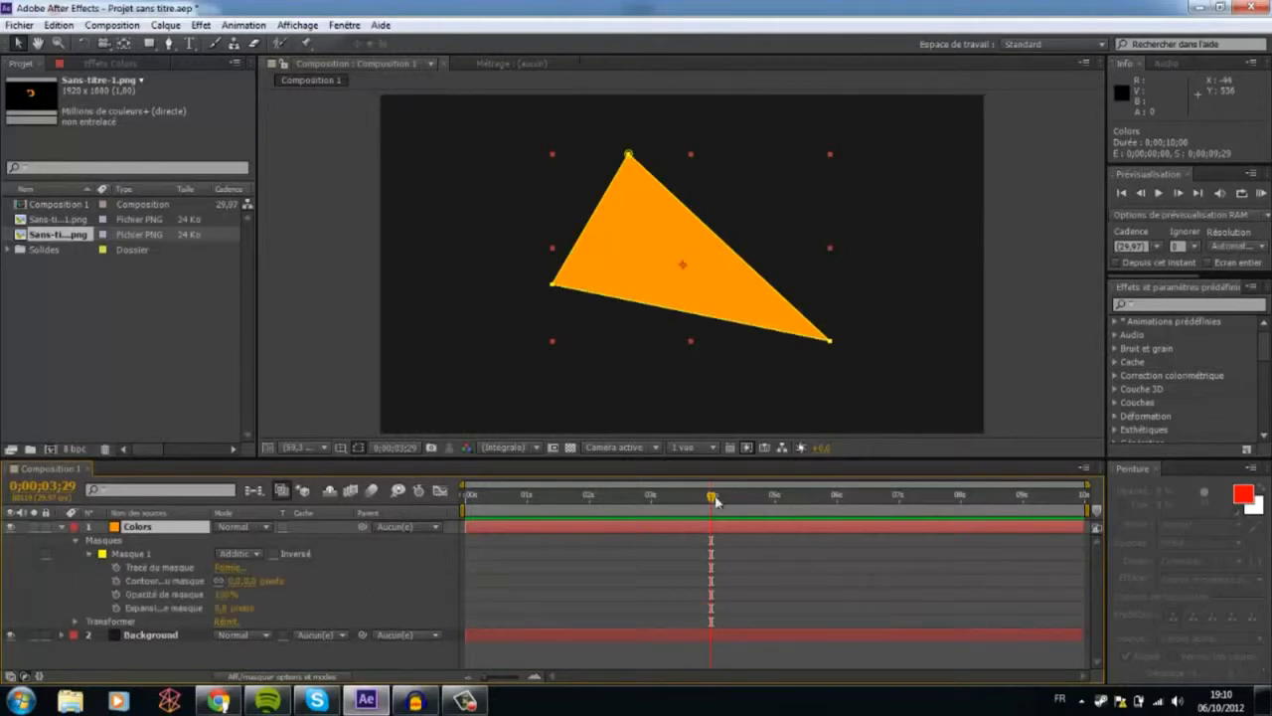
Set a first mask path keyframe for Masque 1 at 0;00;09;00, keeping the full triangle shape.
left_click_drag(716, 500, 791, 497)
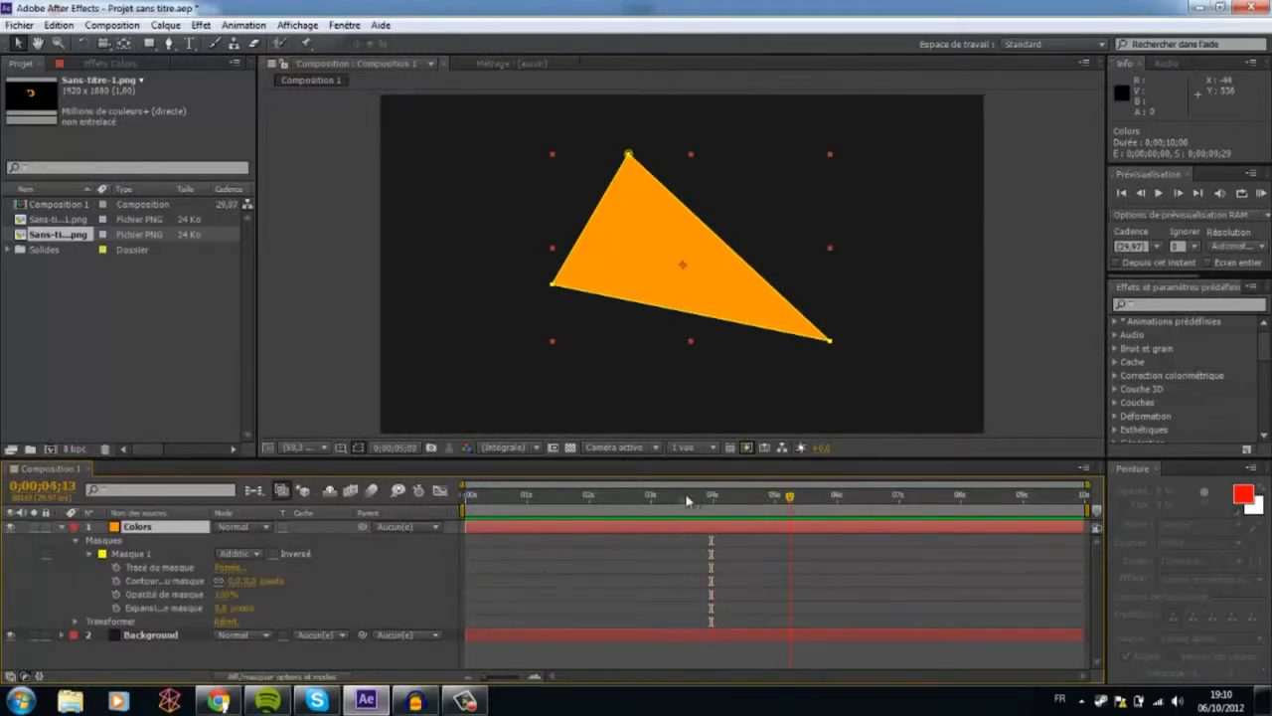
left_click_drag(612, 502, 1024, 497)
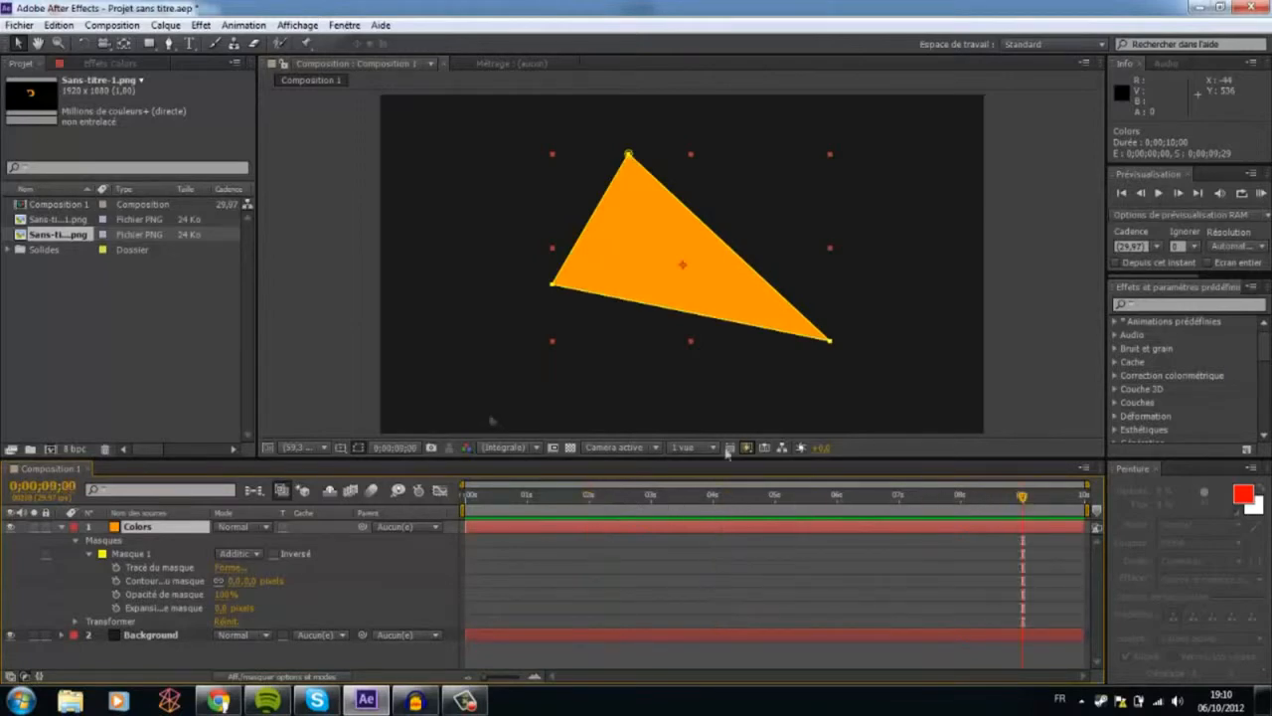
left_click(131, 569)
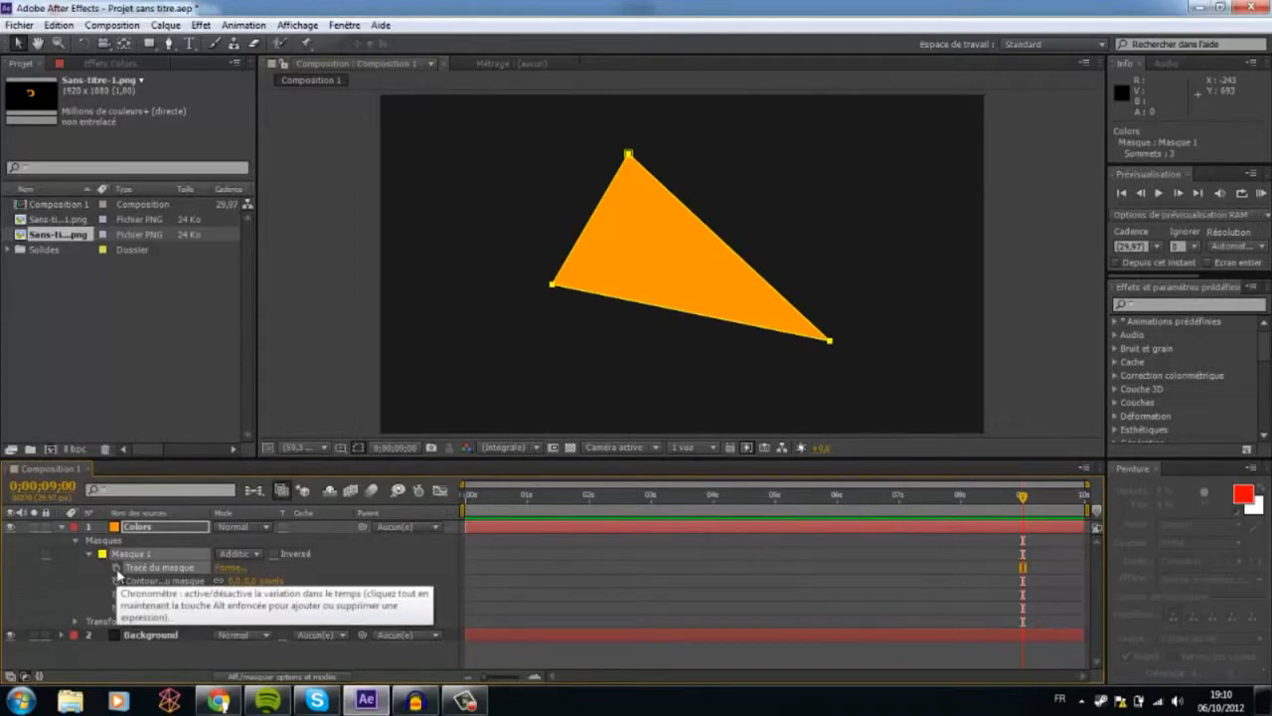
left_click(116, 569)
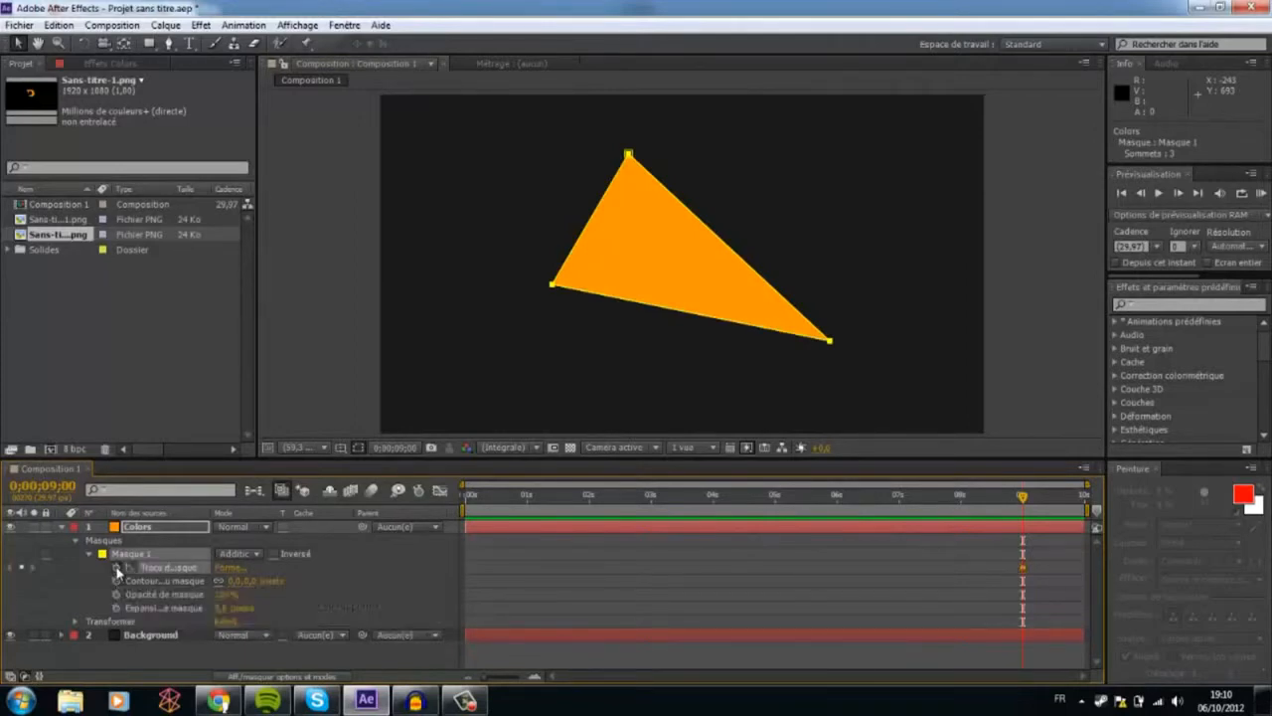
Copy the mask path keyframe located at 9 seconds.
left_click_drag(1007, 491, 614, 520)
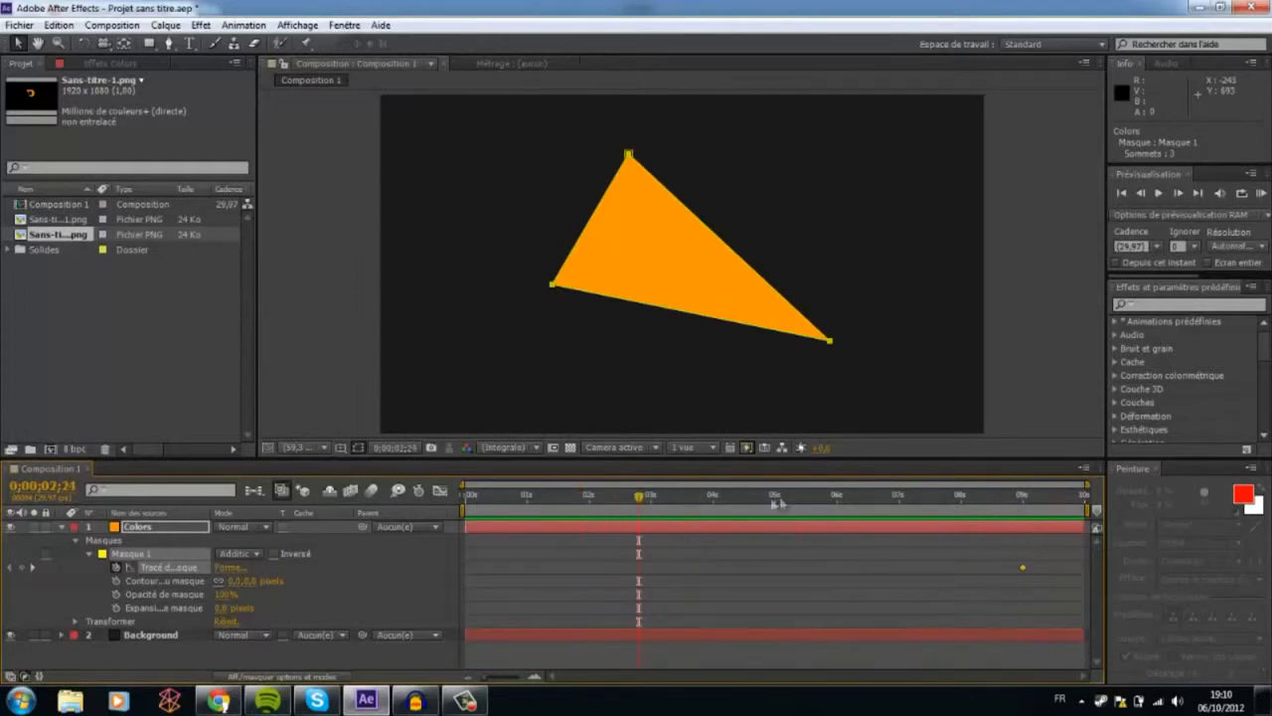
left_click(821, 500)
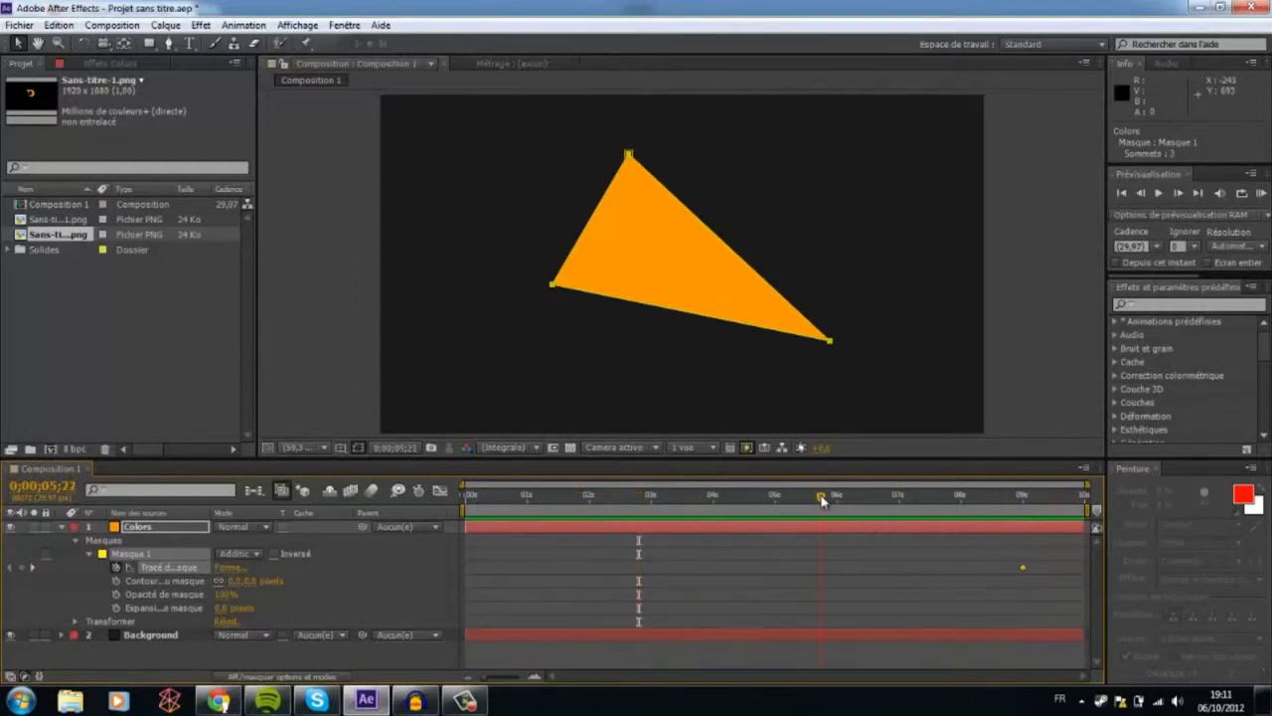
left_click(1026, 572)
left_click_drag(1012, 560, 1033, 596)
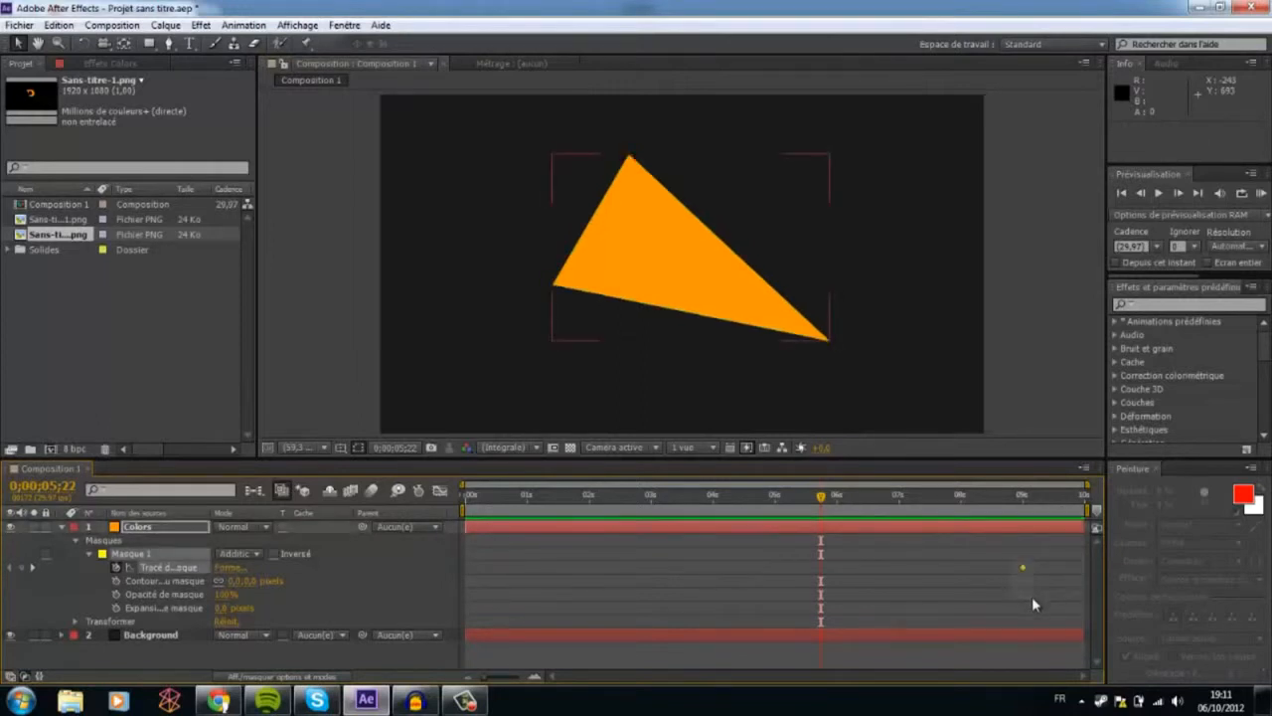
left_click_drag(992, 538, 1034, 592)
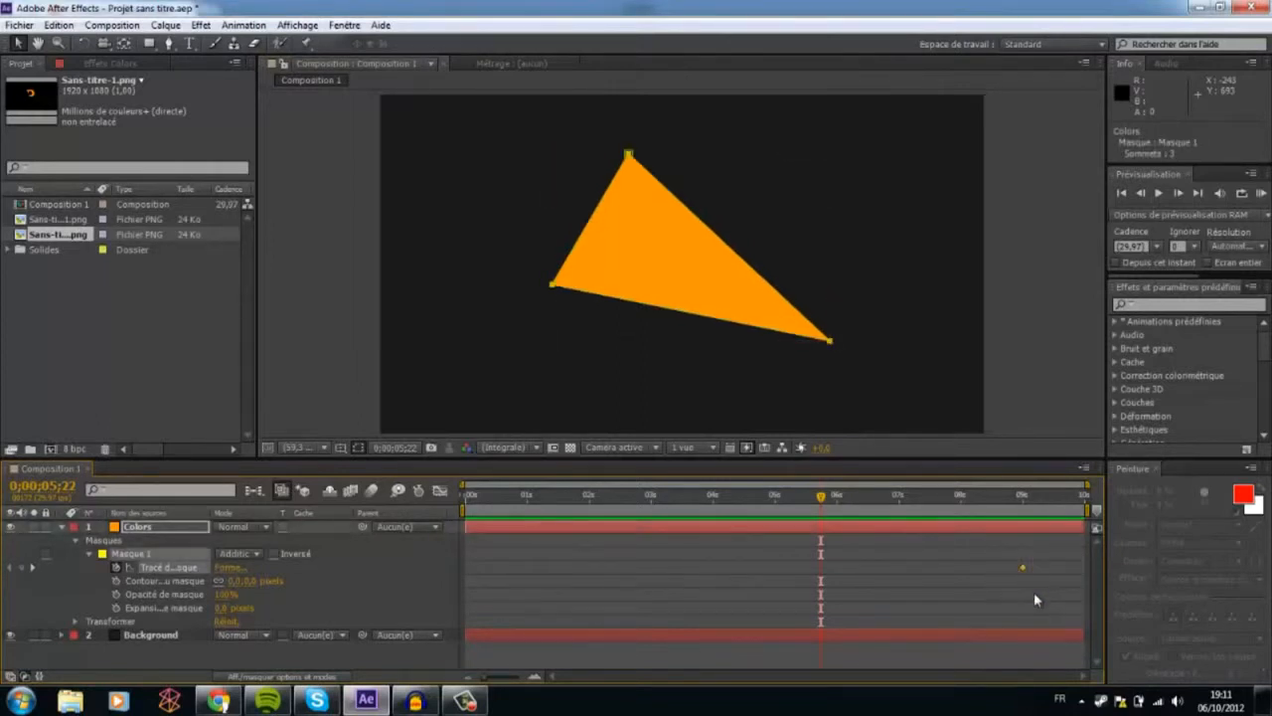
key("ctrl+c")
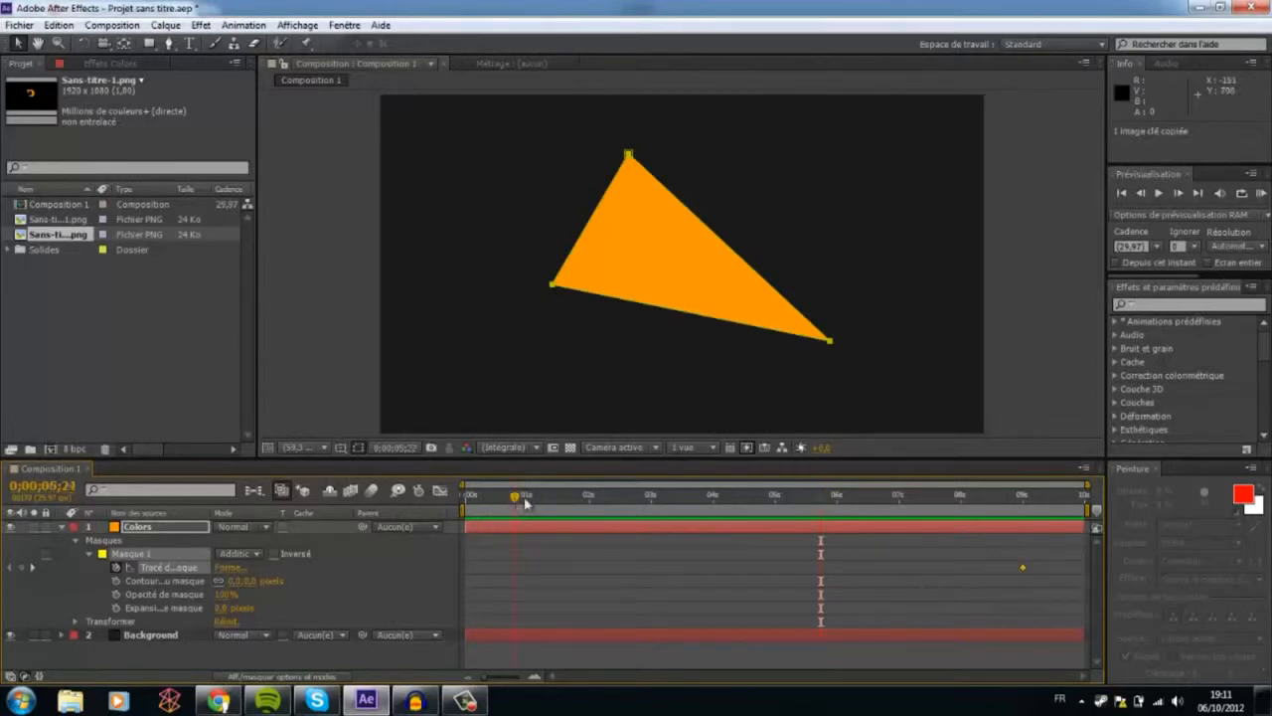
Paste the copied mask path keyframe at 0;00;01;14 and delete the pasted keyframe again.
left_click_drag(524, 503, 538, 496)
right_click(1024, 572)
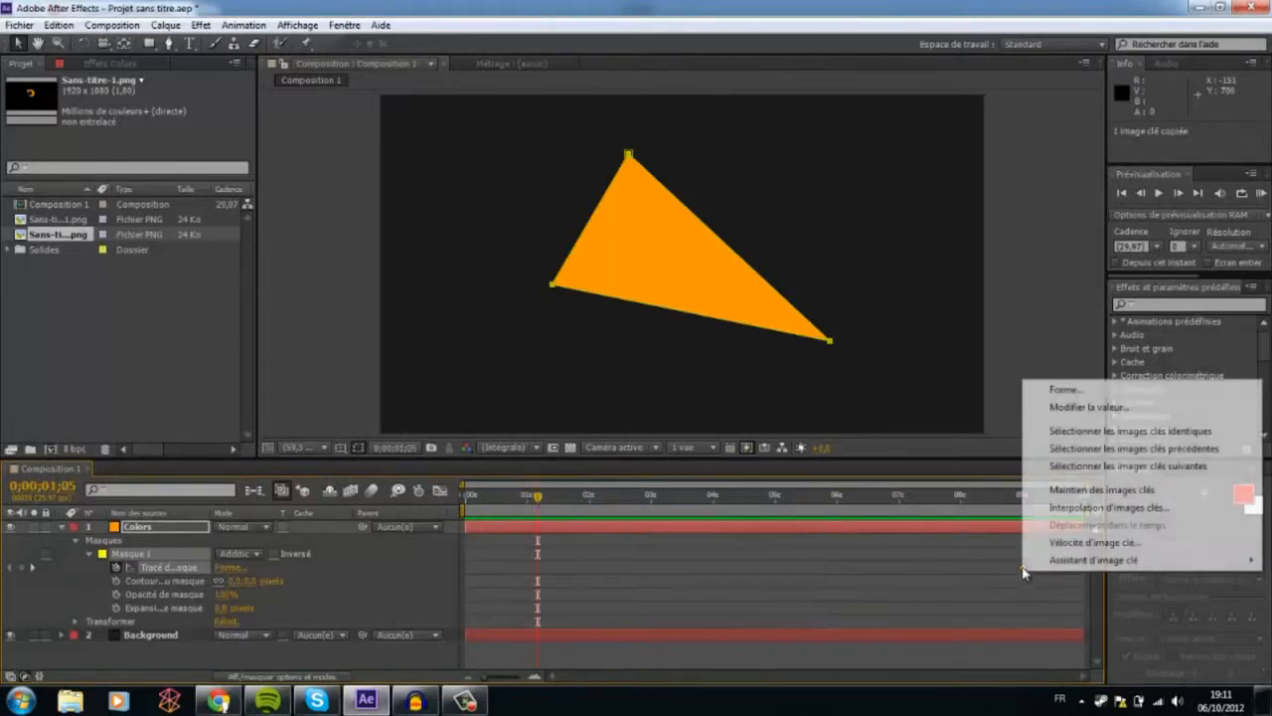
left_click(534, 499)
left_click_drag(538, 497, 555, 497)
key("ctrl+v")
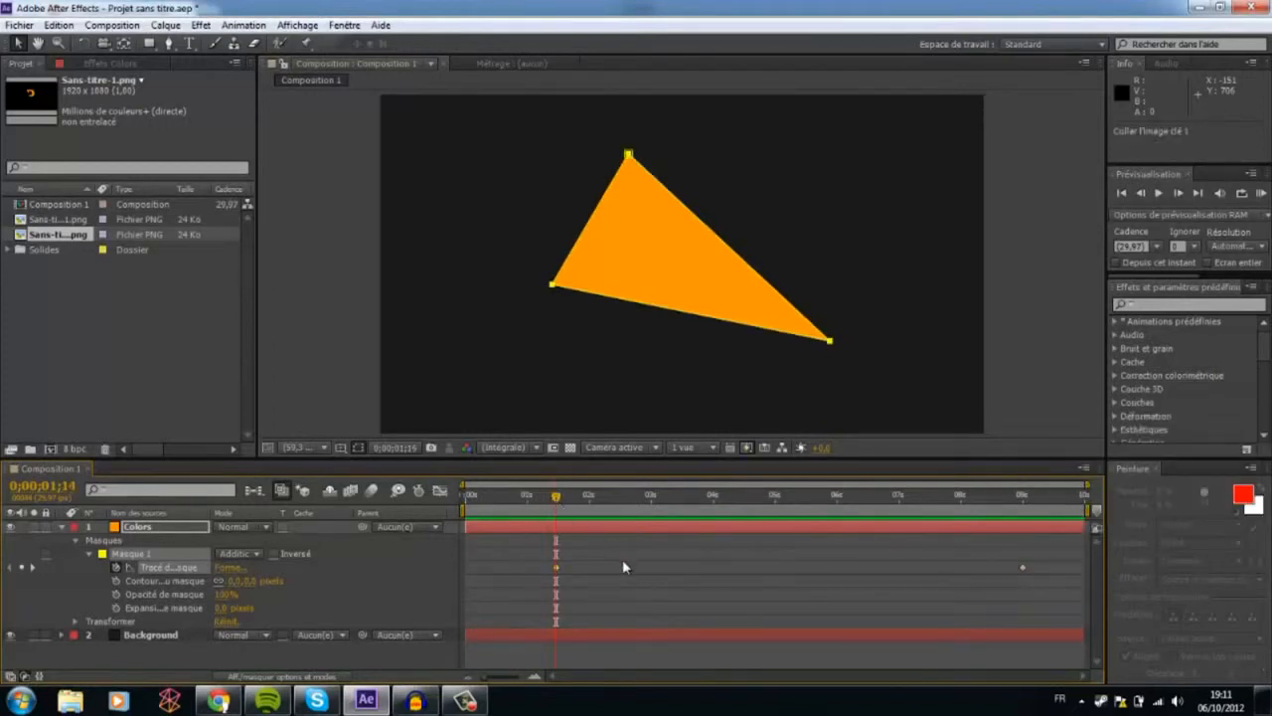
left_click_drag(564, 580, 542, 544)
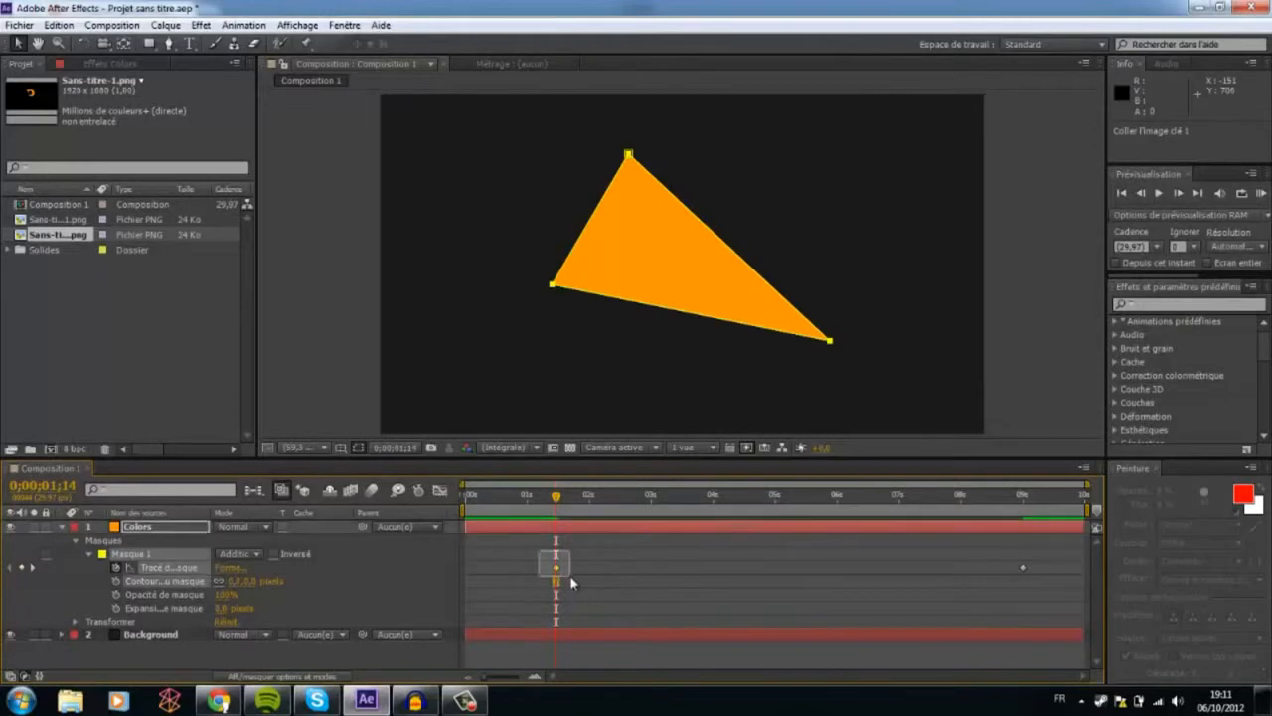
key("Delete")
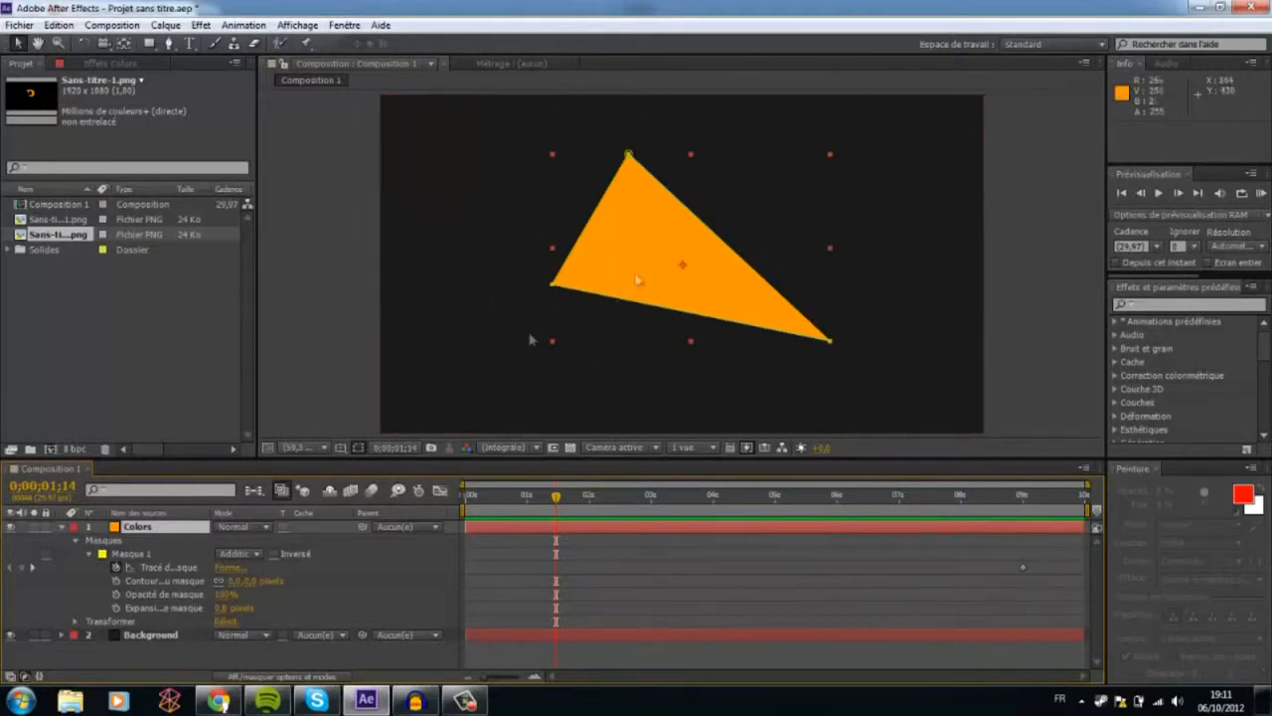
At 0;00;00;19, flatten the mask into a line by moving its upper vertex onto the middle of the lower edge with the Pen tool.
left_click_drag(518, 505, 502, 507)
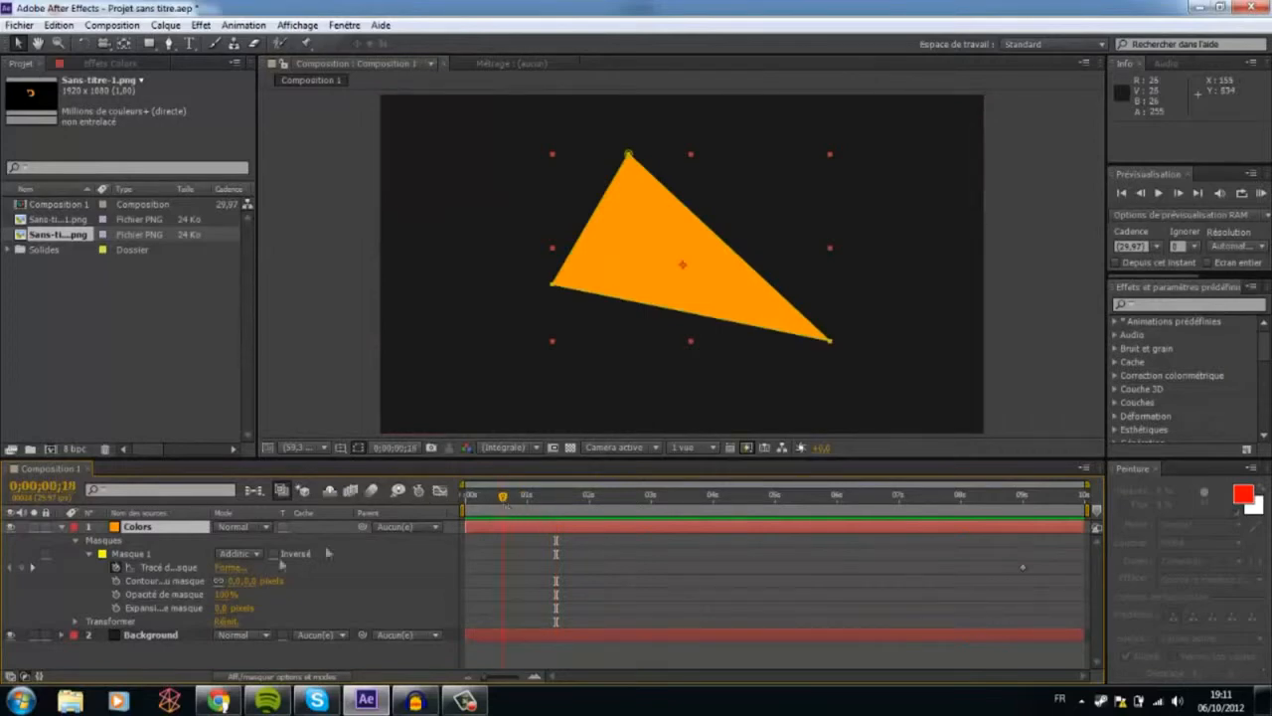
left_click(90, 553)
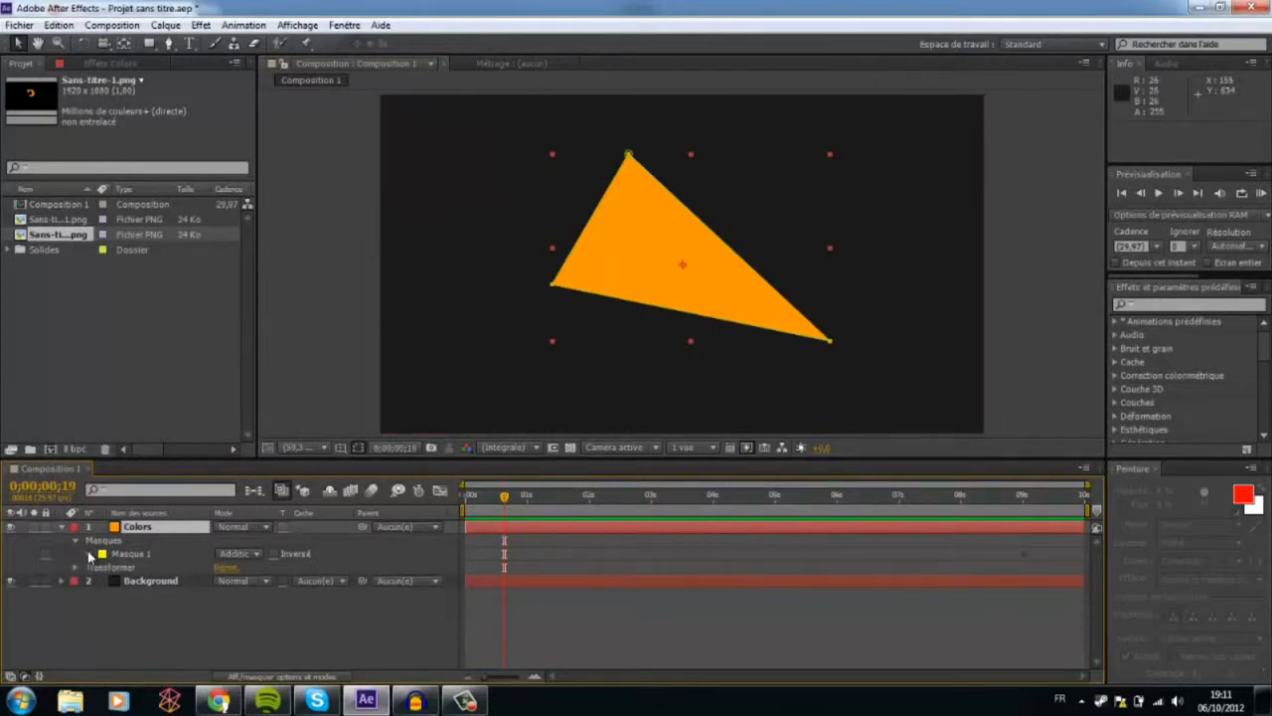
left_click(95, 542)
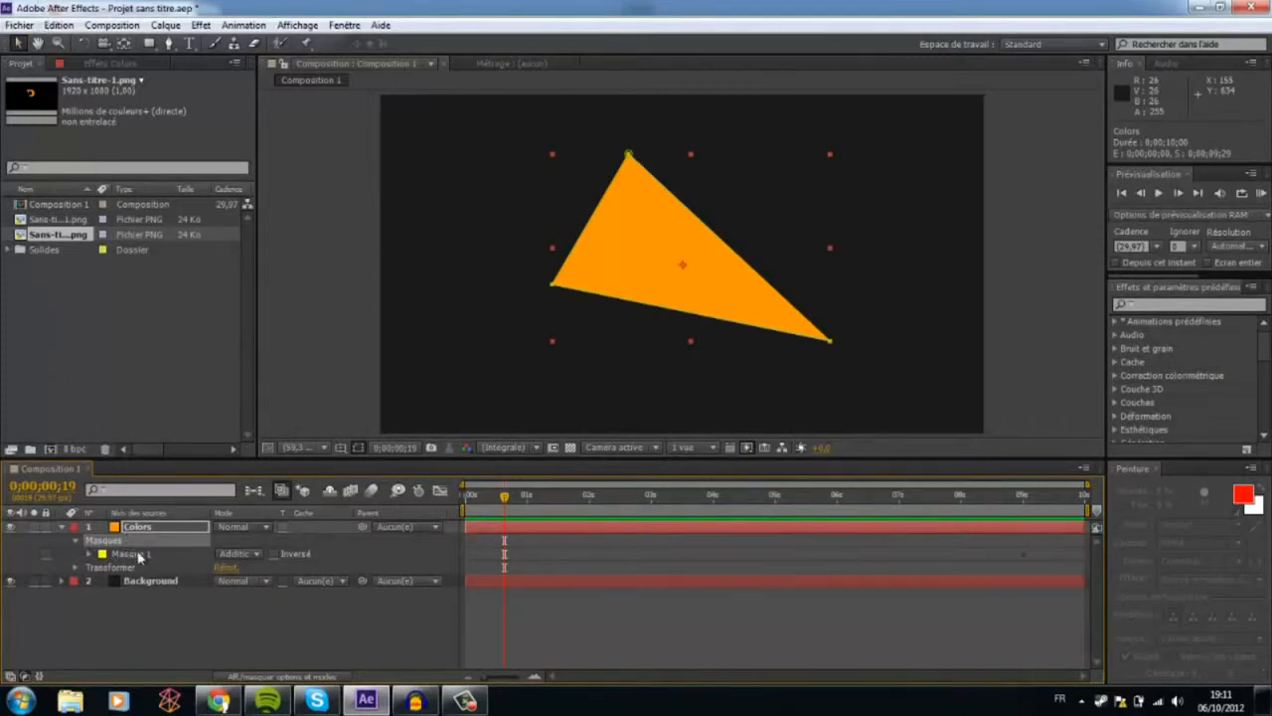
left_click(167, 43)
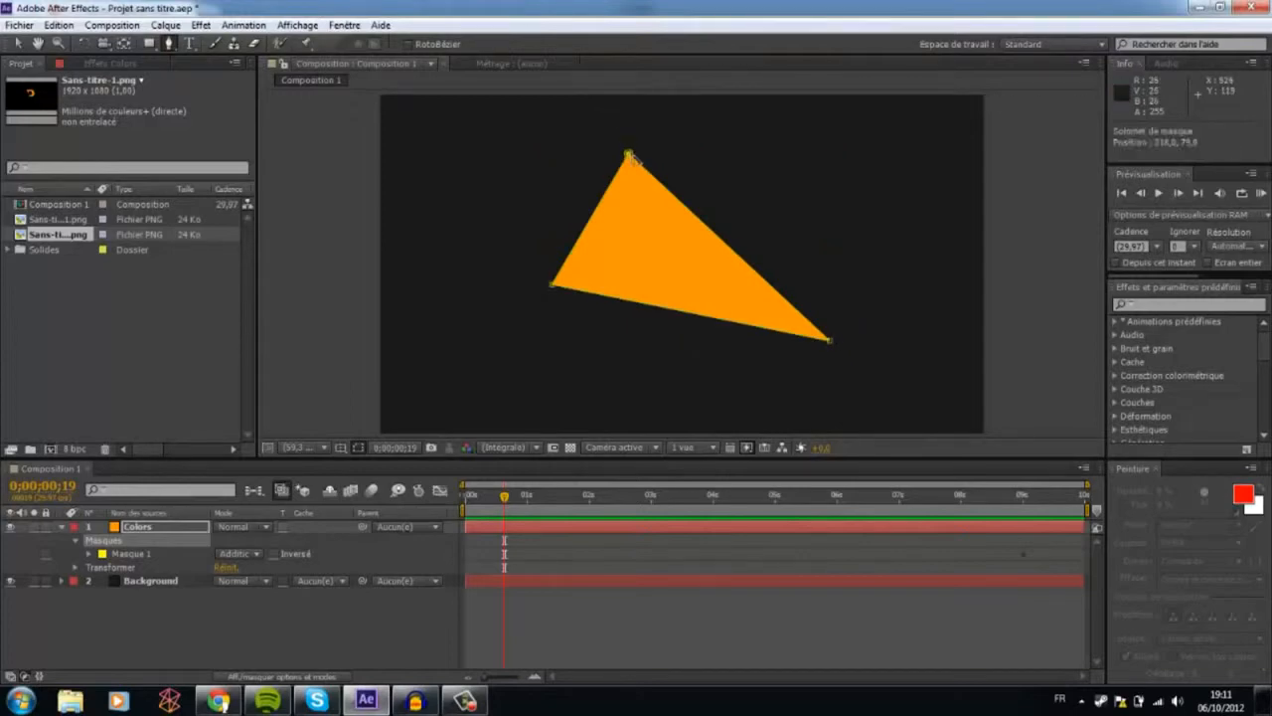
left_click_drag(628, 155, 665, 207)
left_click_drag(720, 295, 696, 313)
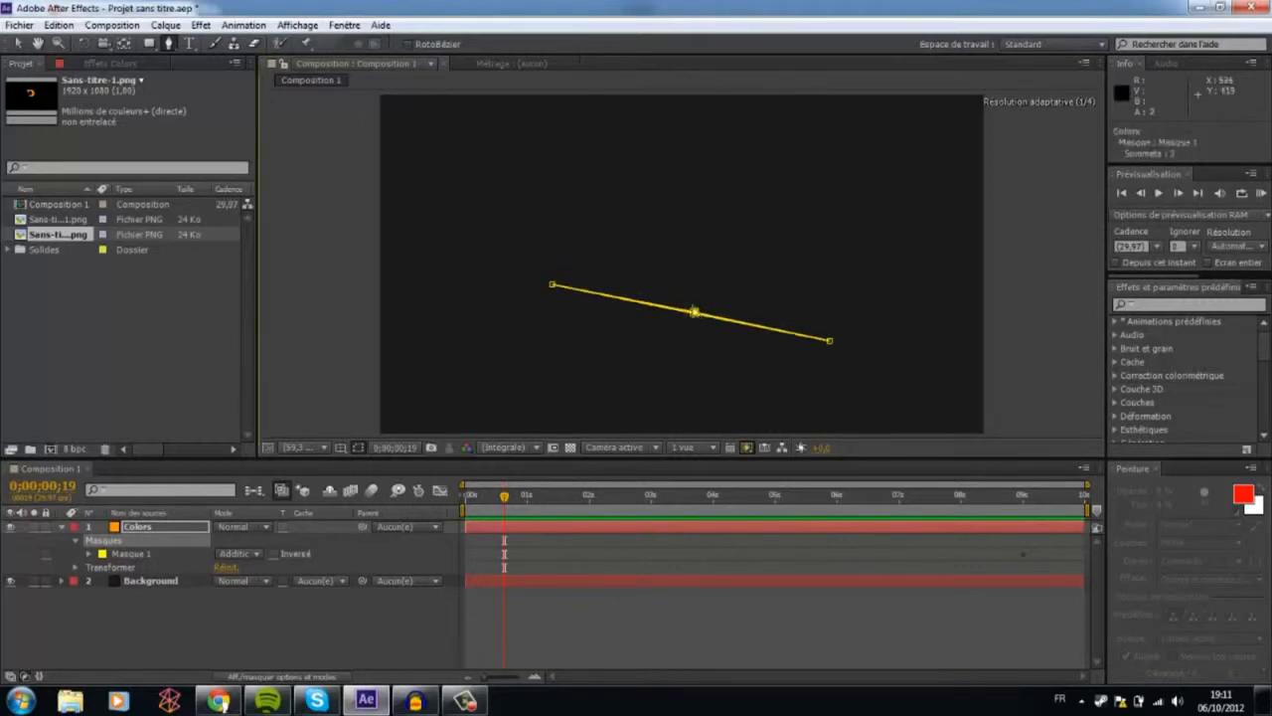
left_click(205, 614)
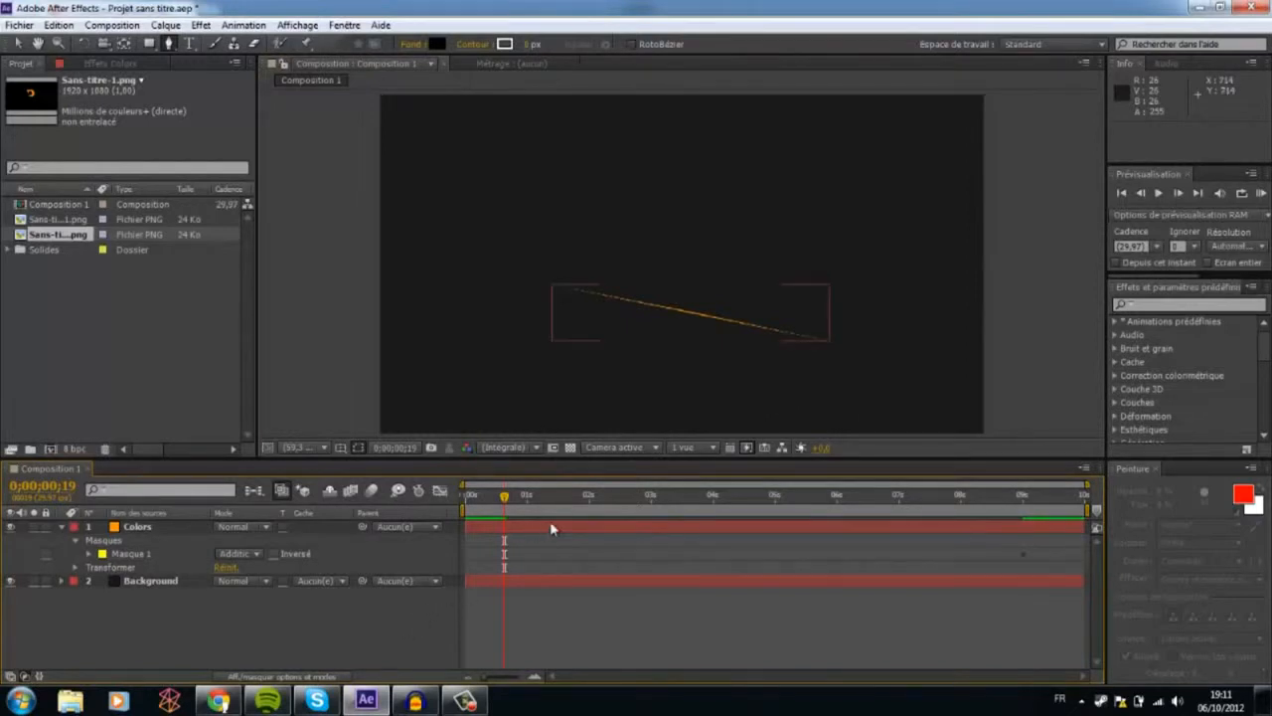
At 0;00;00;13, collapse the mask to a single point by moving both end vertices onto the middle vertex.
left_click_drag(507, 500, 613, 508)
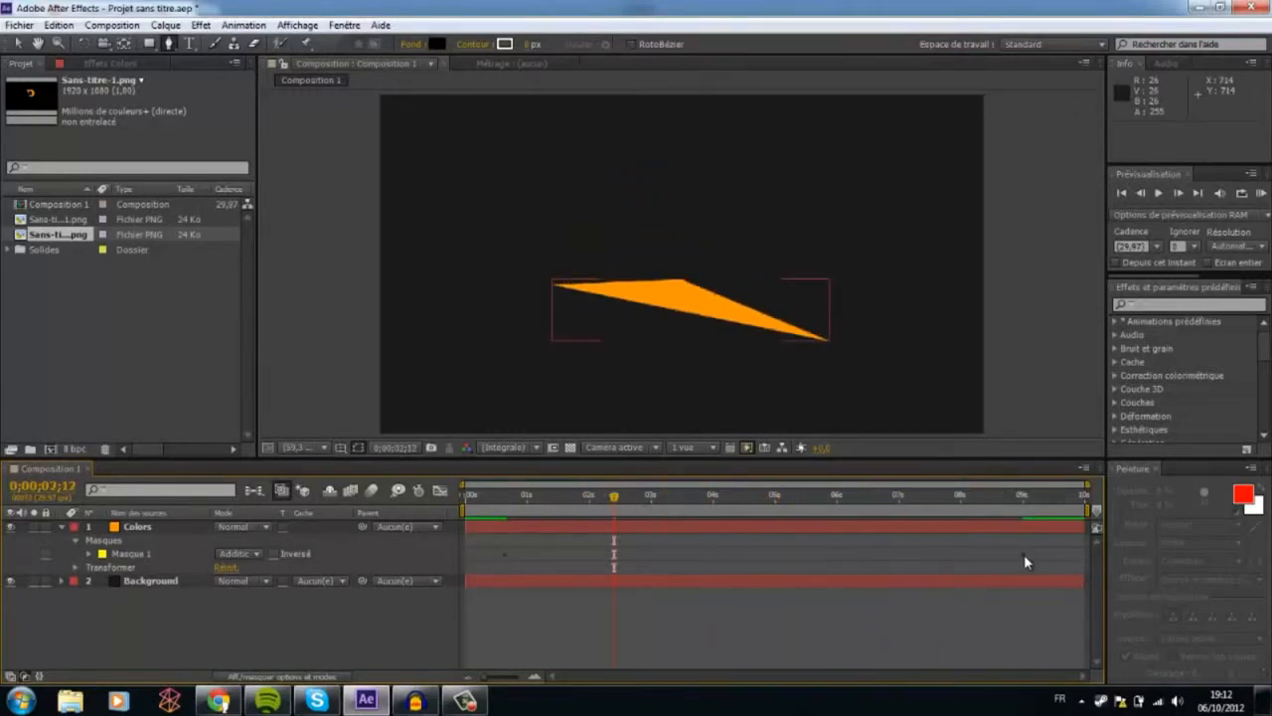
left_click(502, 495)
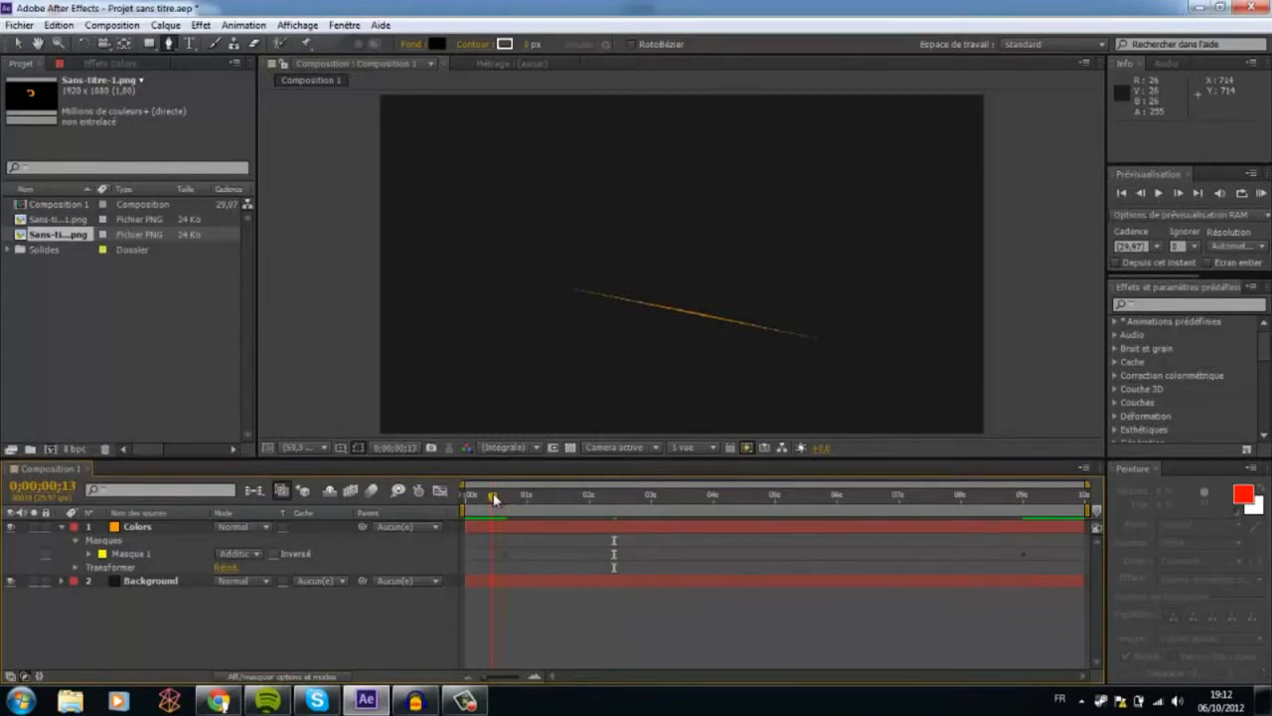
left_click(110, 539)
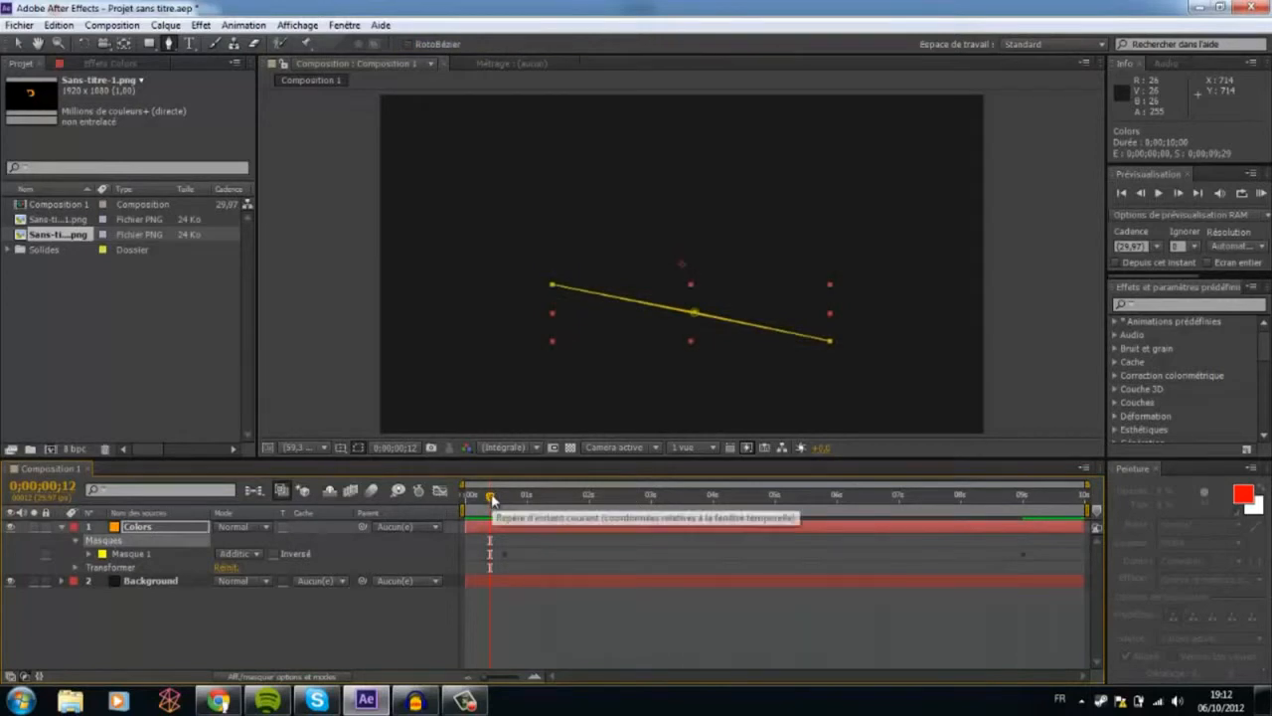
left_click_drag(490, 501, 495, 498)
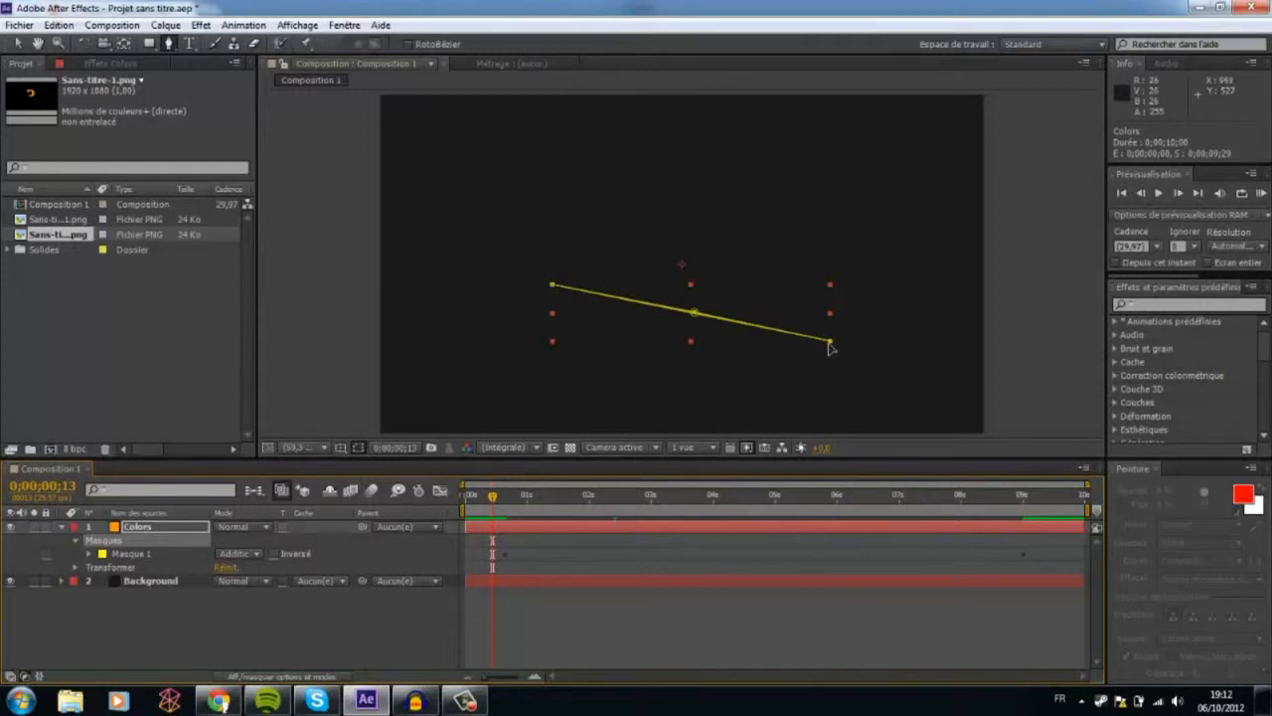
left_click_drag(831, 343, 696, 315)
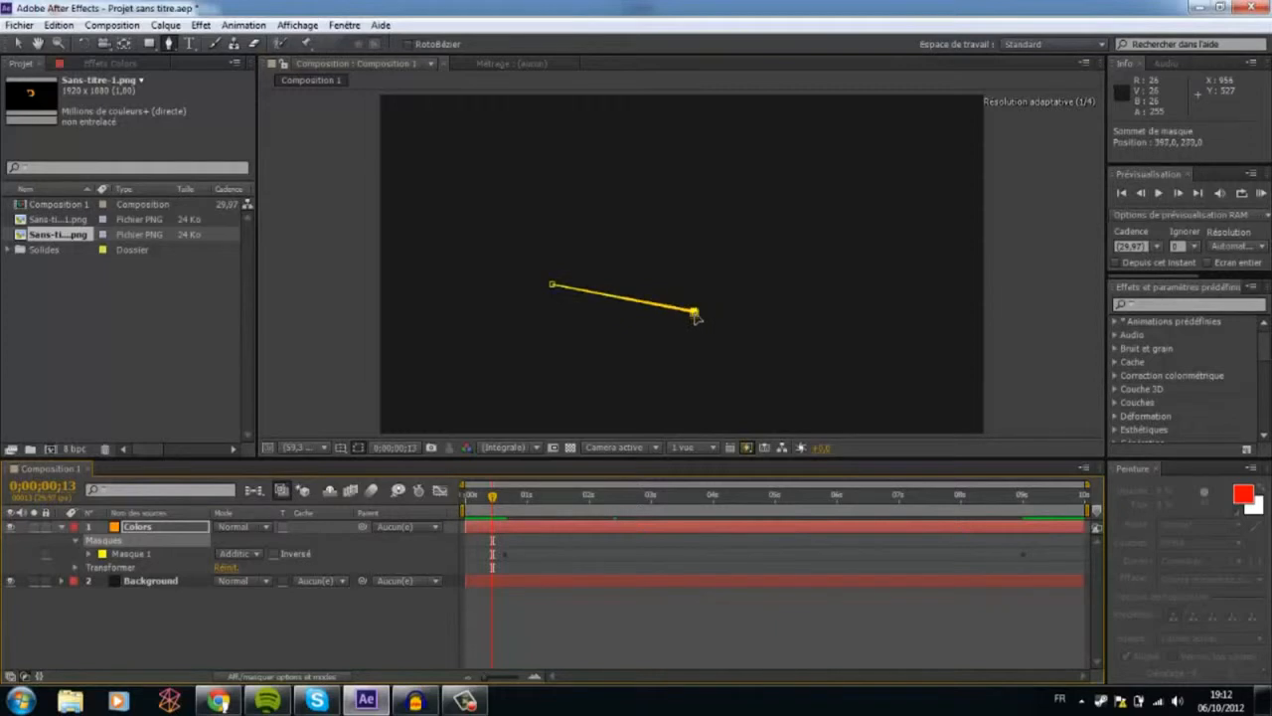
left_click_drag(552, 286, 694, 314)
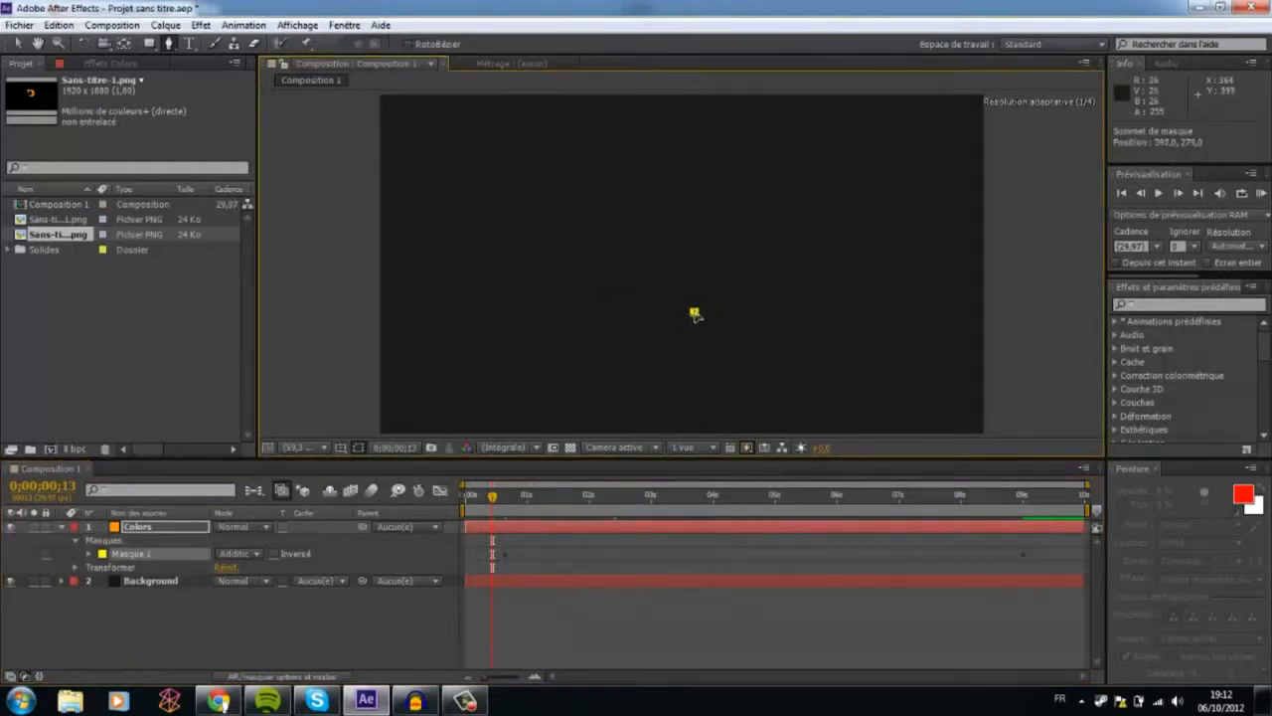
left_click(414, 641)
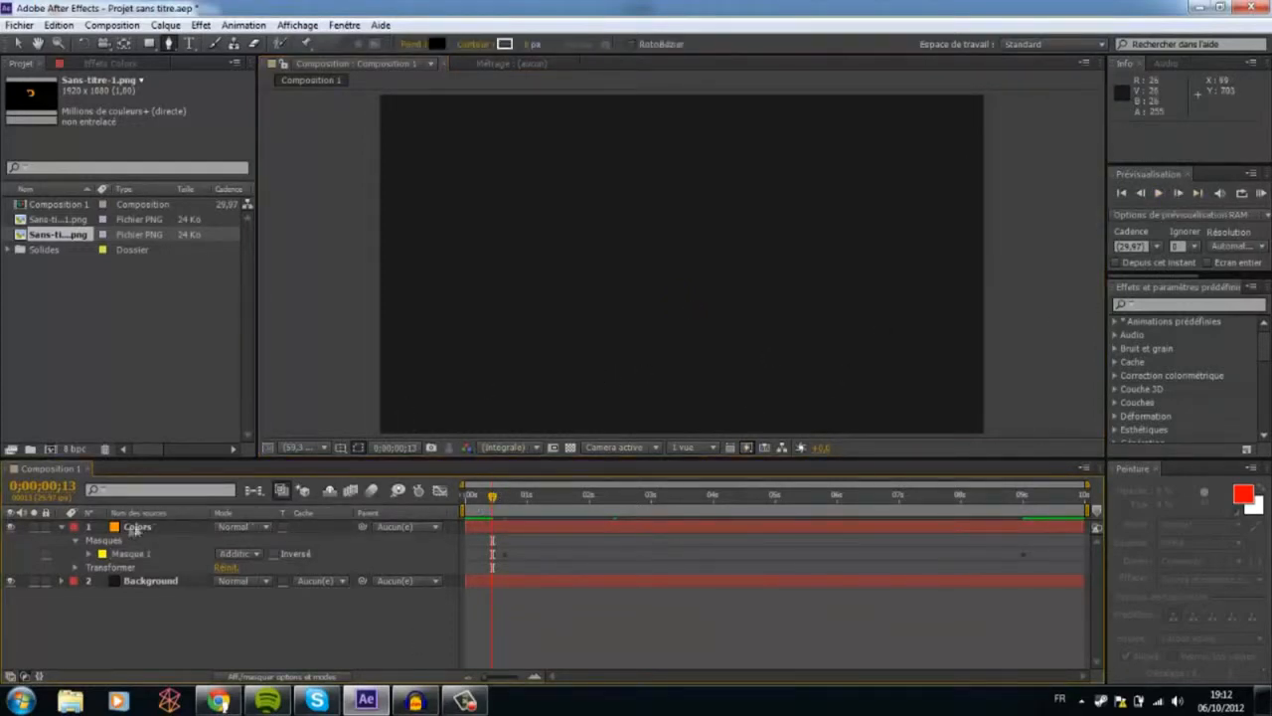
left_click(123, 542)
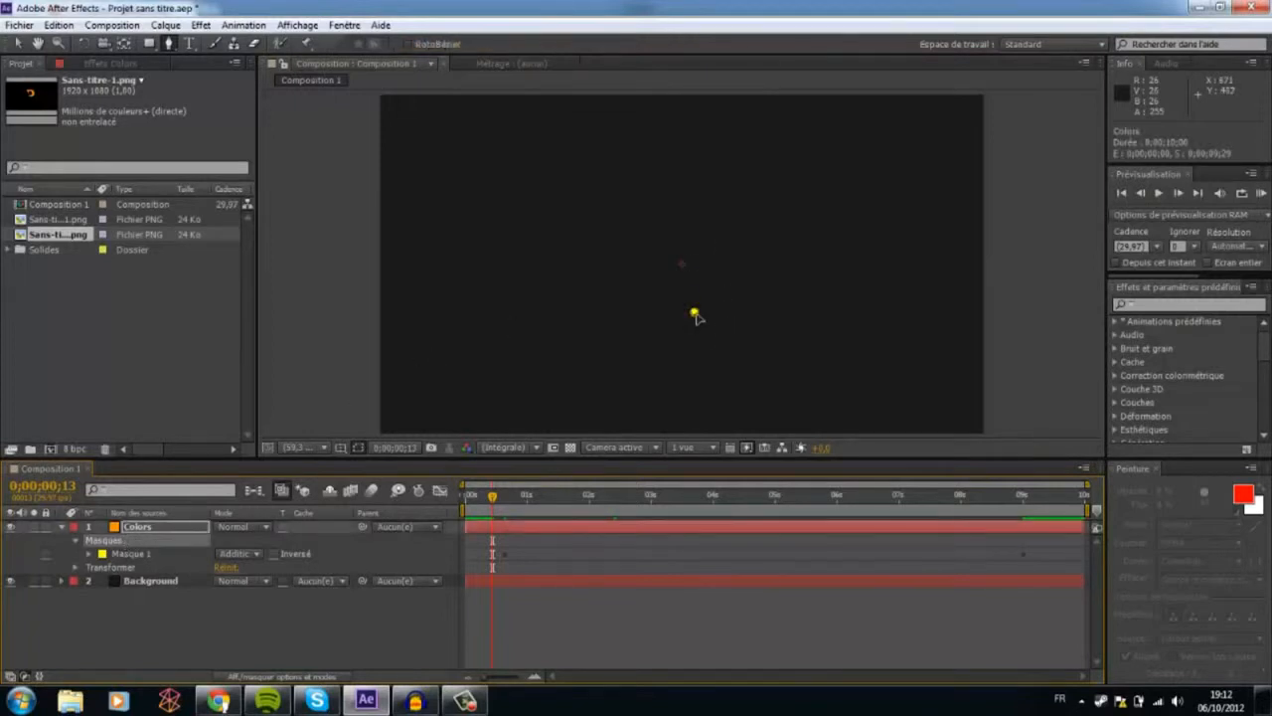
left_click_drag(696, 316, 698, 316)
left_click(335, 602)
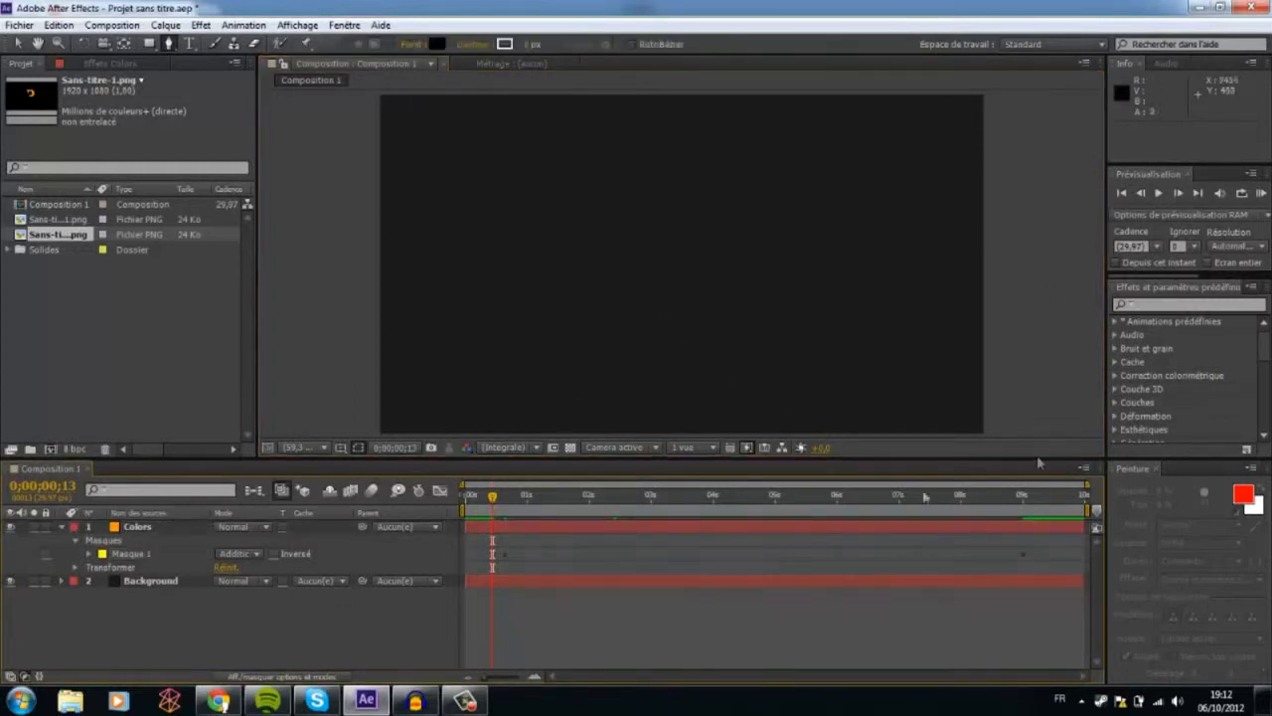
Deselect the Colors layer and play a preview of the mask animation.
left_click(137, 528)
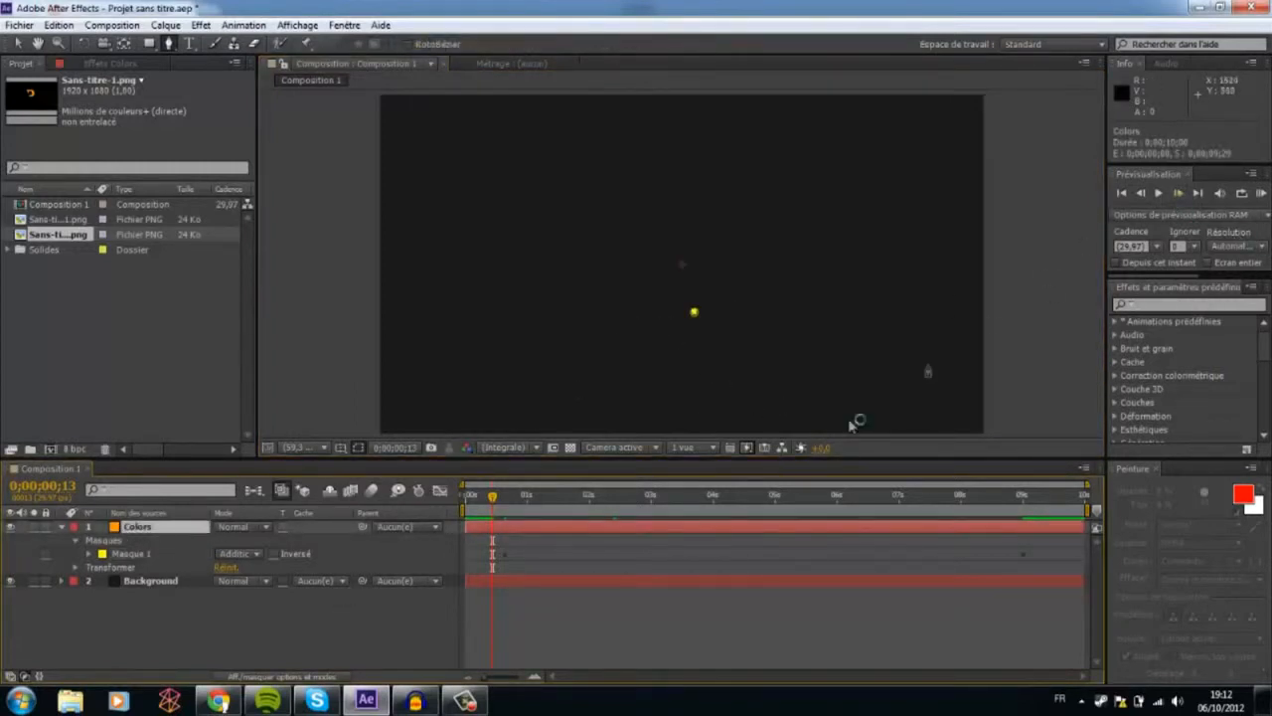
left_click(279, 639)
left_click(1163, 195)
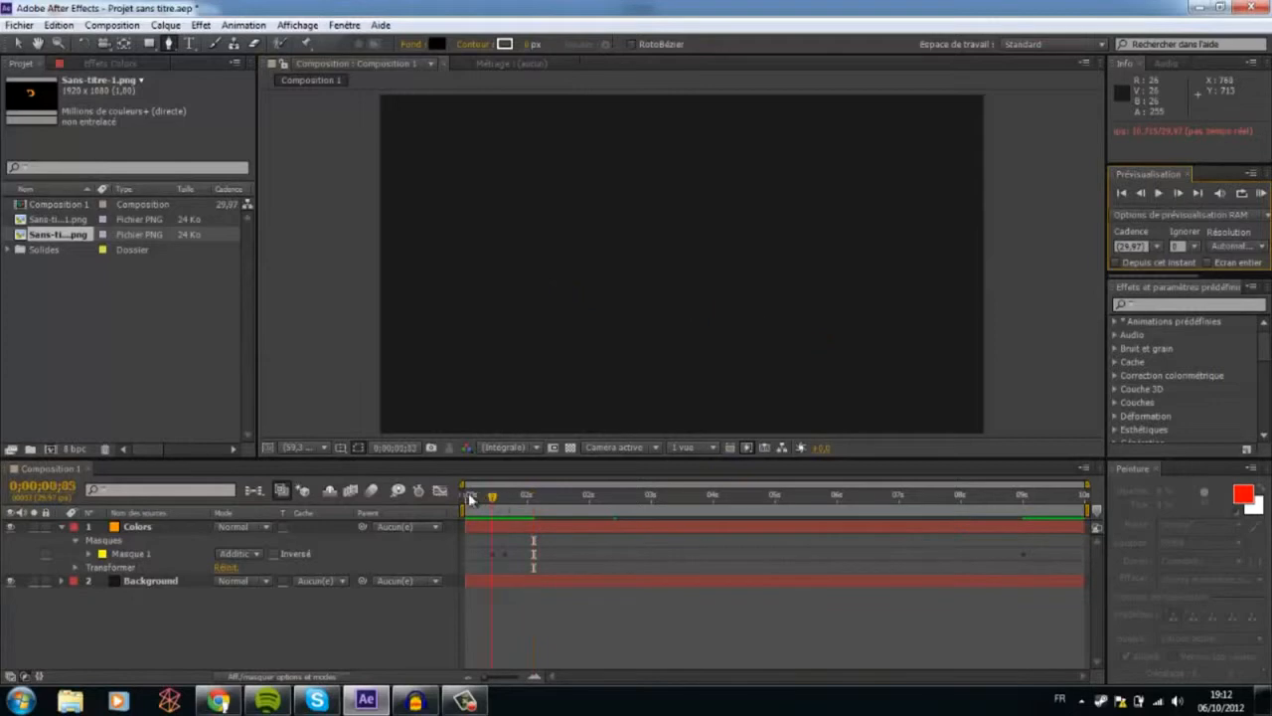
At 0;00;00;24, move the mask's middle vertex up and right, just above the right end vertex, to form a narrow triangle.
left_click_drag(484, 499, 504, 500)
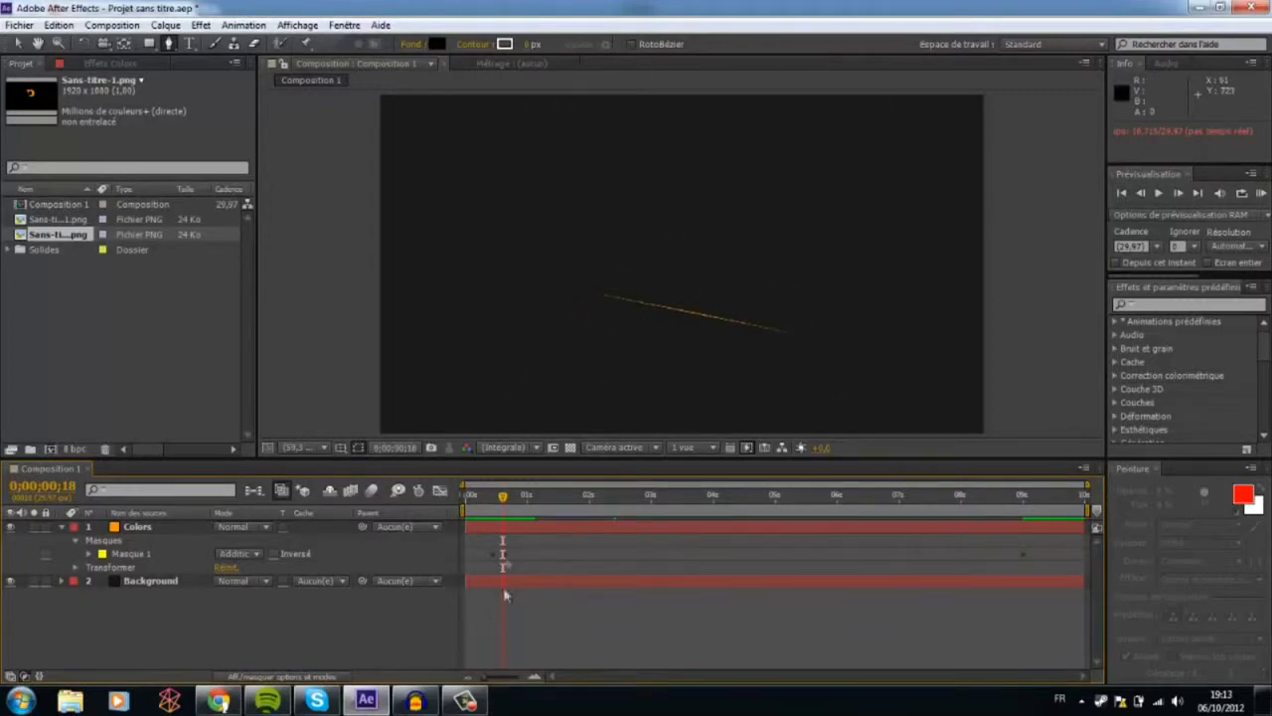
left_click(512, 500)
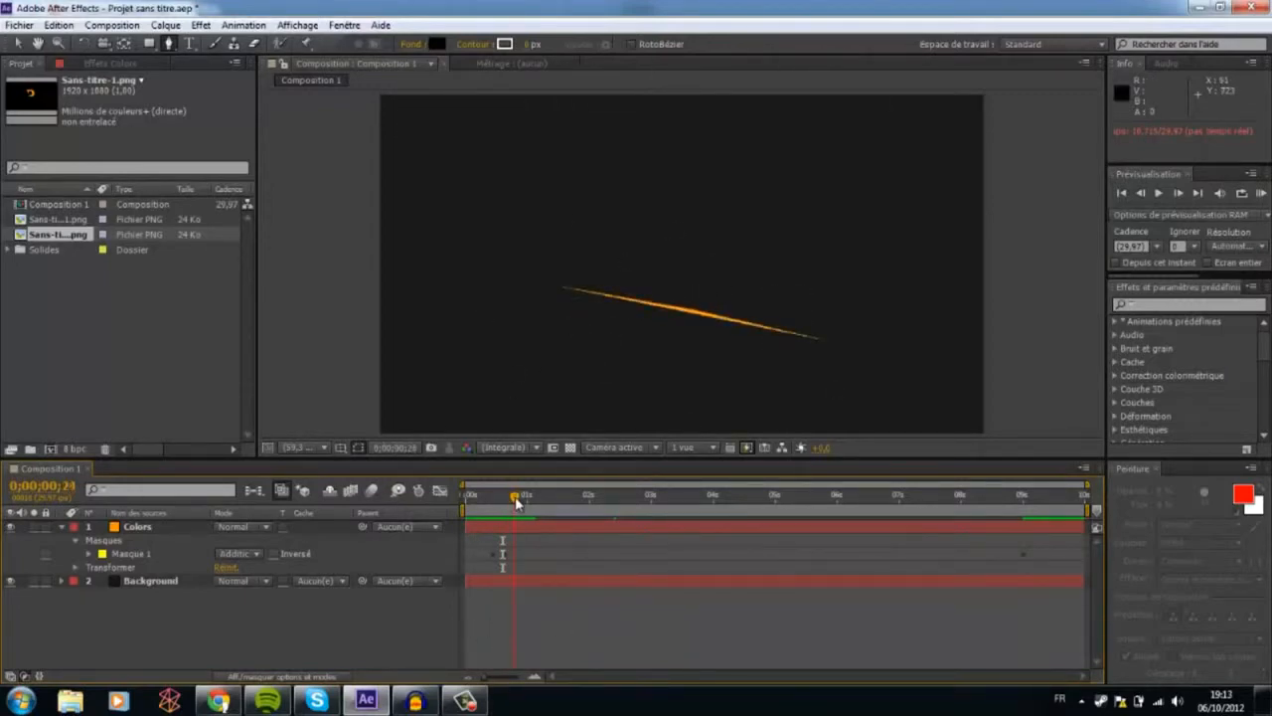
left_click(99, 538)
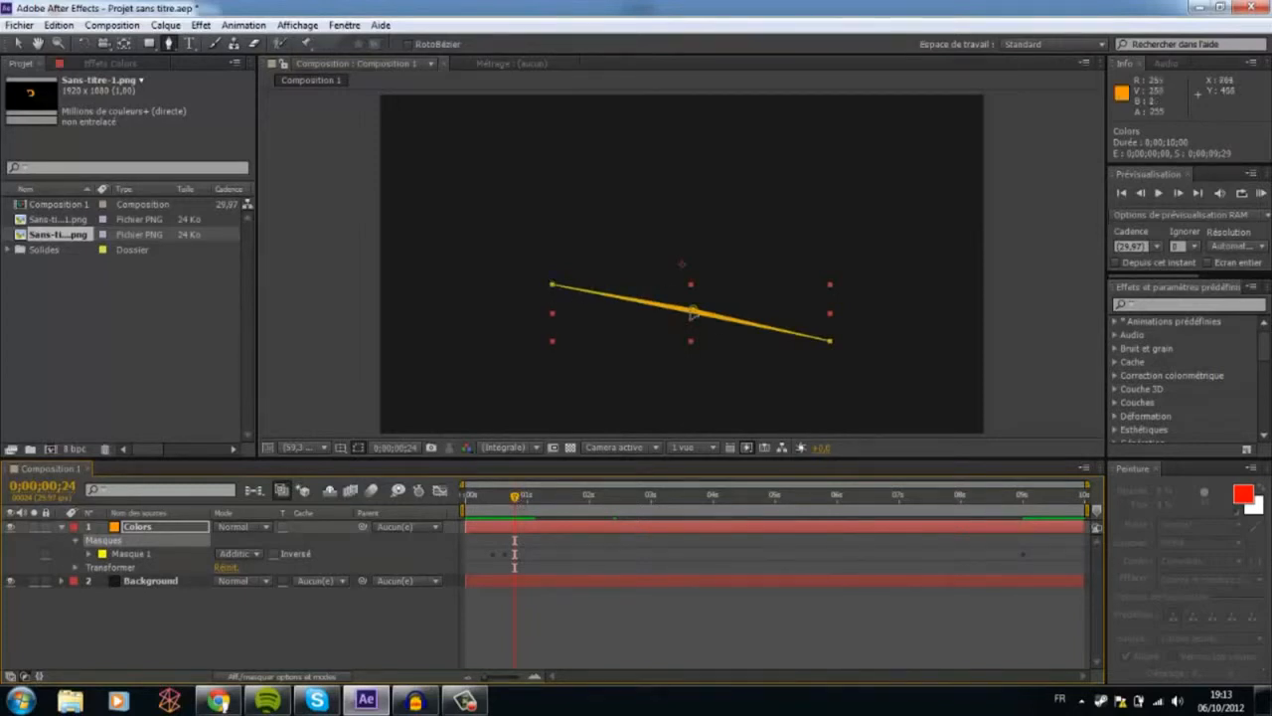
left_click_drag(693, 312, 851, 265)
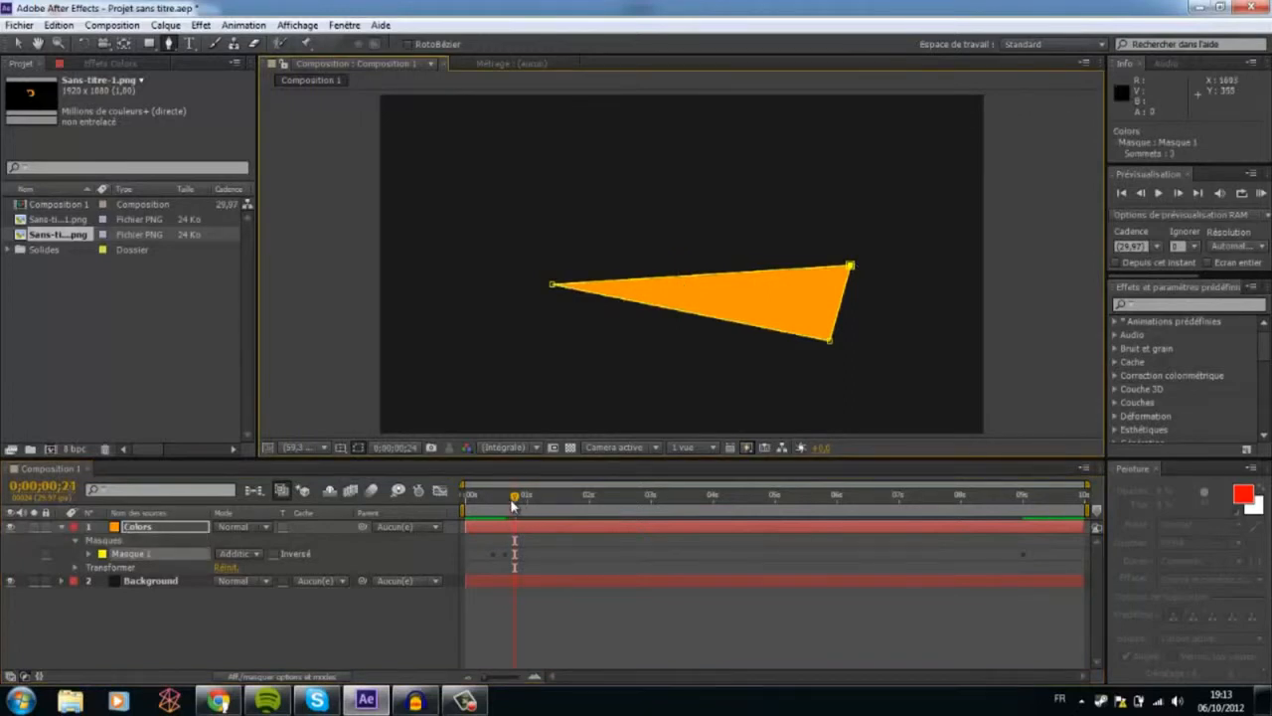
Go back to the start of the mask animation, deselect the Colors layer and preview the growing triangle.
left_click_drag(514, 505, 480, 499)
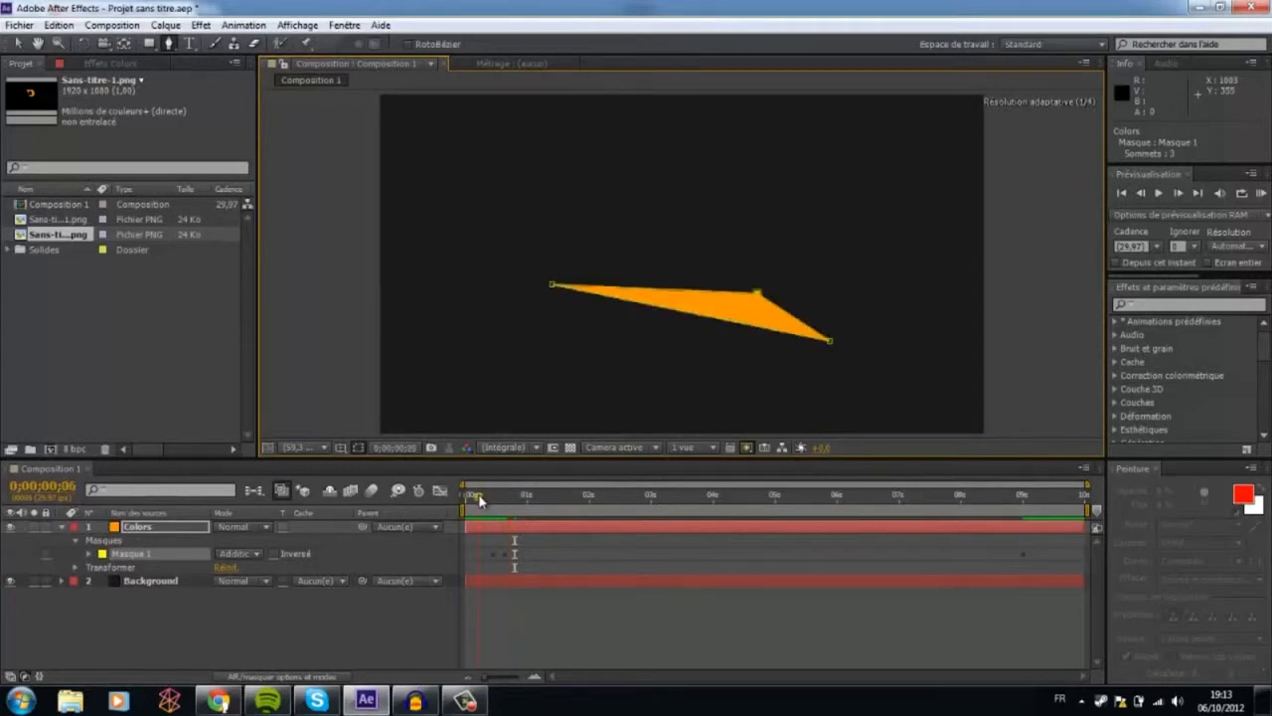
left_click(1157, 193)
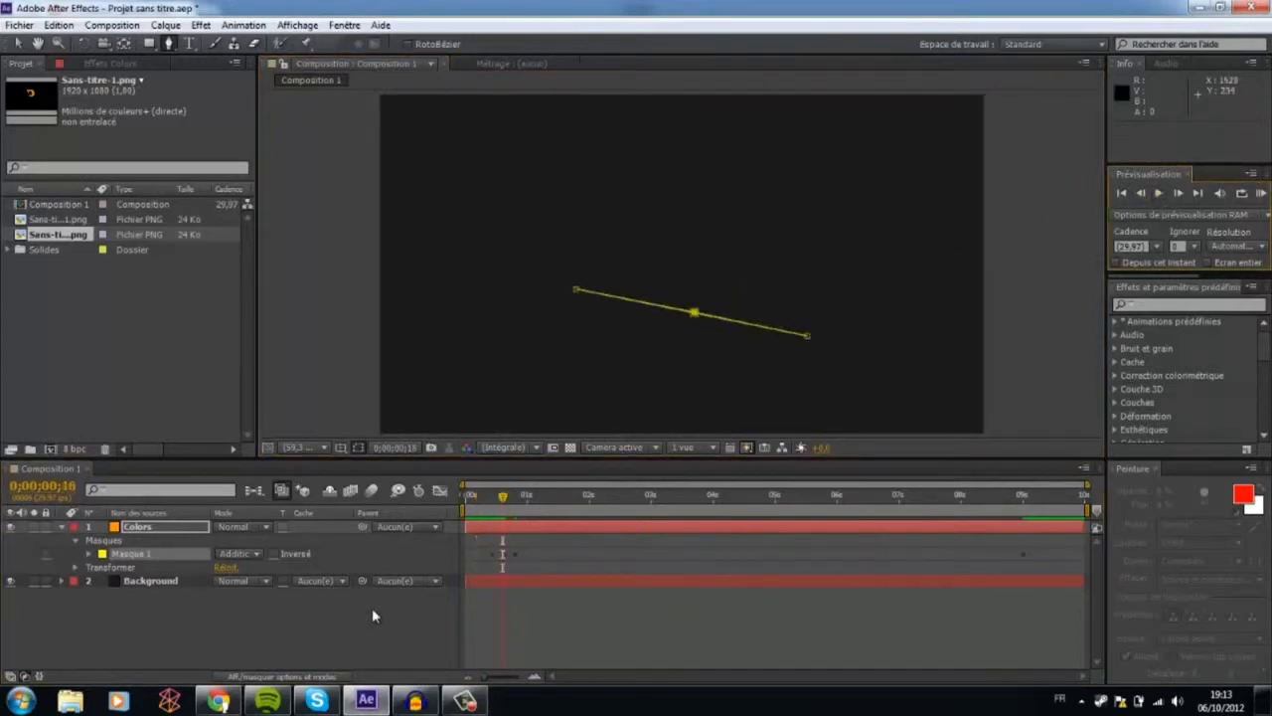
left_click(373, 611)
left_click(1158, 194)
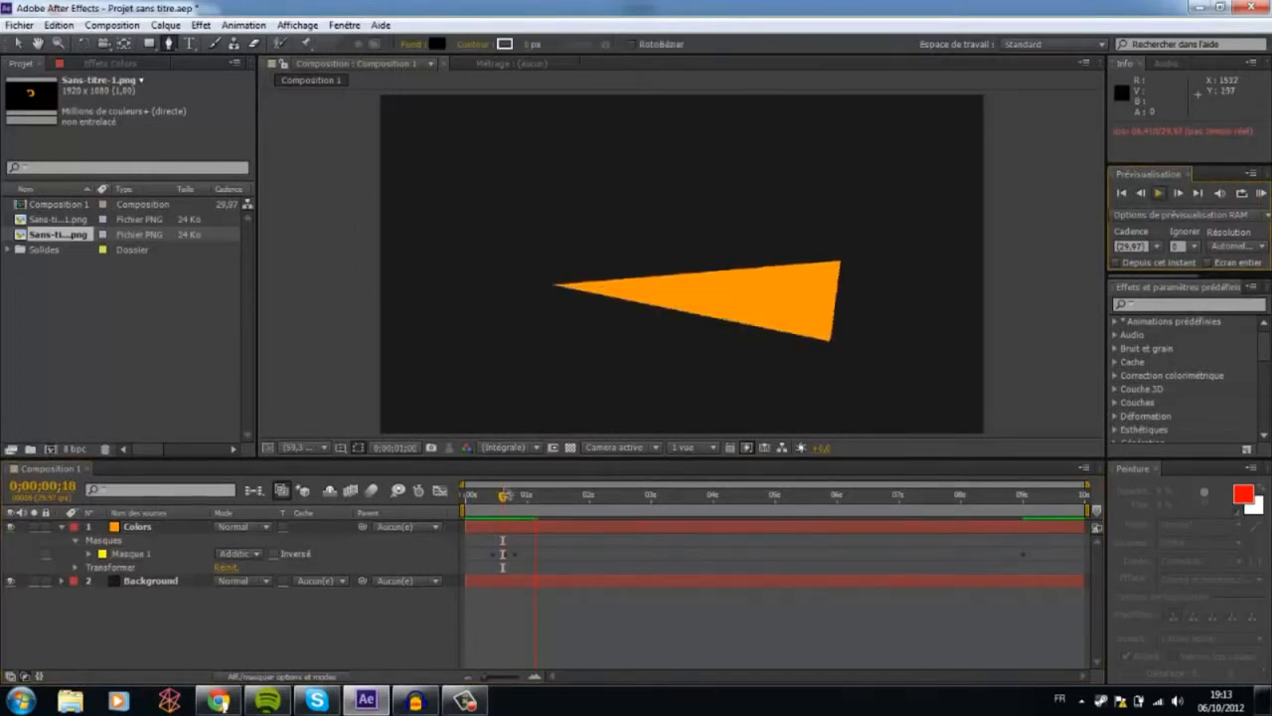
At 0;00;01;17, move the mask's upper-right vertex up and left so the triangle's apex sits above the middle of its lower edge.
left_click_drag(504, 497, 562, 504)
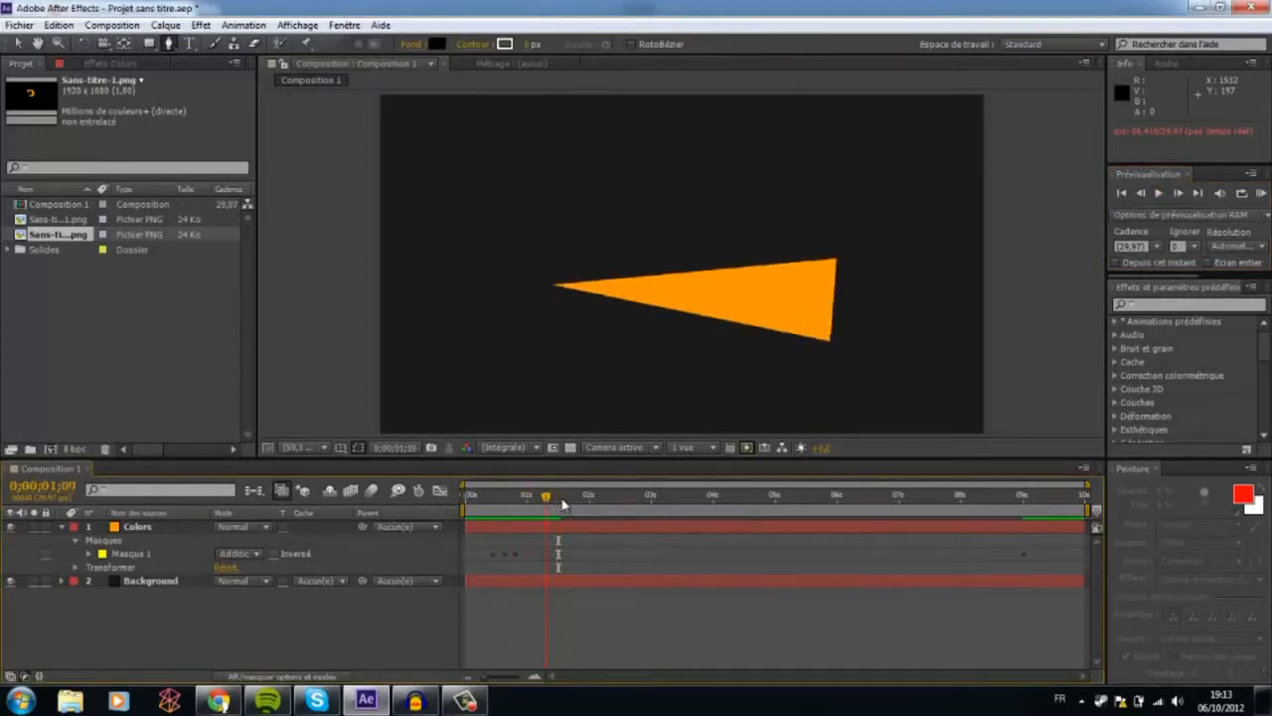
left_click(142, 535)
left_click(139, 528)
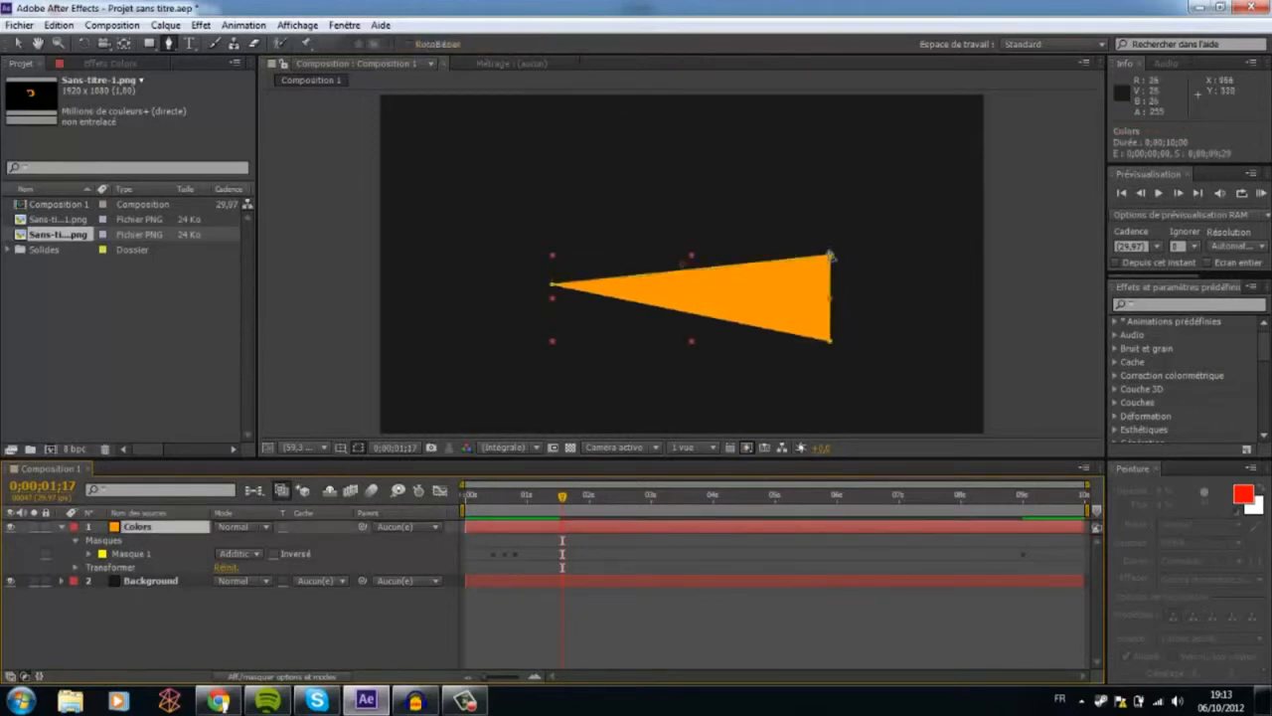
left_click_drag(825, 253, 707, 216)
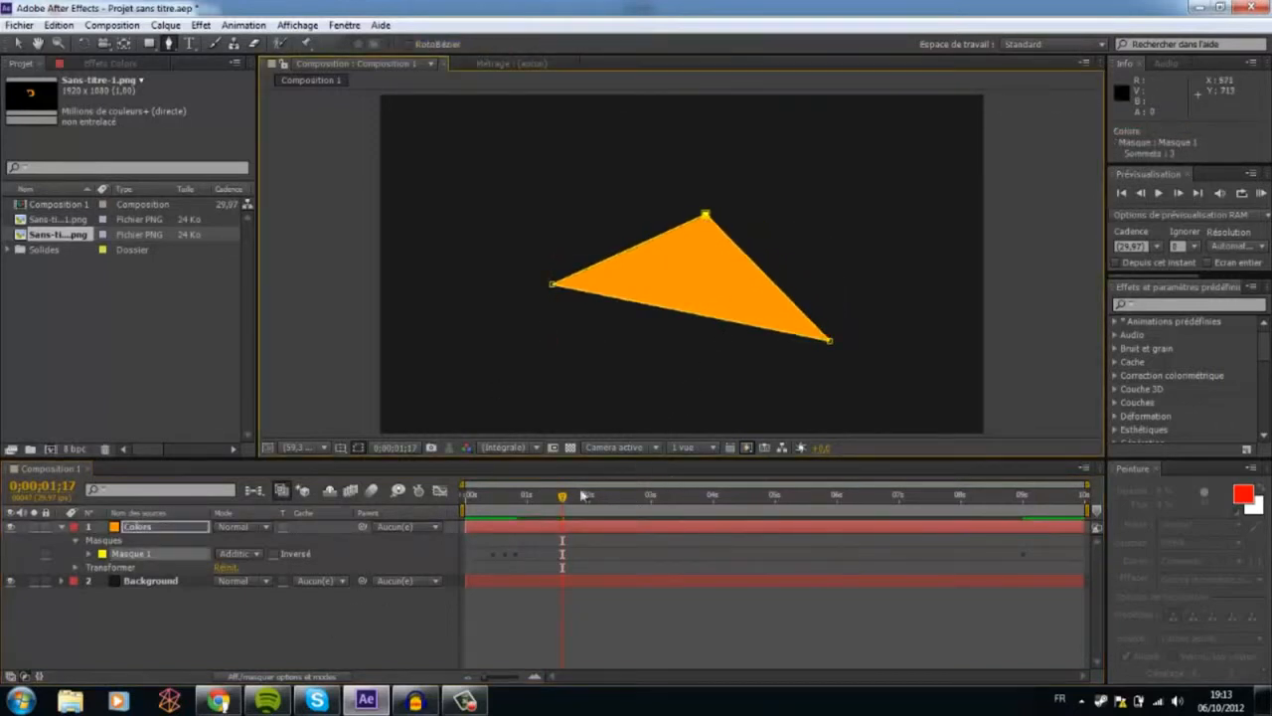
Return to 0;00;00;17, deselect the layer and preview the mask animation through the new triangle shape.
left_click_drag(539, 505, 500, 500)
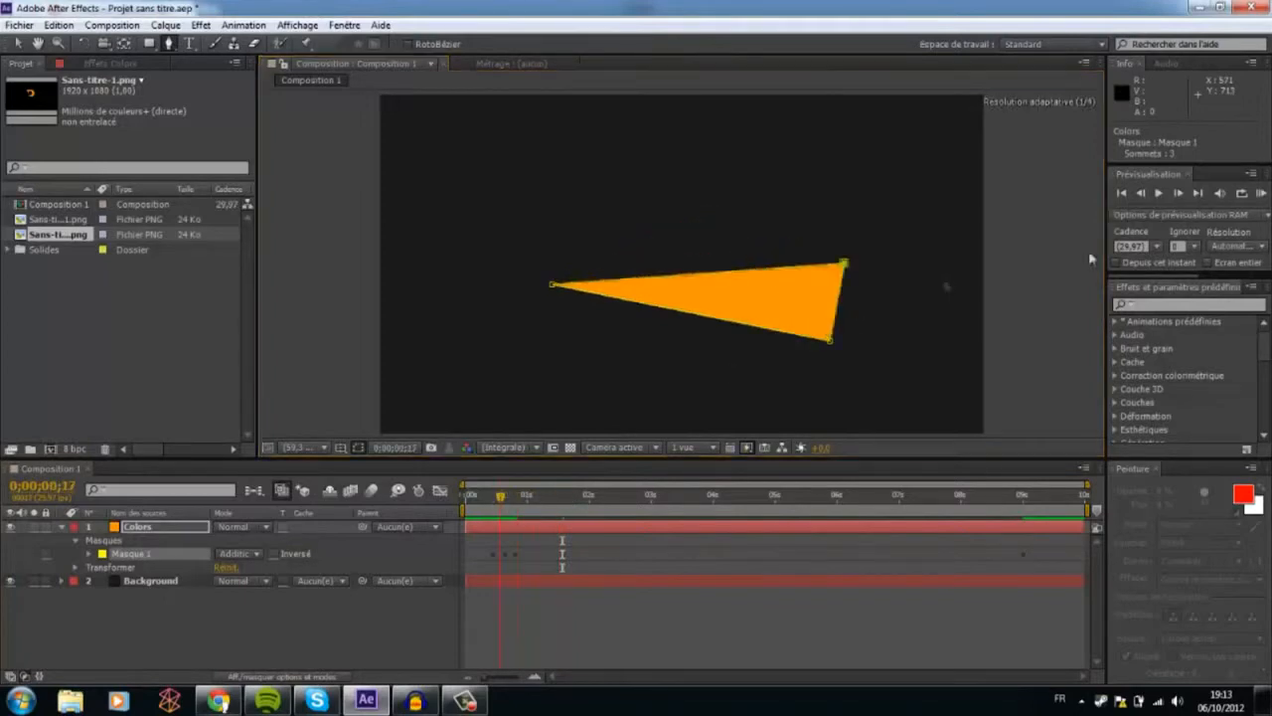
left_click(627, 476)
left_click(1156, 194)
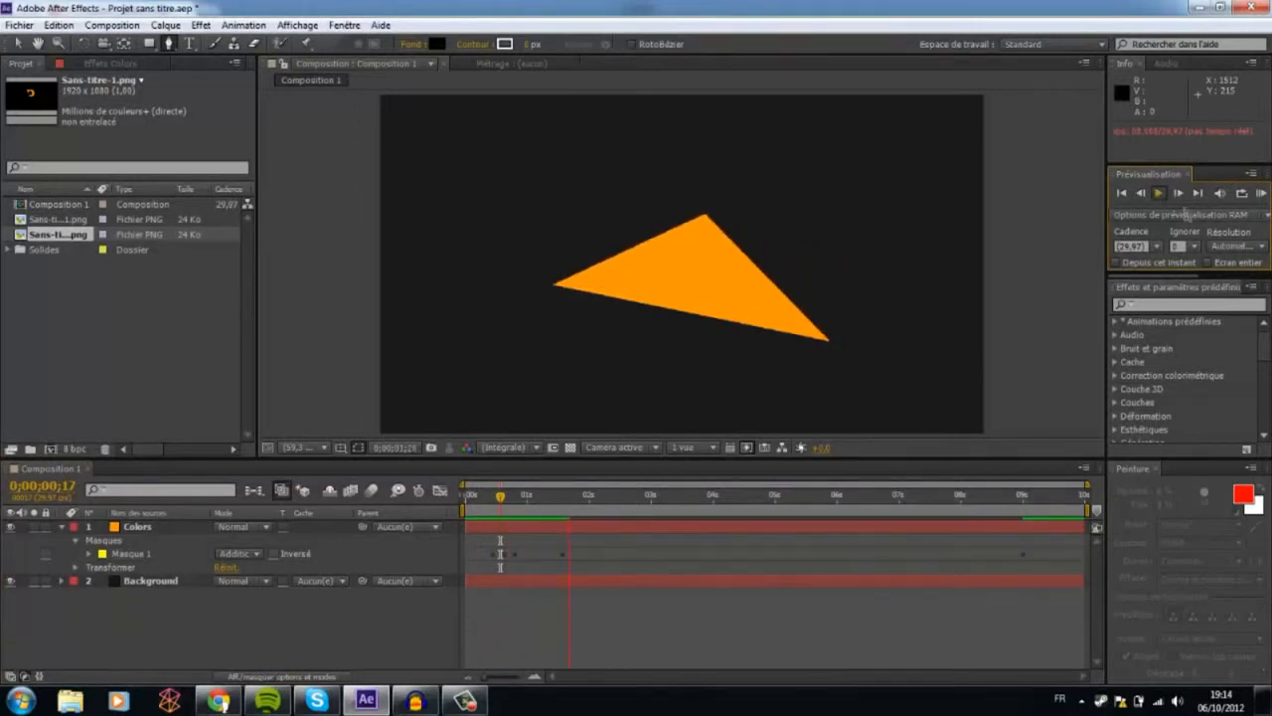
left_click(1158, 193)
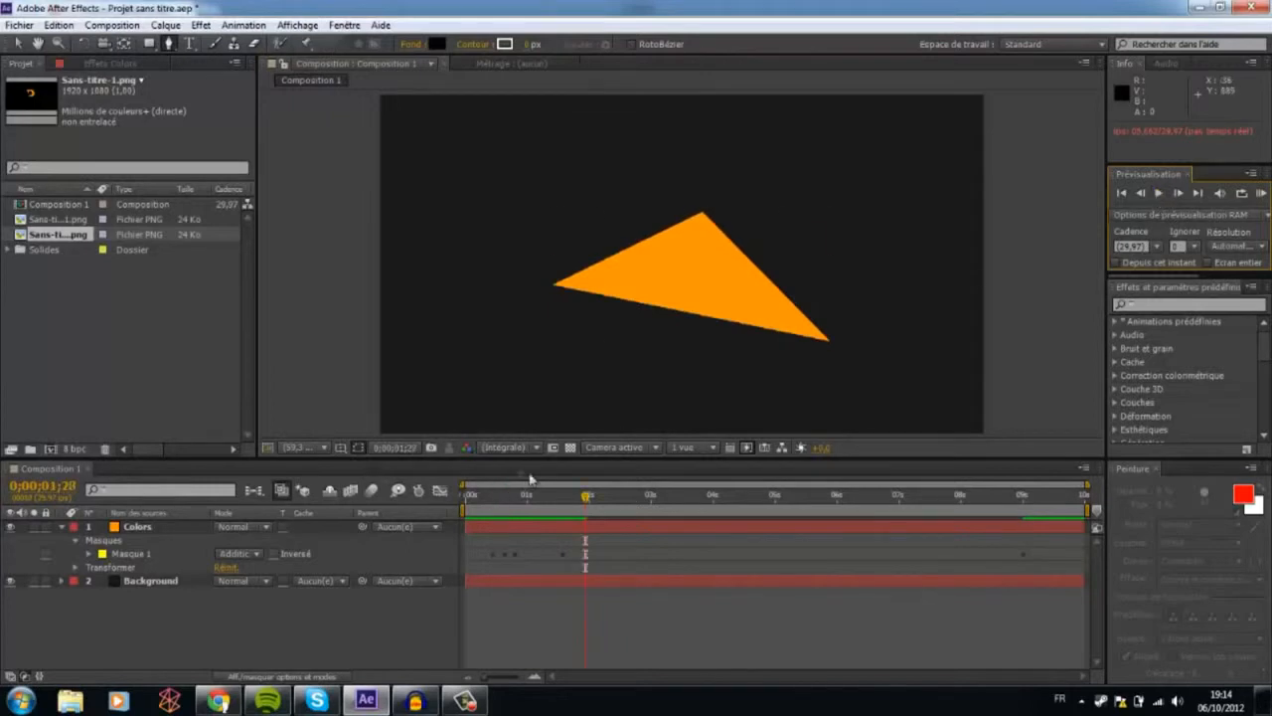
Reveal the properties of Masque 1 and move the mask path keyframe at 0;00;01;17 earlier to 0;00;01;12.
mouse_move(502, 502)
left_mouse_down()
mouse_move(587, 508)
mouse_move(520, 503)
left_mouse_up()
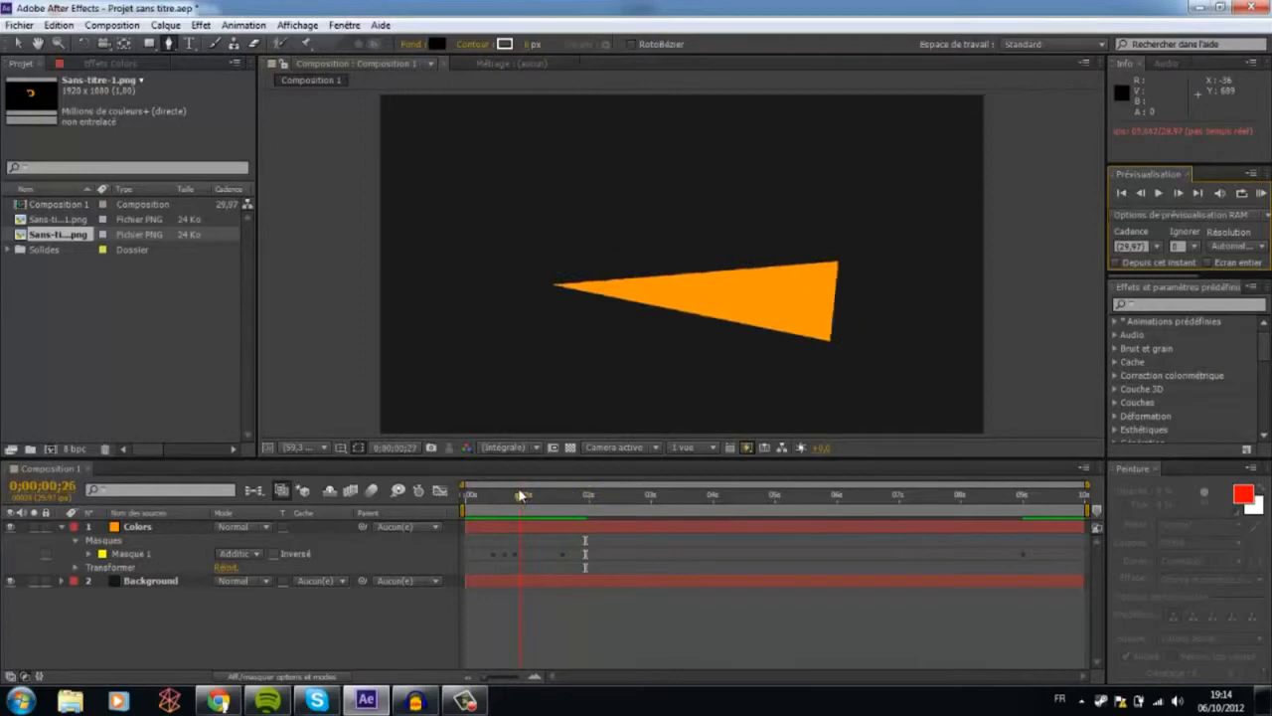
left_click(89, 553)
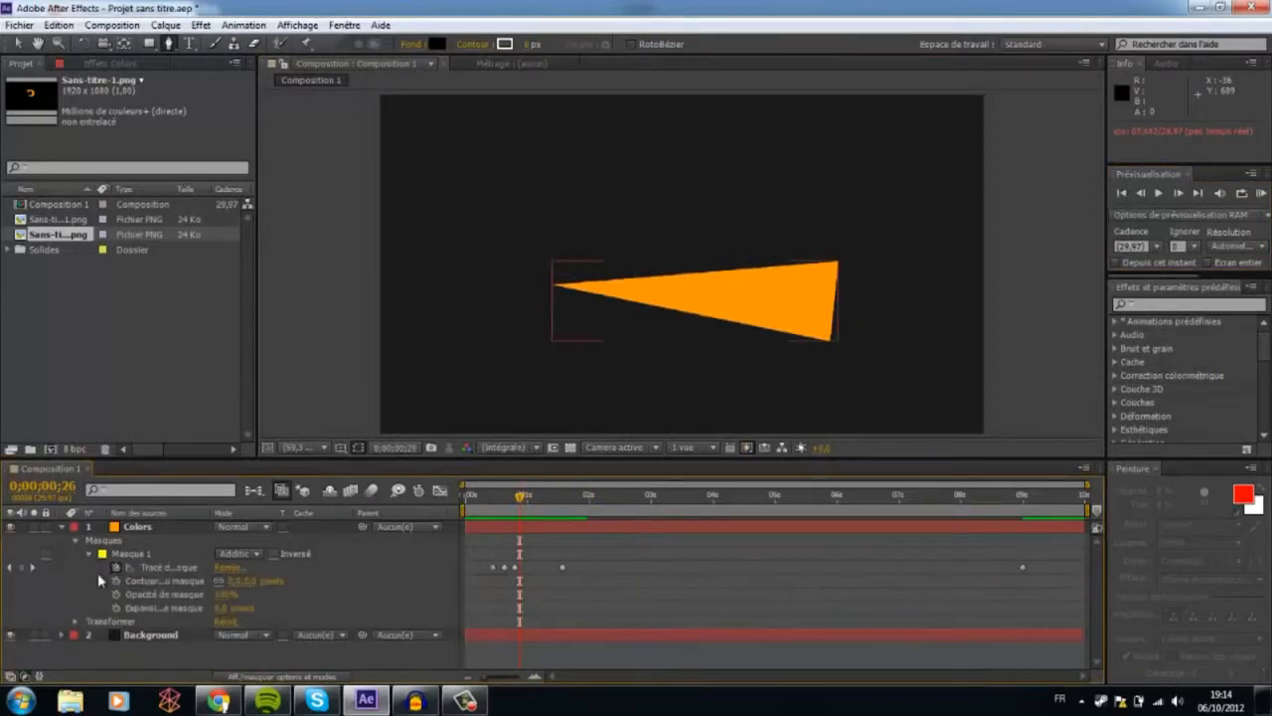
left_click(551, 568)
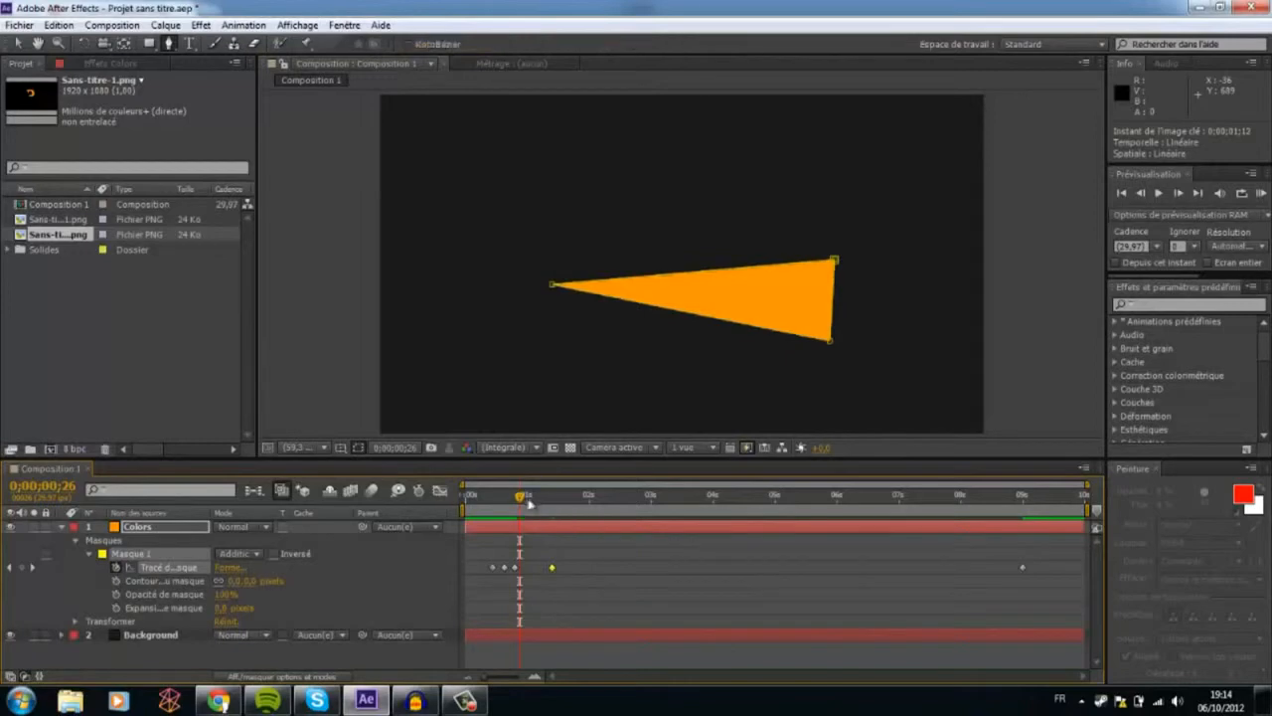
Delete the mask path keyframe near the 9-second mark.
left_click_drag(518, 502, 575, 497)
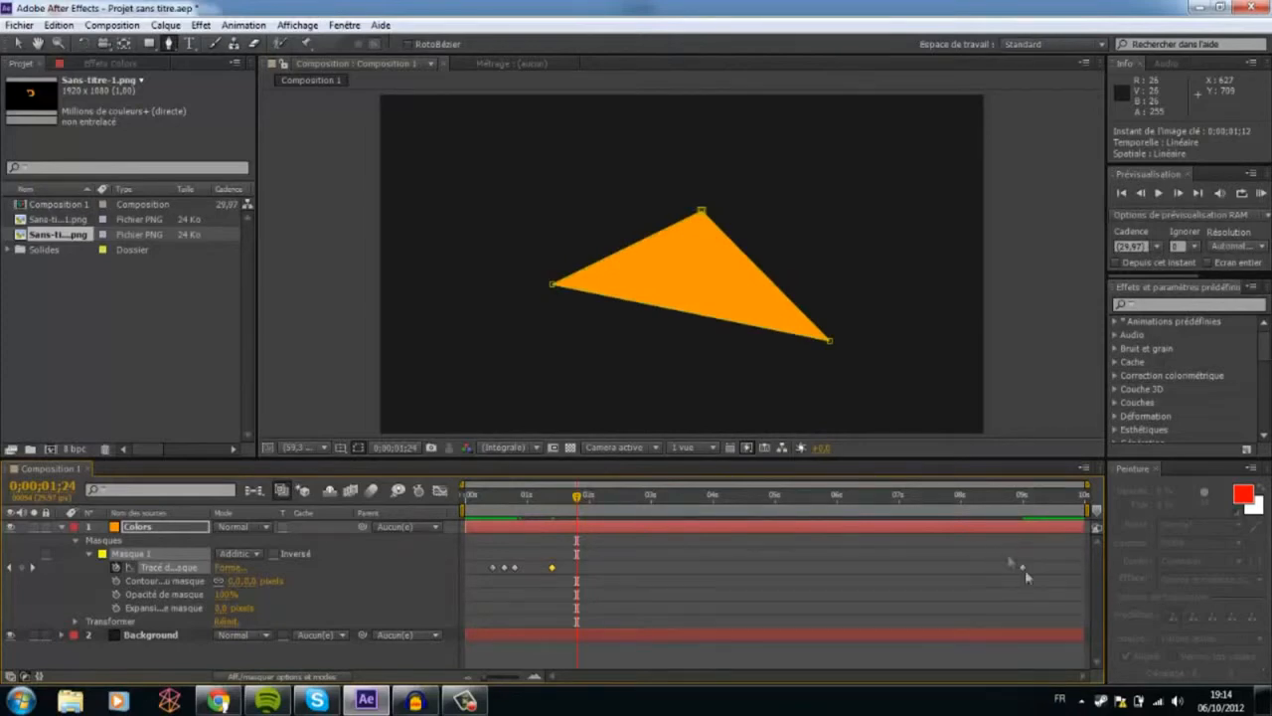
left_click_drag(997, 549, 1043, 594)
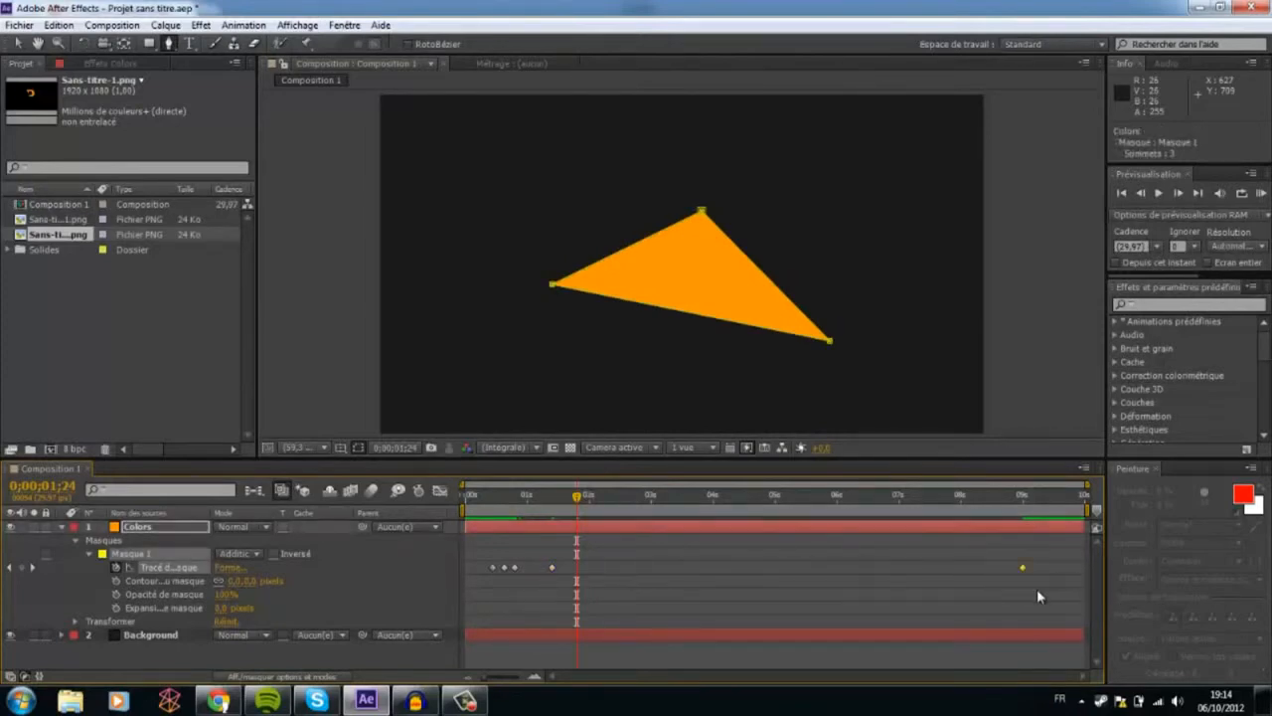
key("Delete")
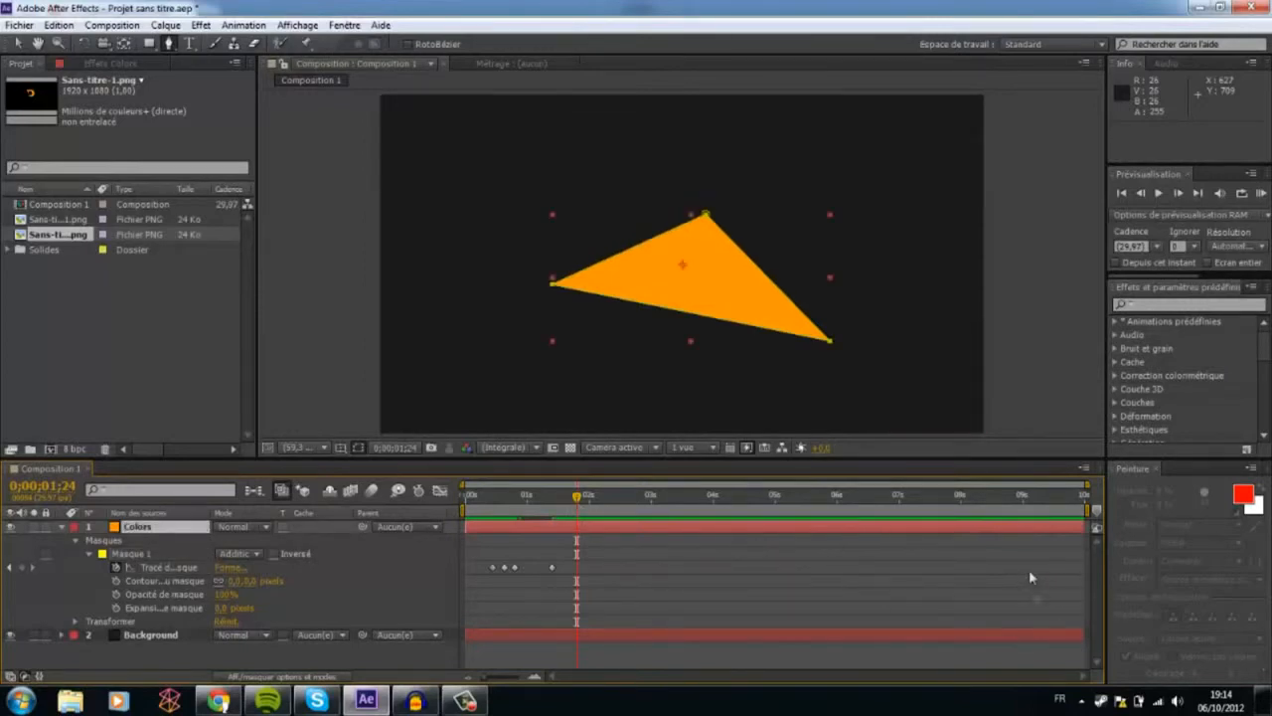
At 0;00;01;25, add a vertex on the mask's lower edge and move all four vertices outward so the mask covers the whole frame.
left_click_drag(558, 502, 586, 513)
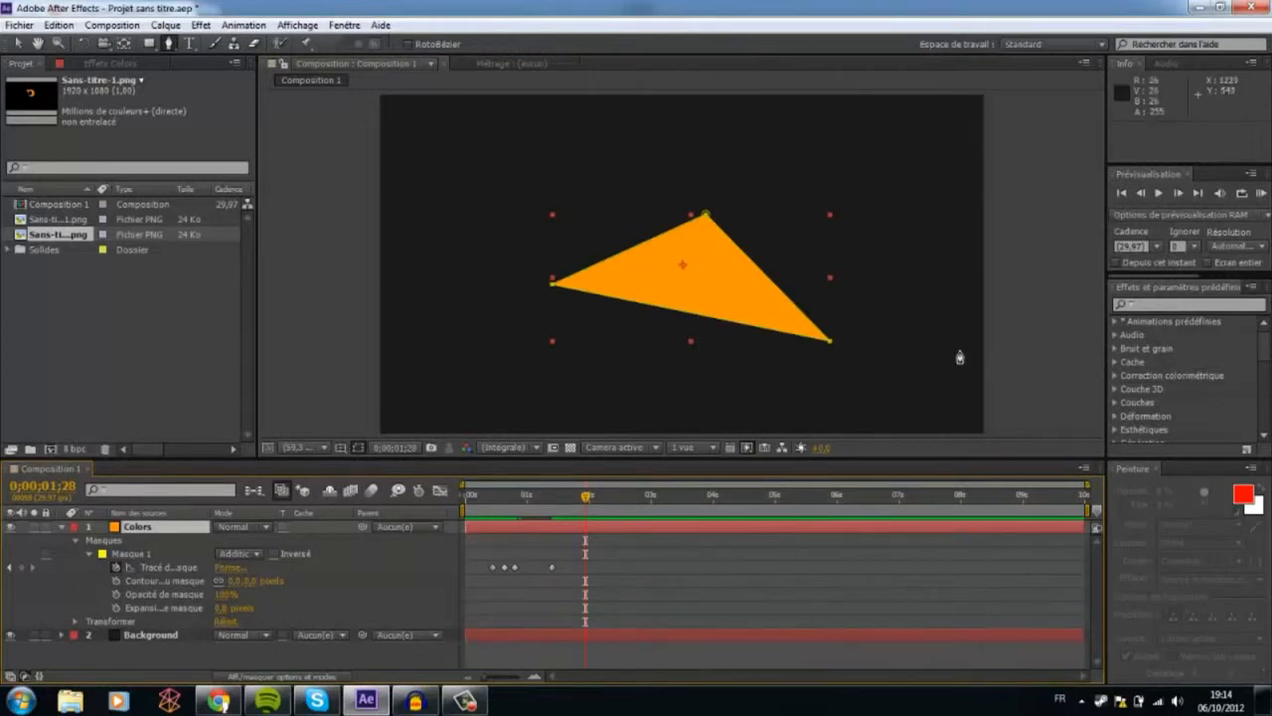
left_click(580, 499)
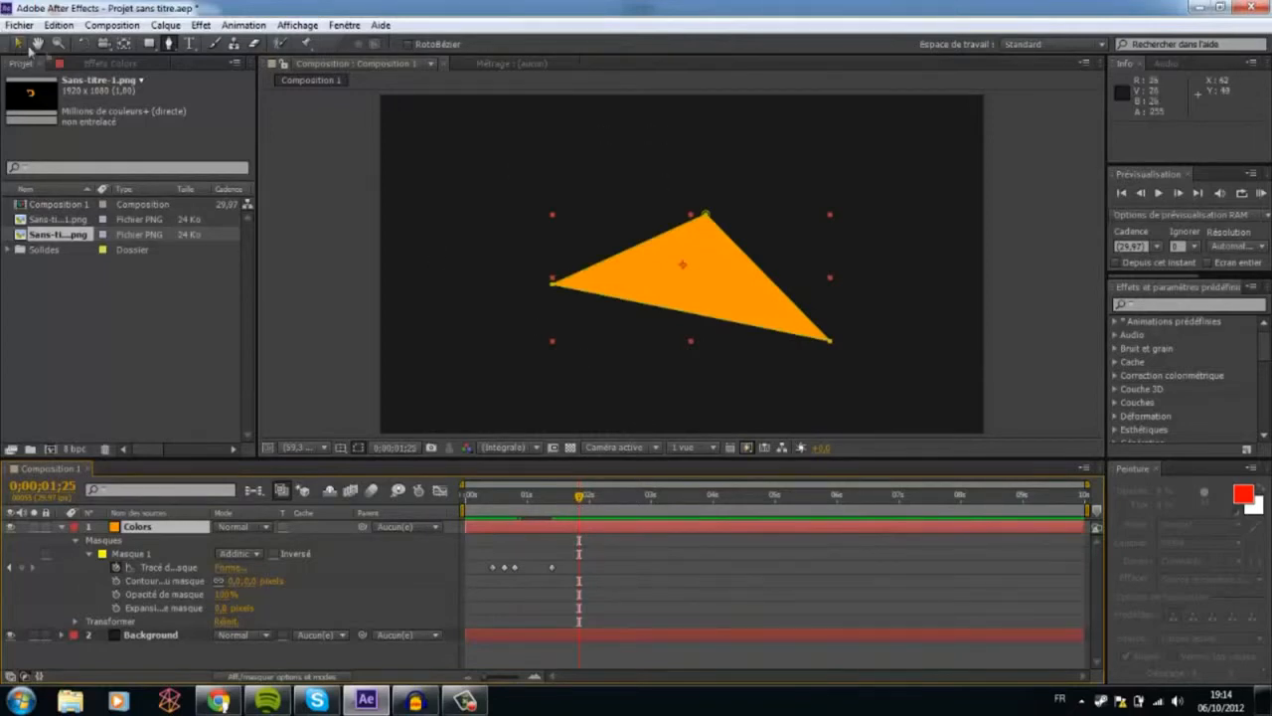
left_click(691, 316)
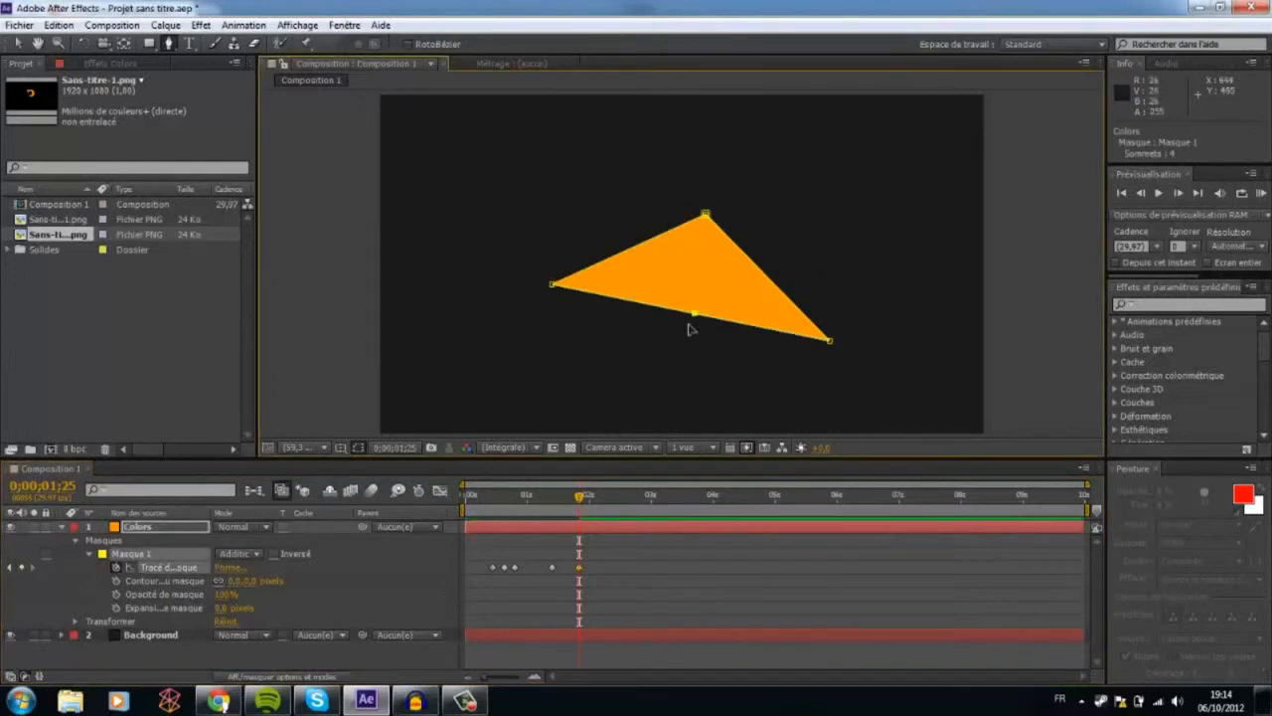
left_click_drag(697, 318, 356, 450)
left_click_drag(706, 215, 986, 95)
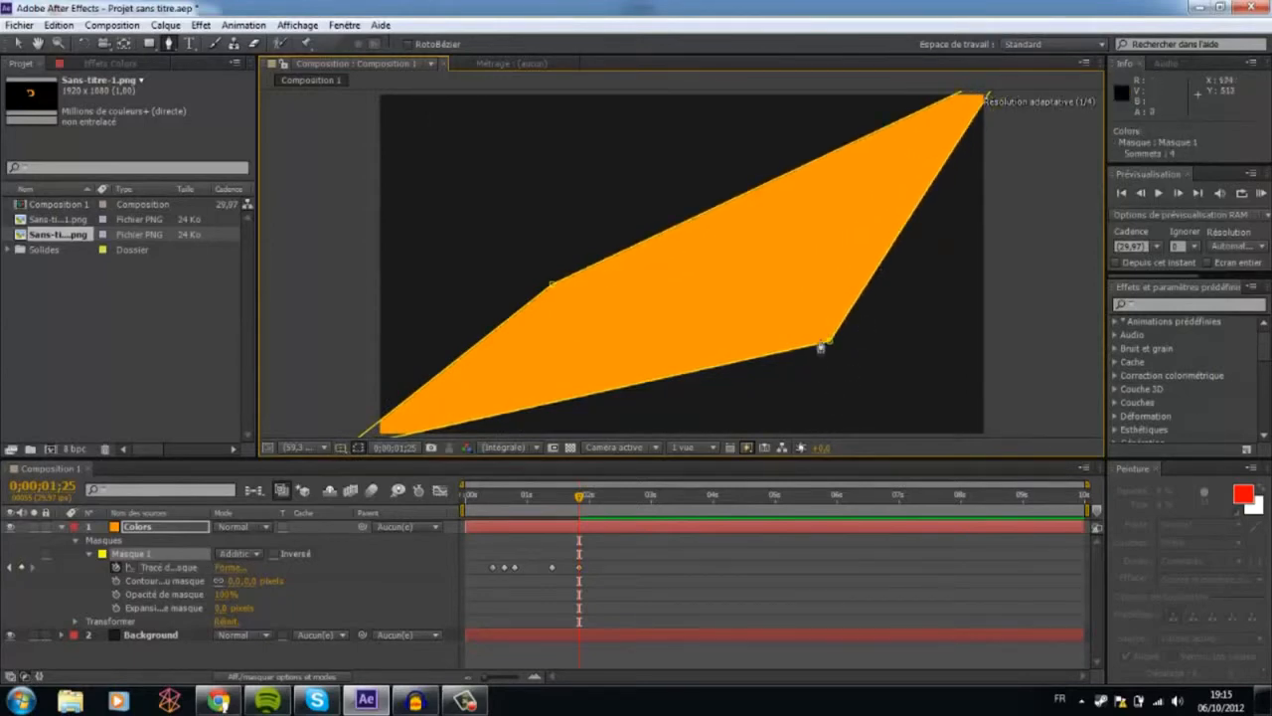
left_click_drag(832, 346, 1044, 497)
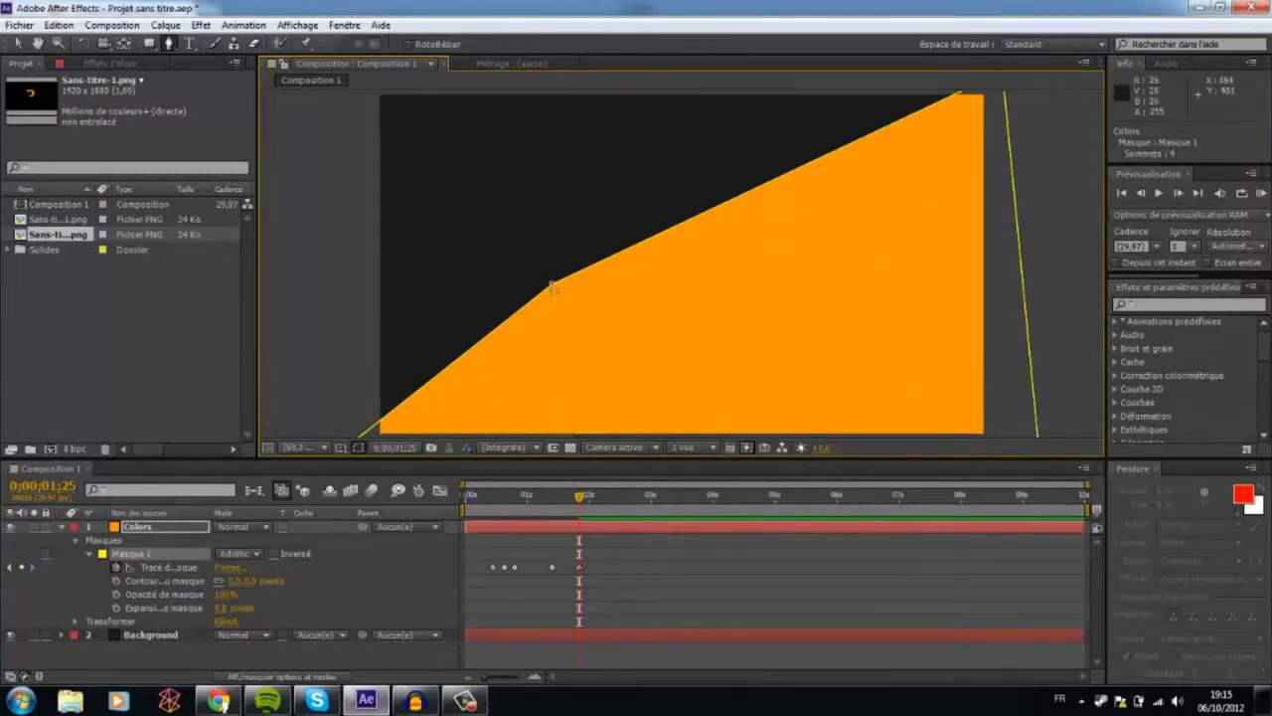
left_click_drag(553, 286, 348, 90)
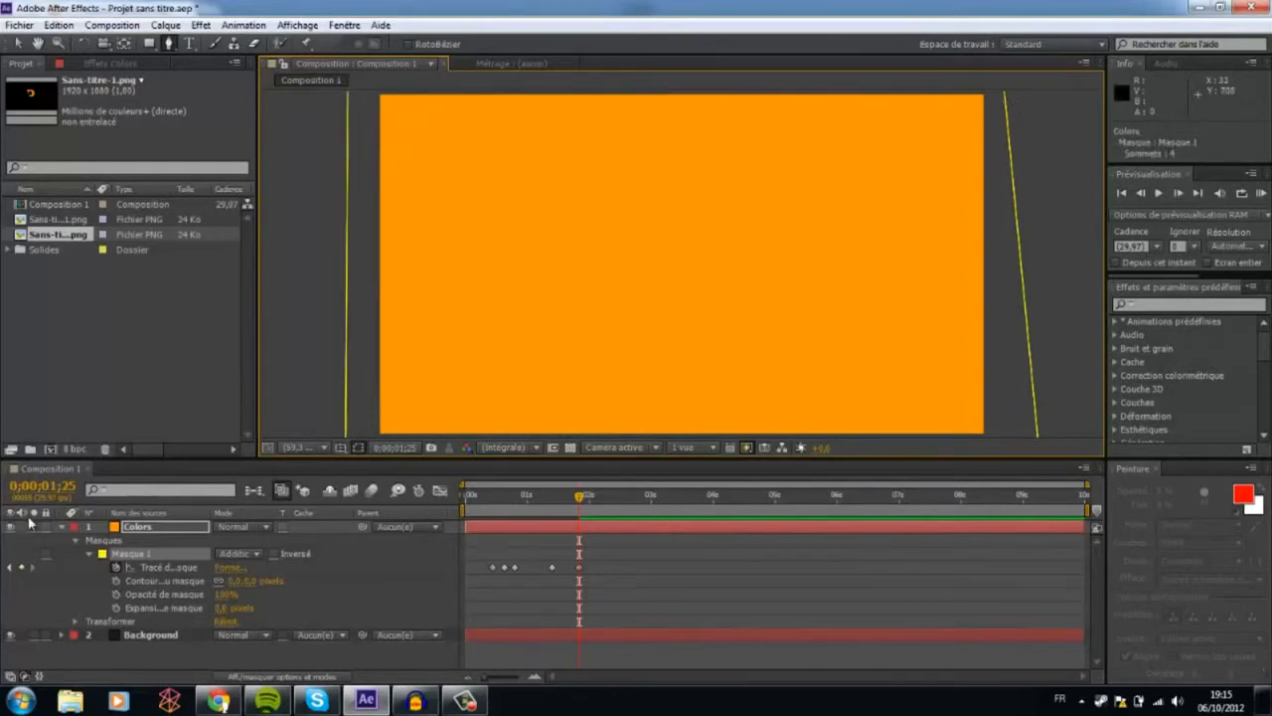
Collapse and deselect the Colors layer, then preview the mask expanding to fill the frame.
left_click(61, 526)
left_click(256, 593)
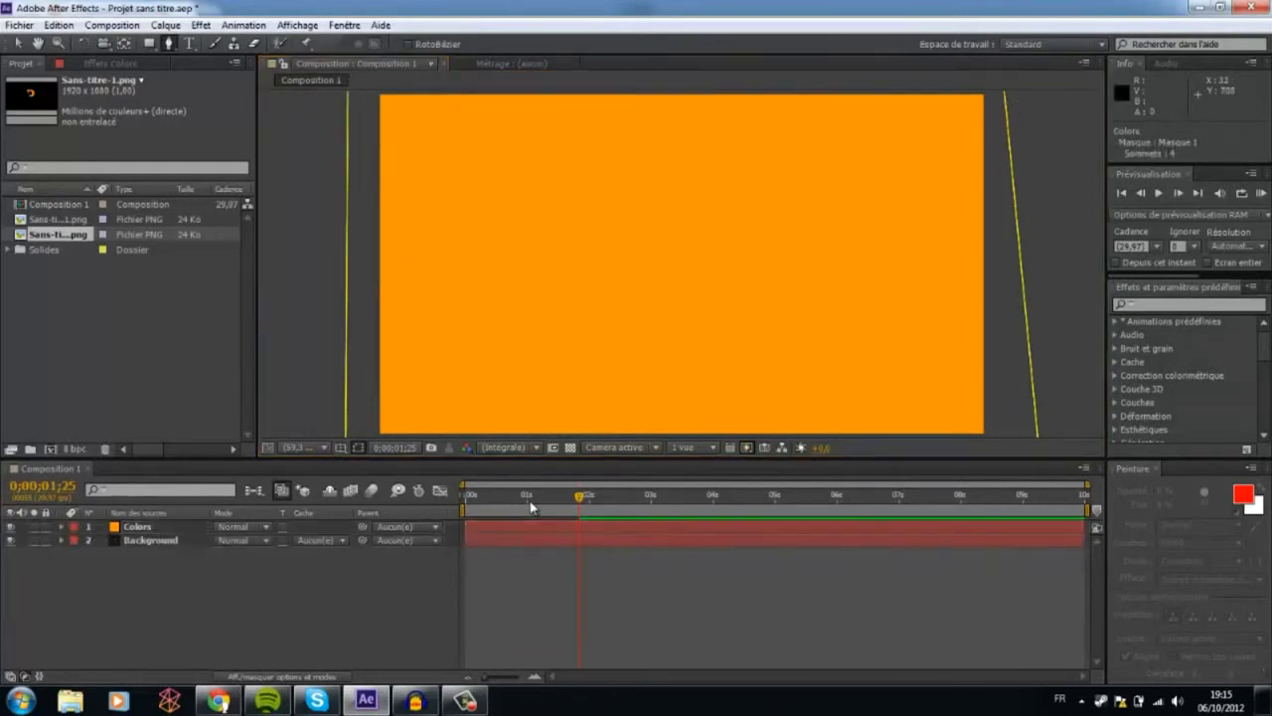
left_click_drag(502, 508, 524, 511)
left_click(1158, 195)
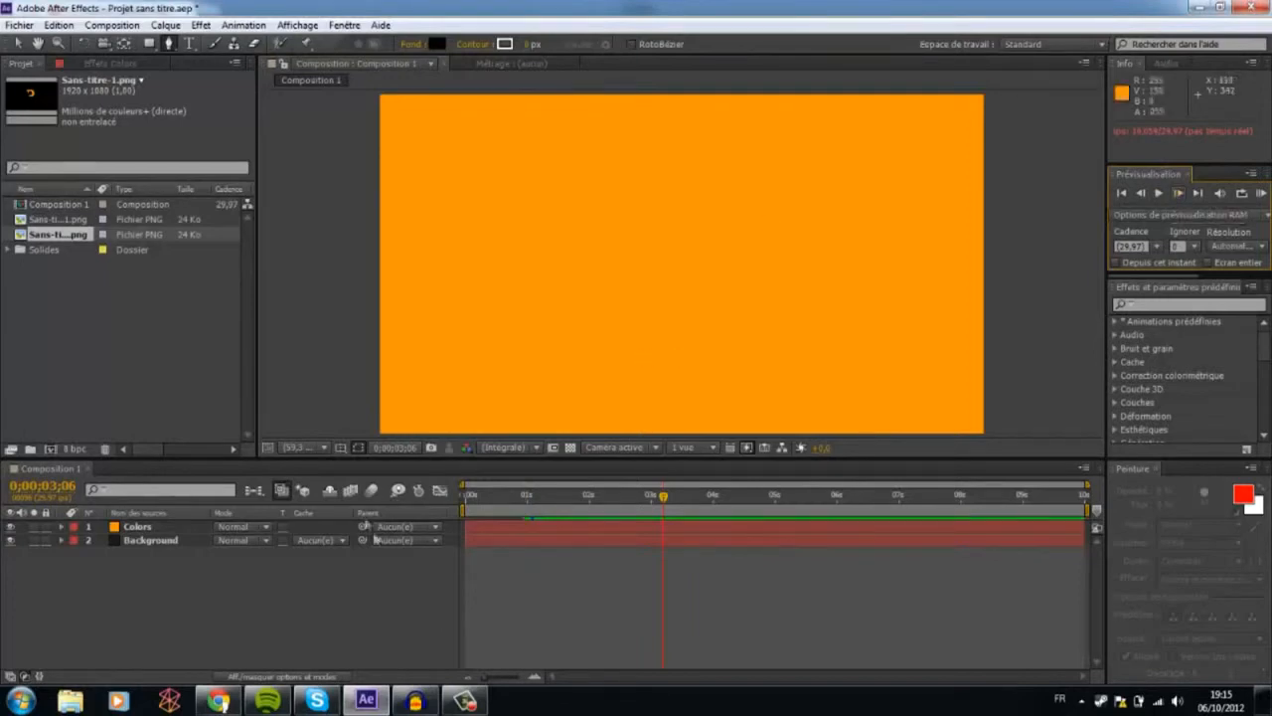
Expand the Colors layer's mask keyframes again and scrub back to the triangle shape at 0;00;01;12.
left_click(63, 528)
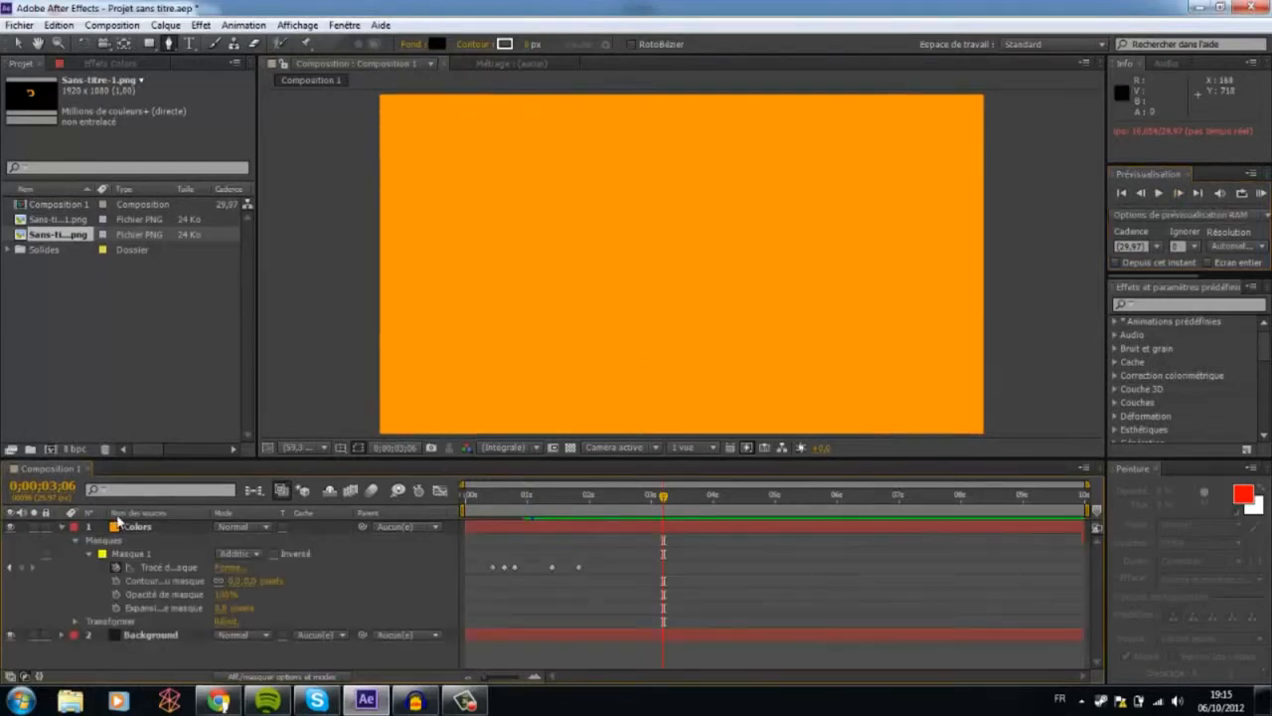
left_click(453, 701)
left_click(453, 700)
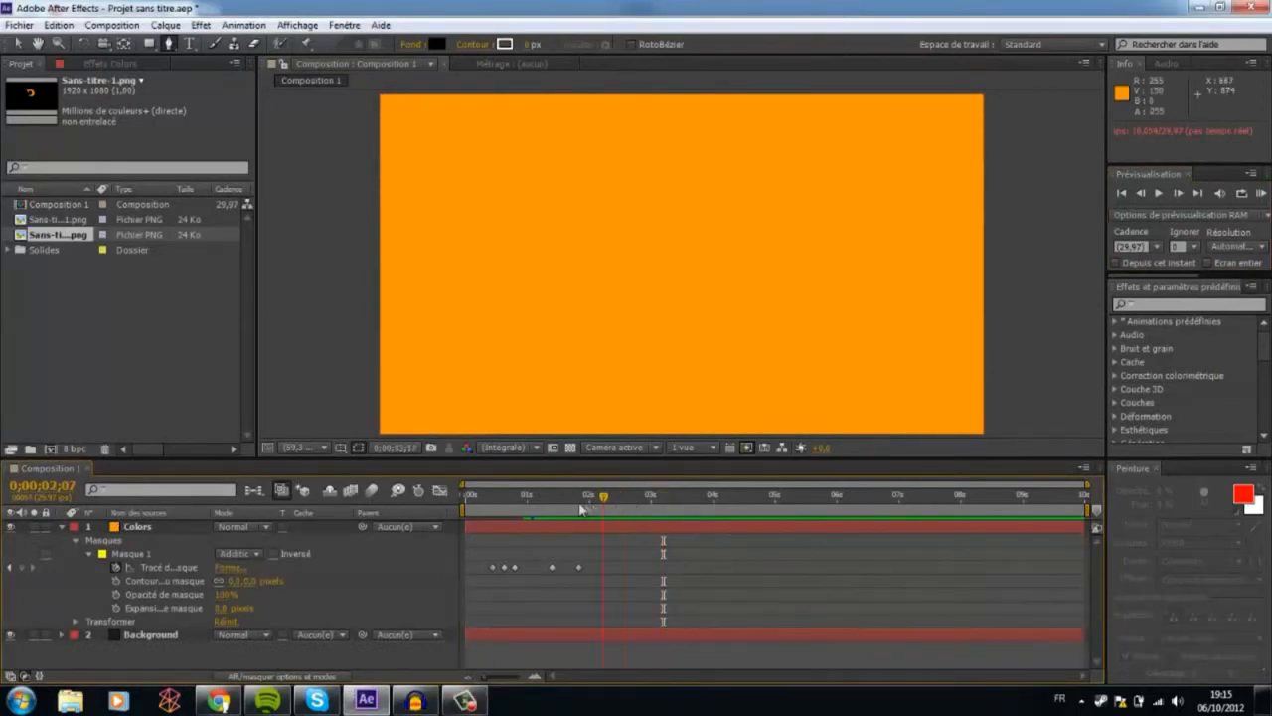
left_click_drag(588, 497, 551, 524)
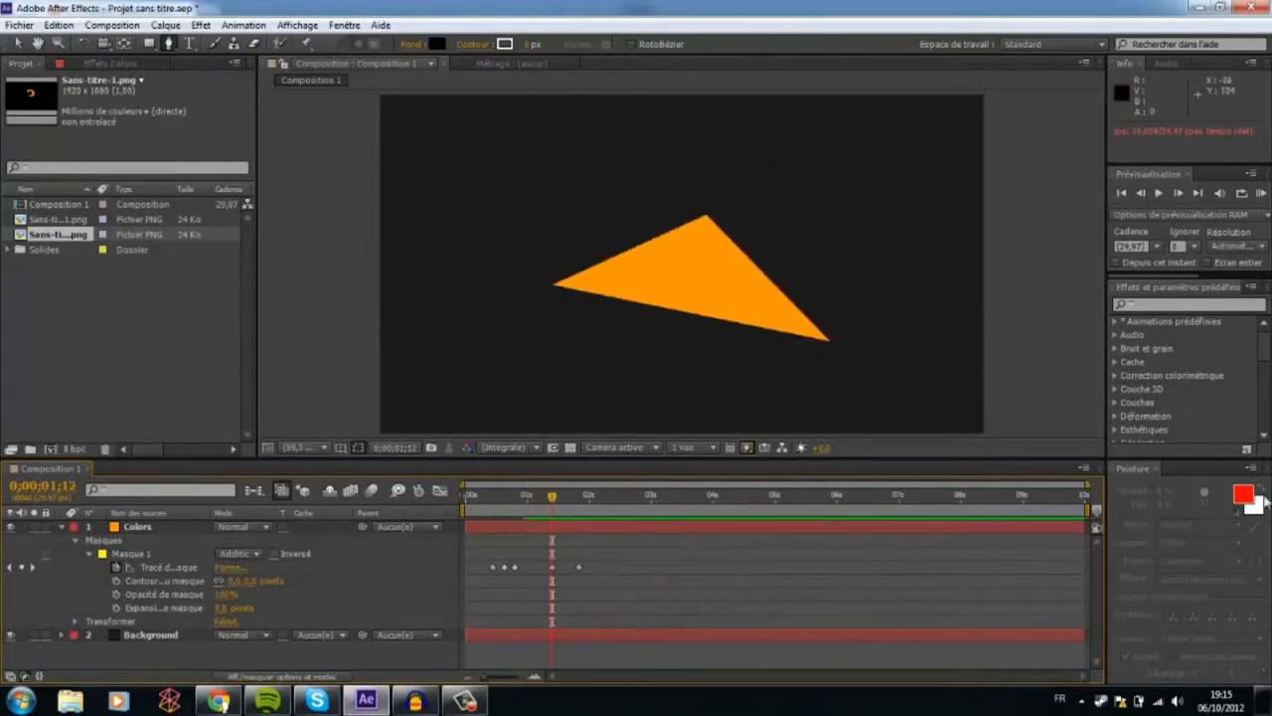
Search the effects for "Store", apply the Store vénitien transition to the Colors layer and set its percentage to 94%.
left_click(1168, 306)
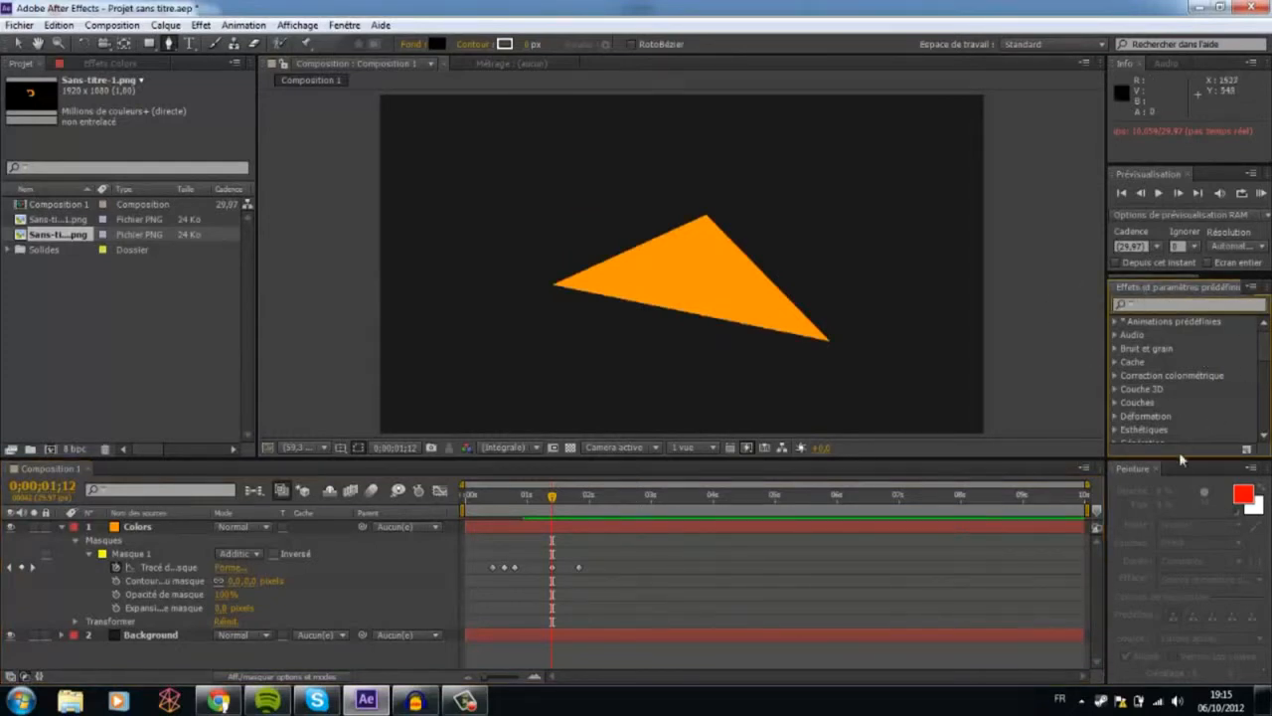
type("St")
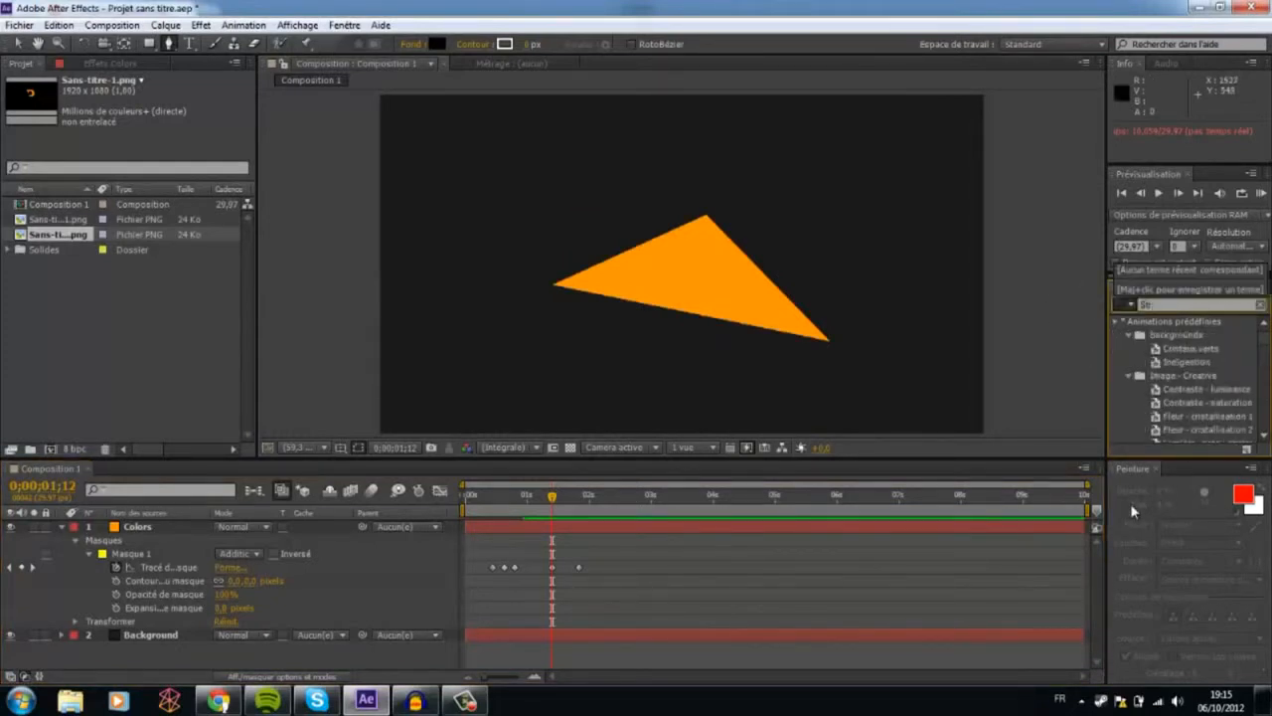
type("ore")
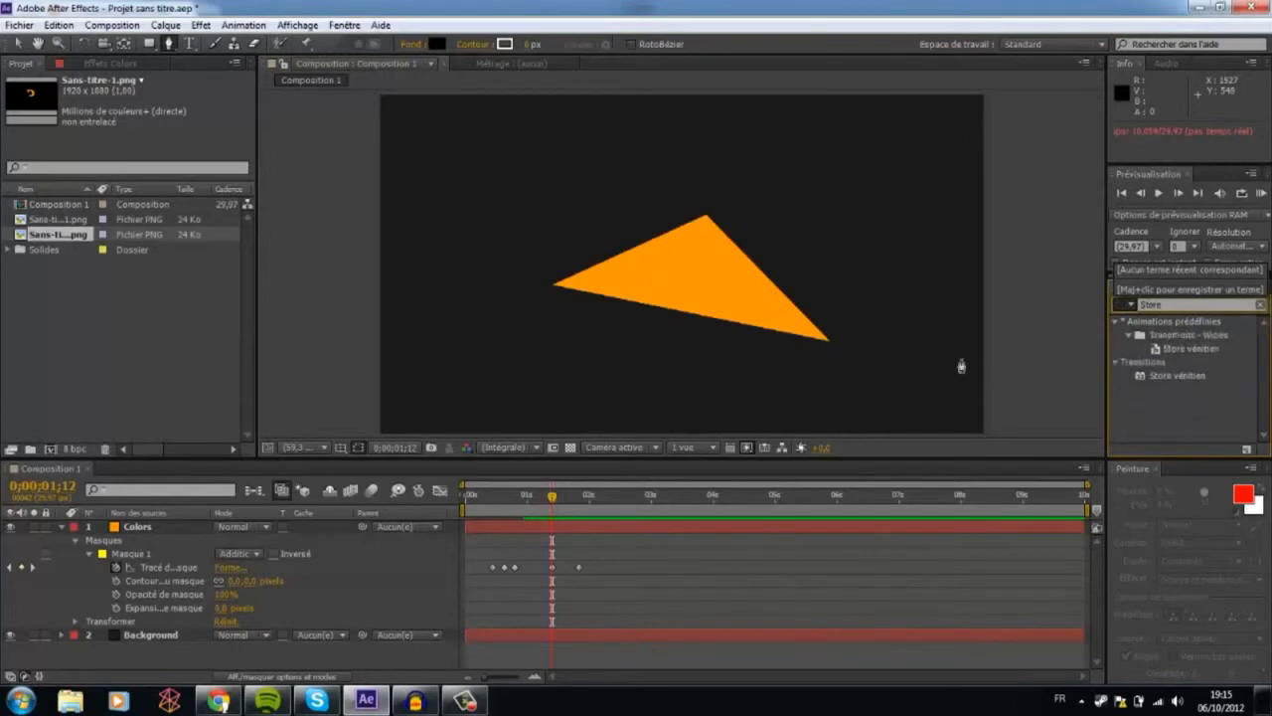
left_click_drag(1177, 376, 710, 287)
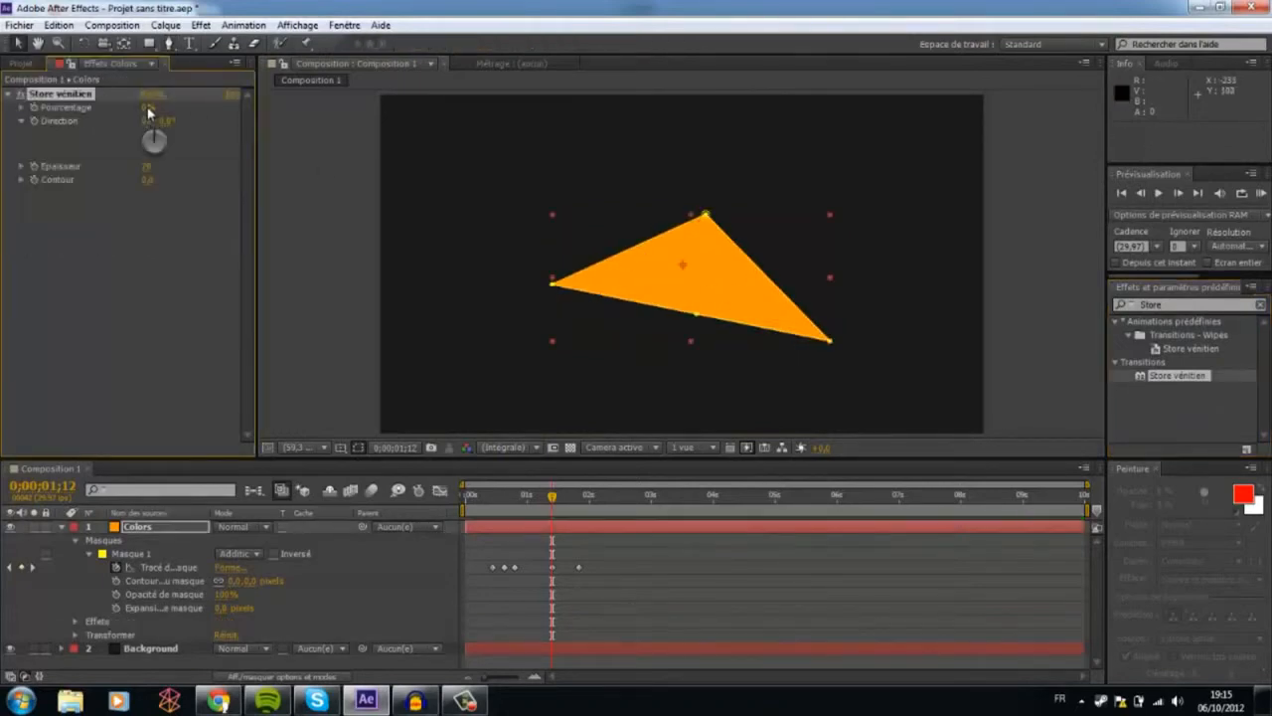
left_click_drag(147, 106, 223, 111)
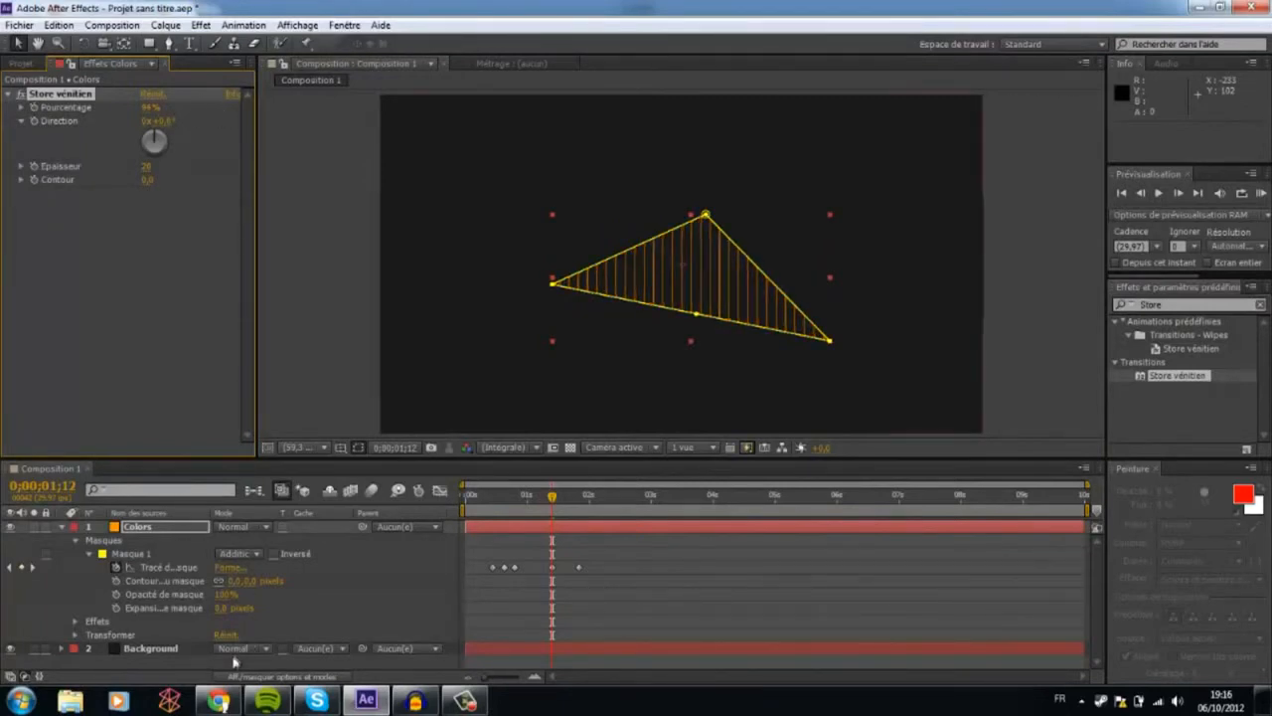
Deselect the Colors layer and scrub to 0;00;01;01 to check the striped triangle.
left_click(512, 470)
left_click_drag(499, 502, 528, 495)
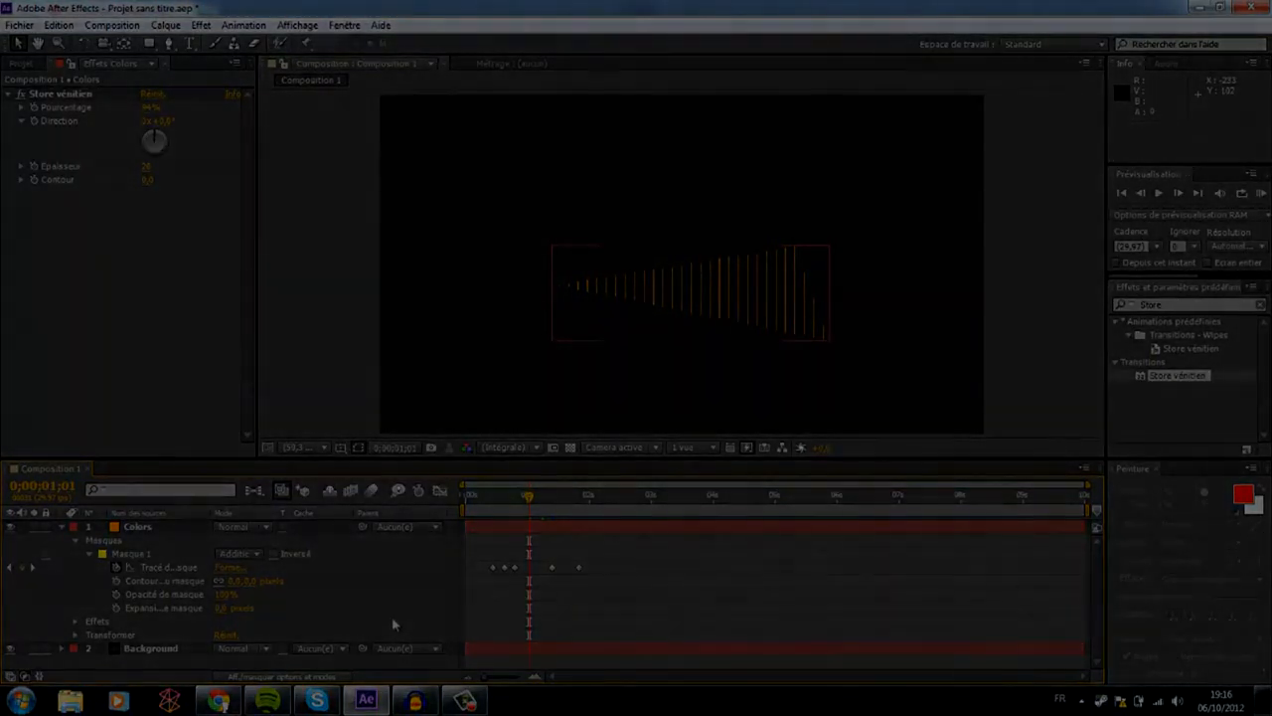
mouse_move(416, 702)
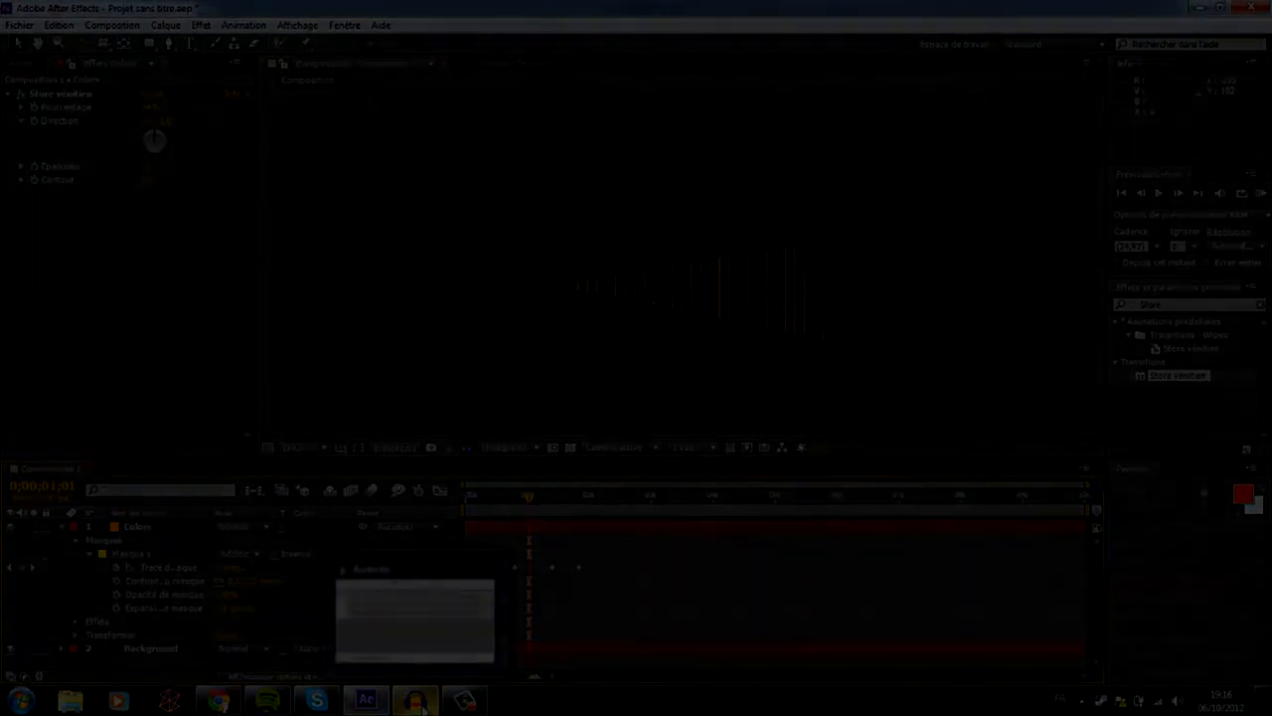